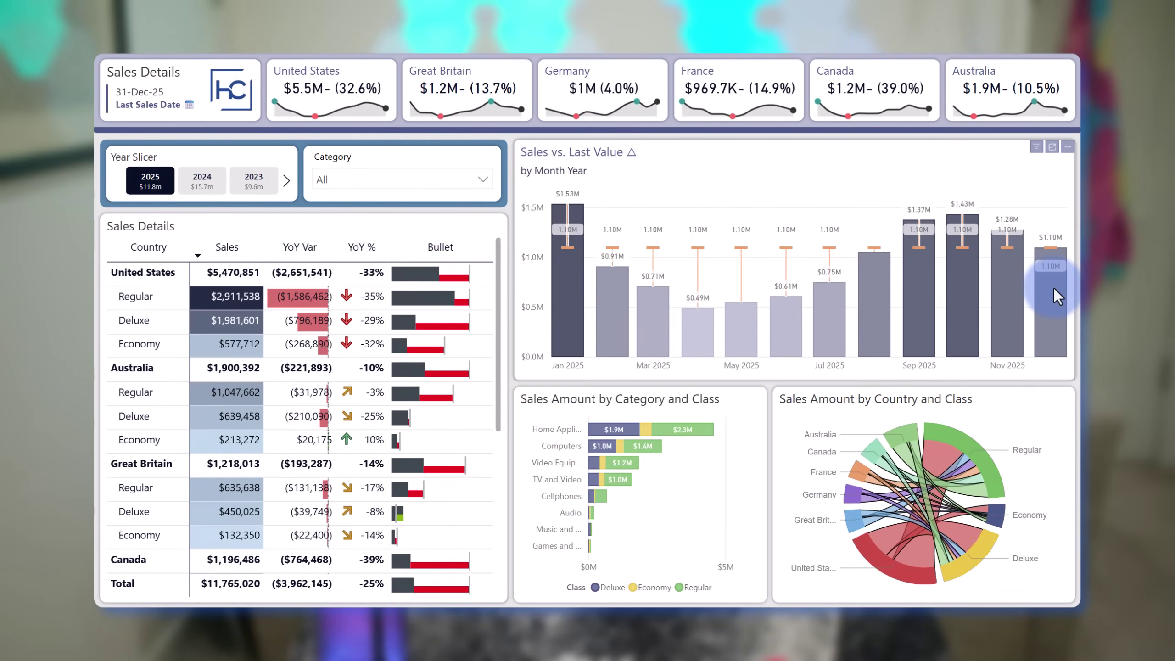
# Step: Filter the report to December 2025, clear it, then inspect the Sales vs. Last Value chart
pyautogui.click(1054, 288)
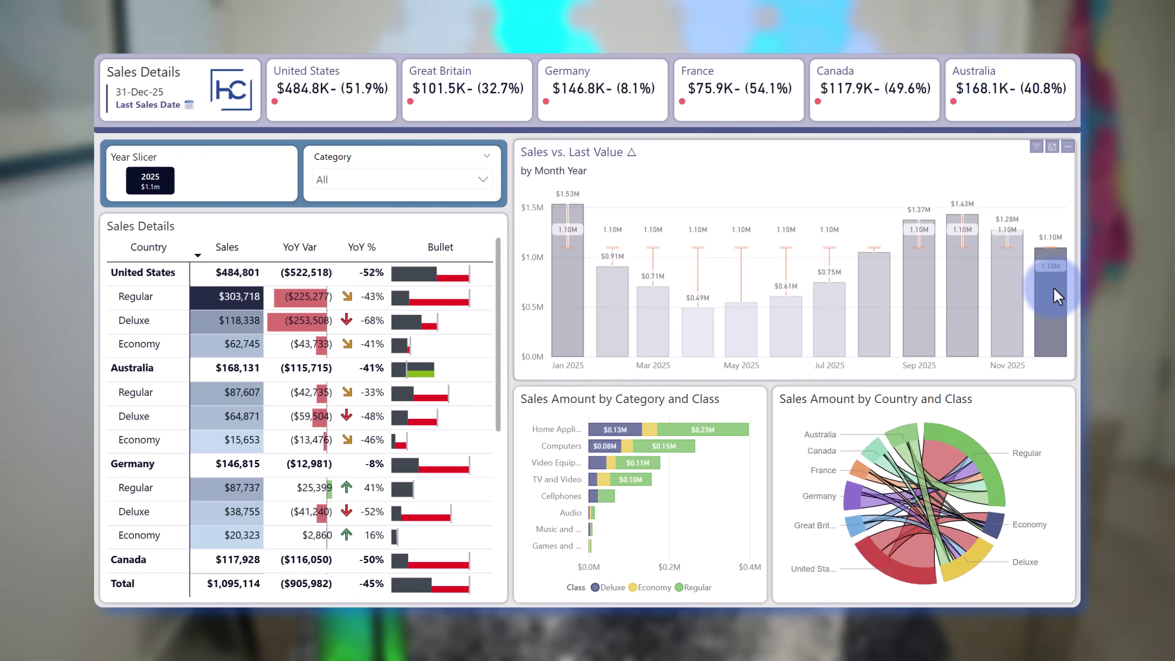
pyautogui.click(1054, 289)
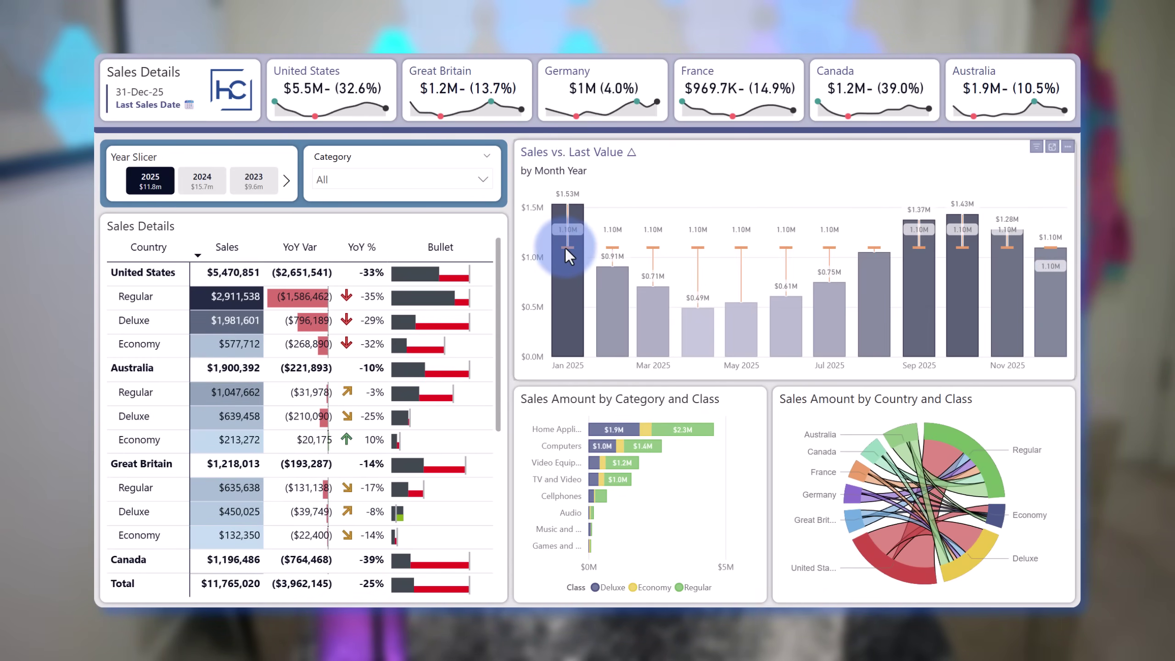
pyautogui.moveTo(563, 248)
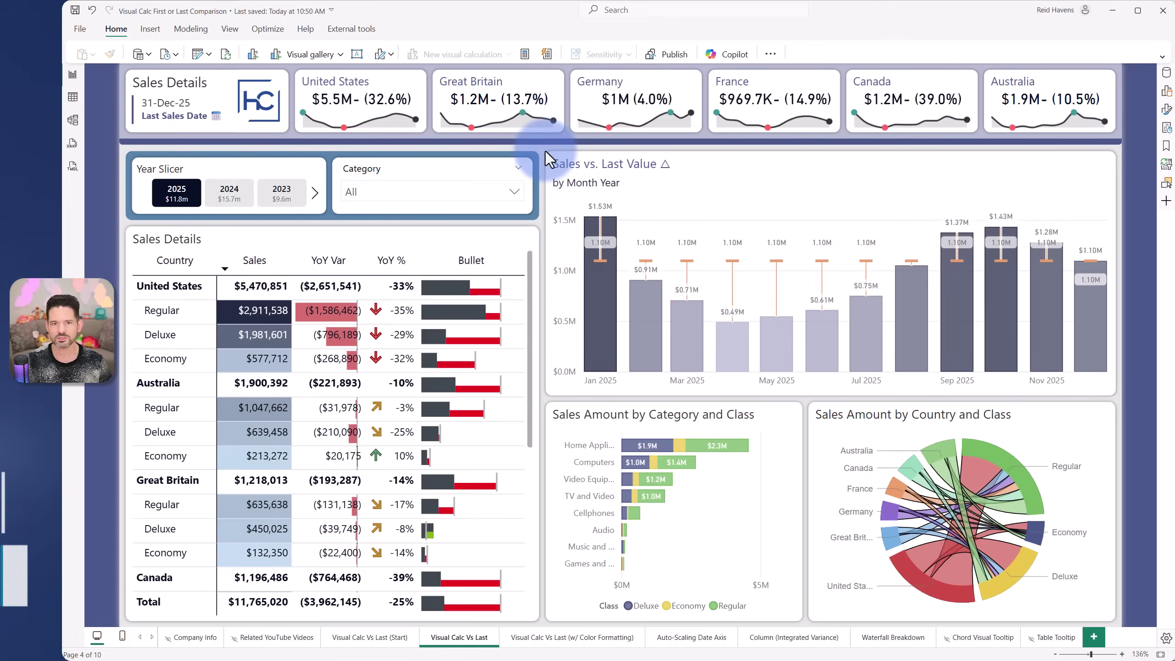
pyautogui.click(567, 161)
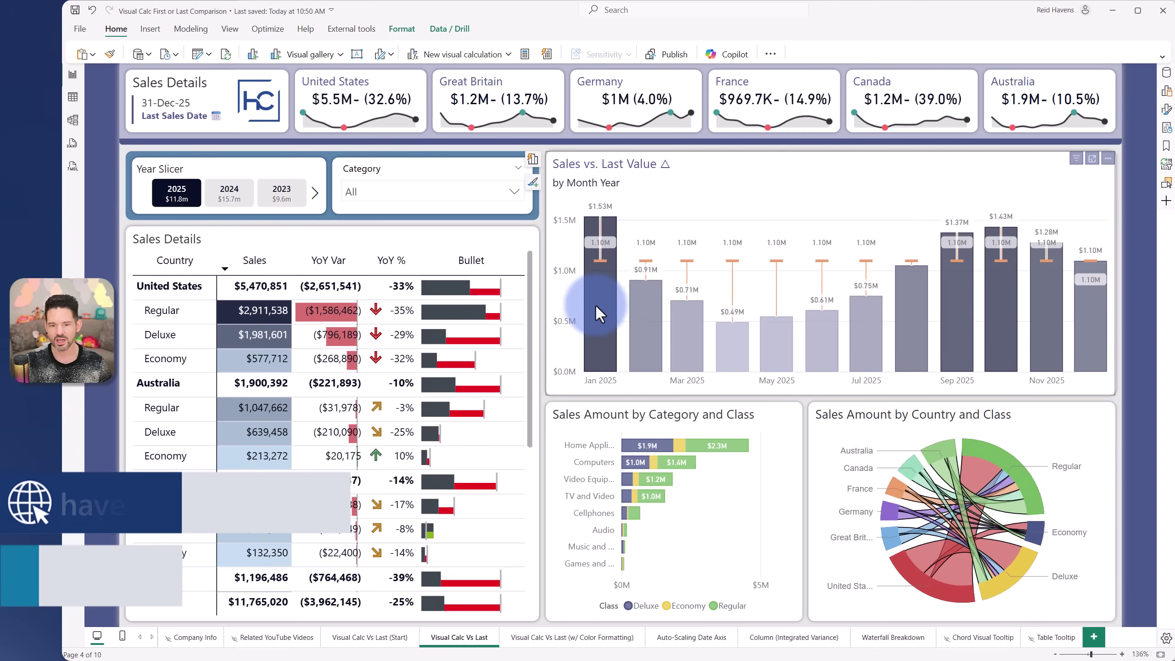
pyautogui.moveTo(596, 306)
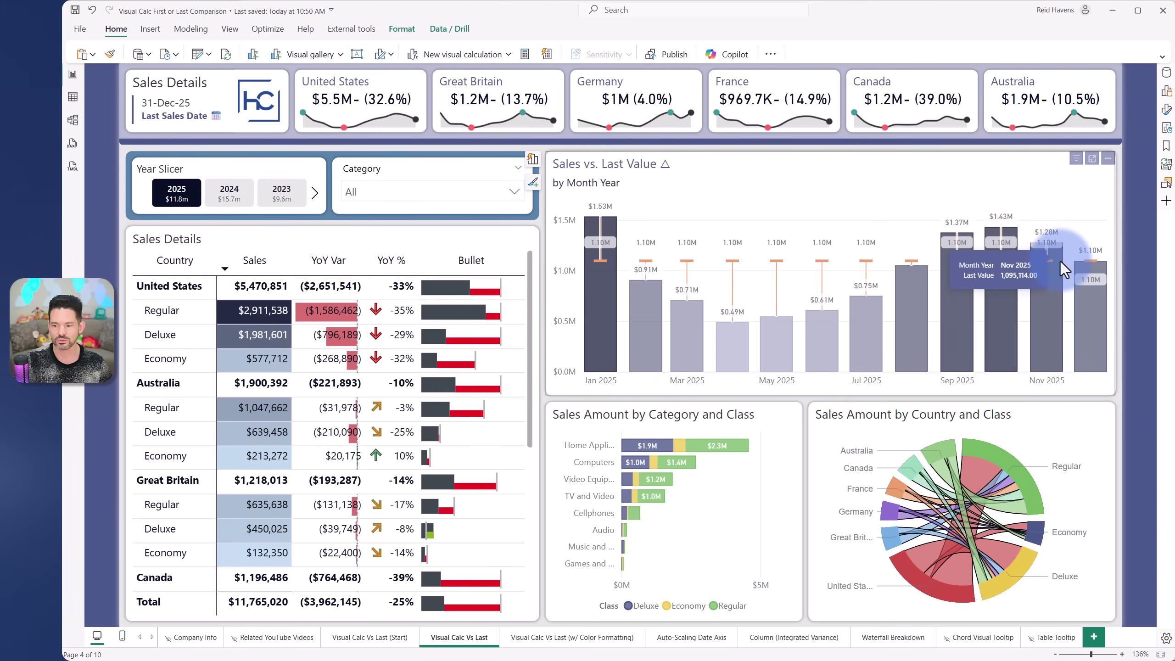
pyautogui.moveTo(1012, 270)
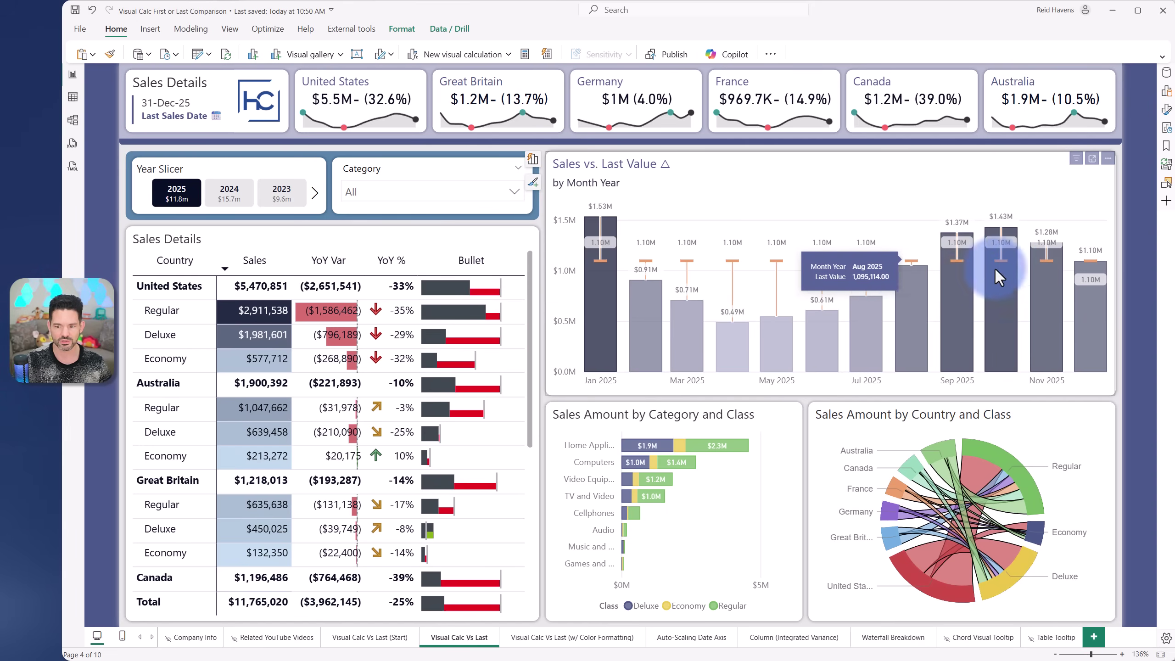
pyautogui.moveTo(835, 265)
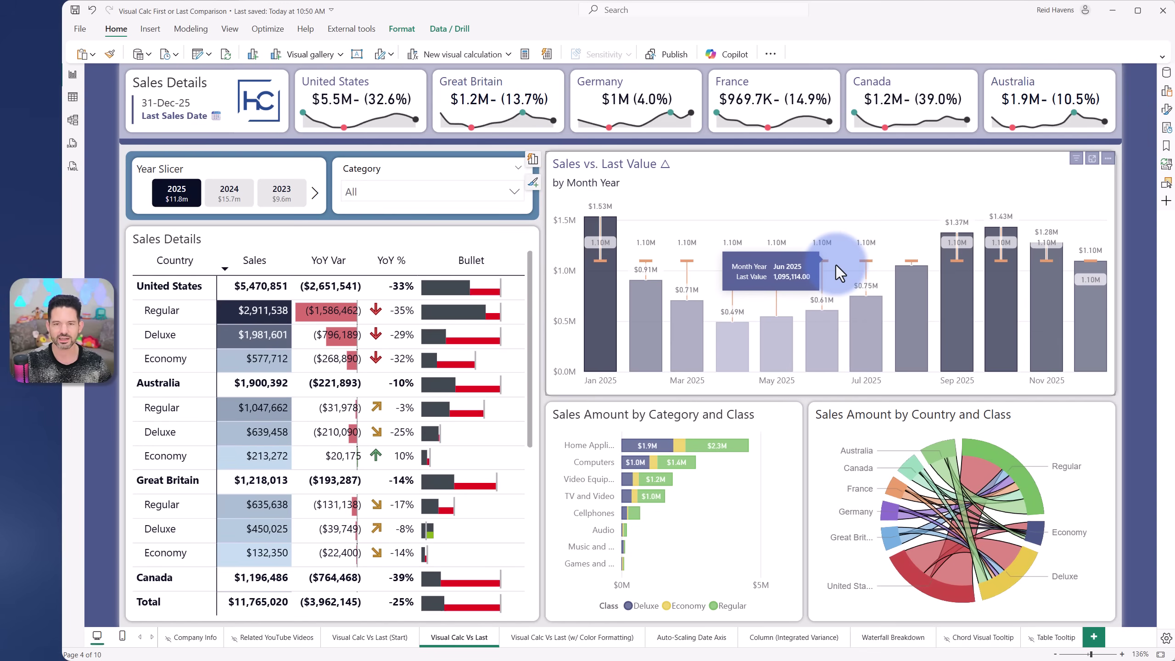
# Step: On the Visual Calc Vs Last (Start) page, make the monthly Sales chart a line and clustered column chart
pyautogui.click(349, 639)
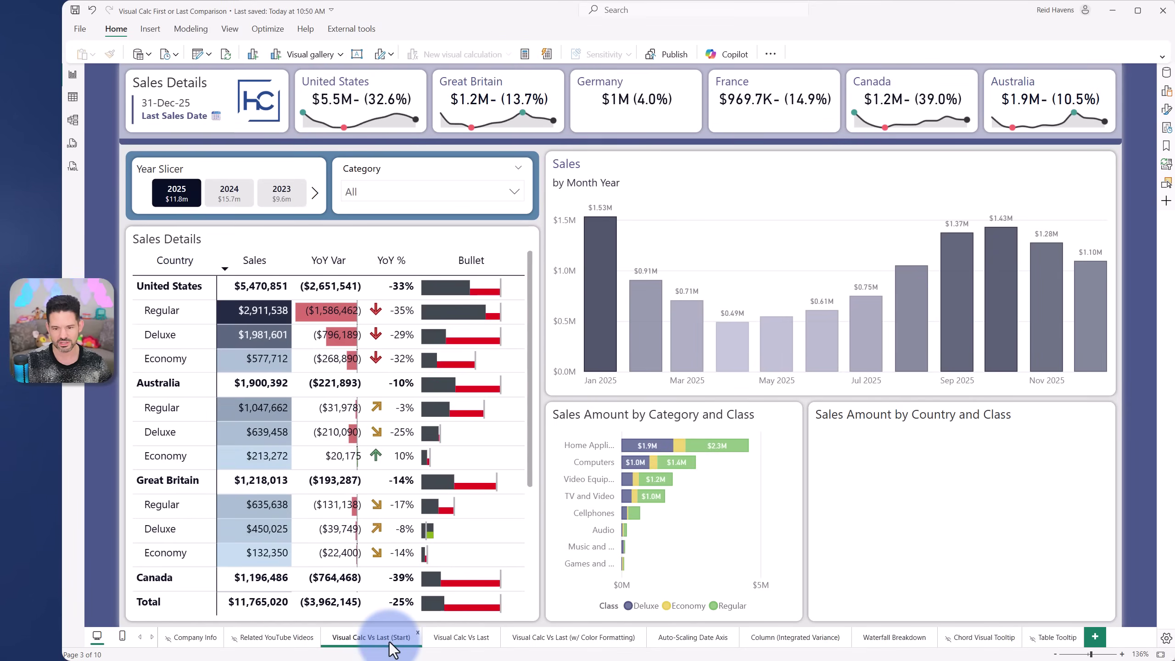
pyautogui.click(621, 163)
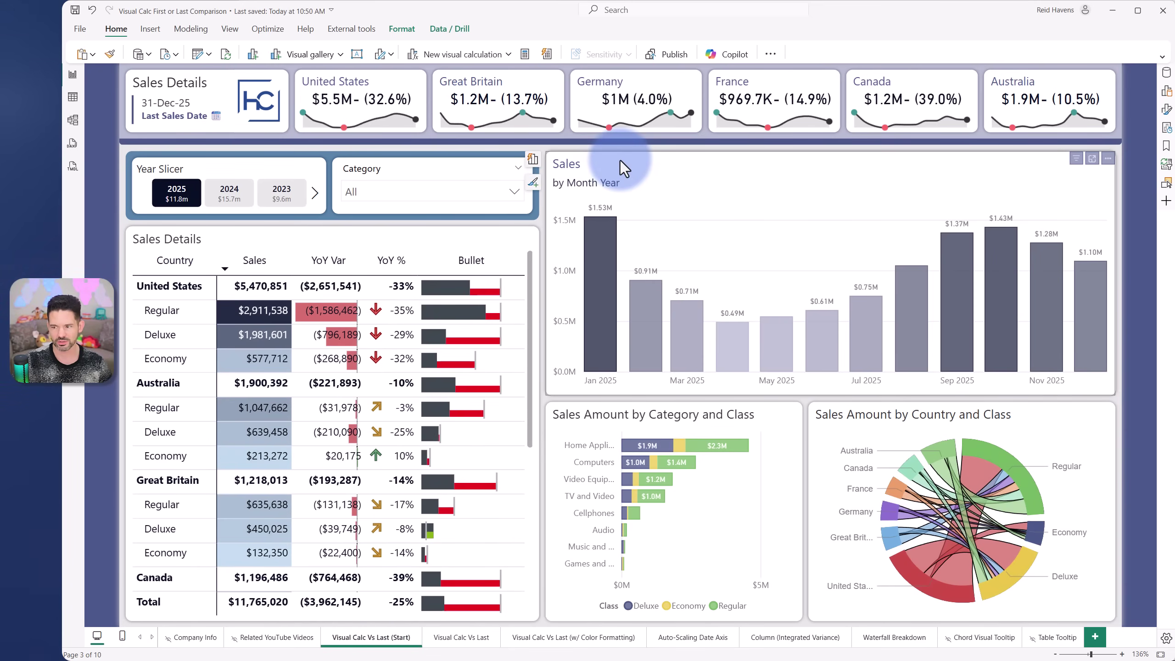
pyautogui.click(1168, 73)
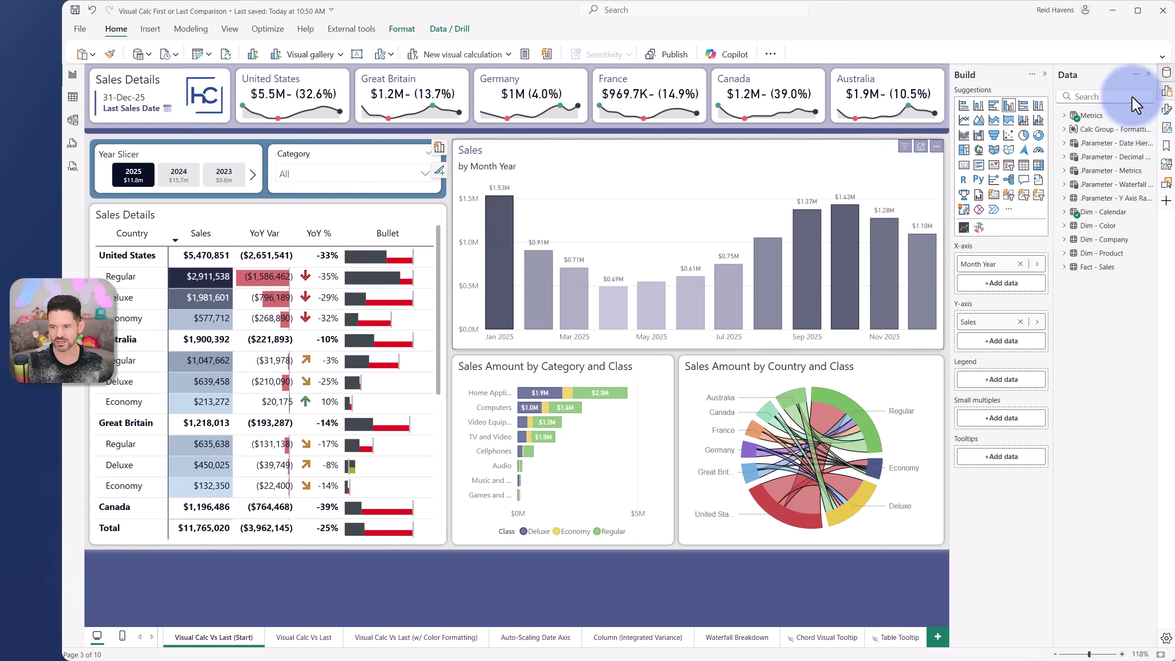
pyautogui.click(1007, 104)
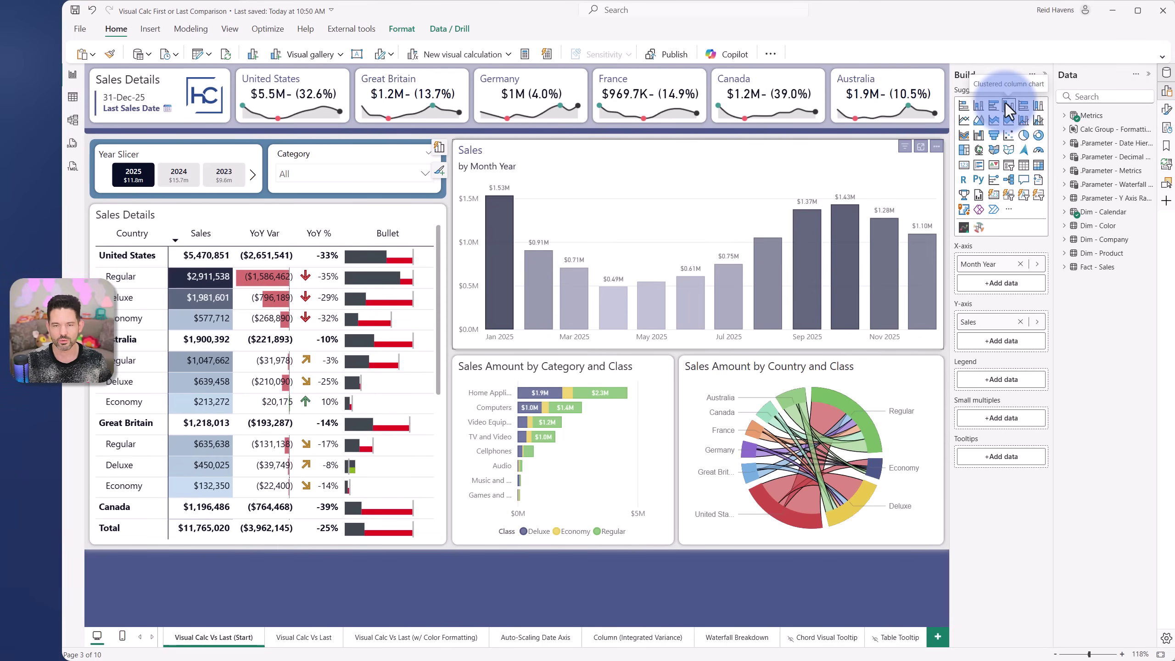
pyautogui.click(1038, 121)
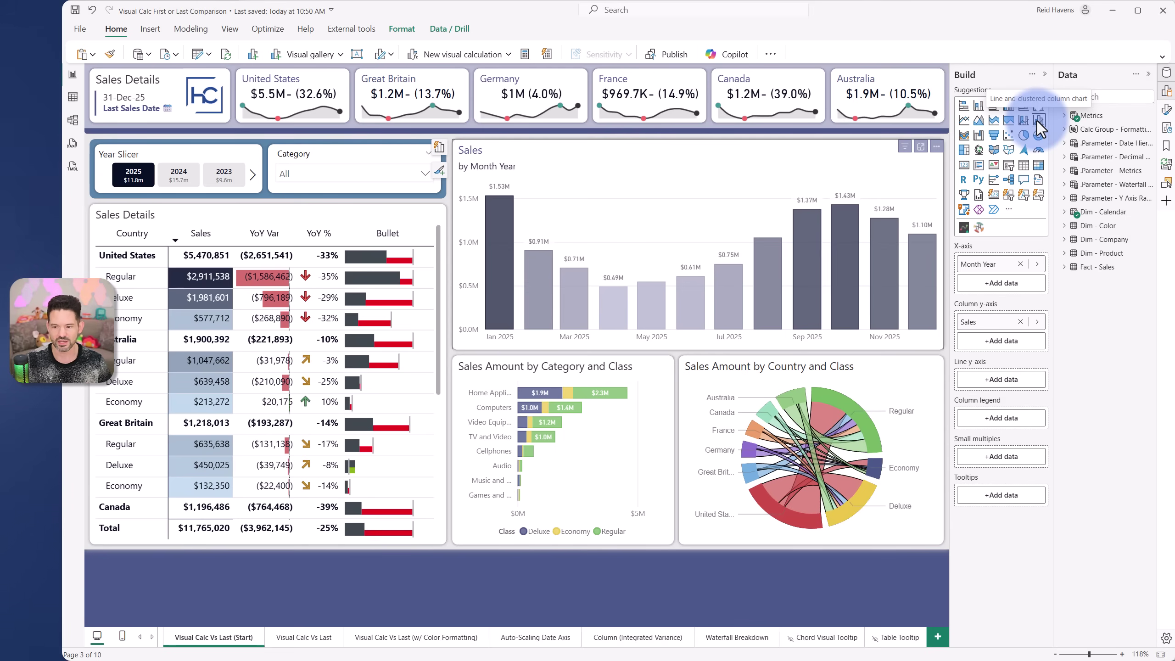
# Step: Open the chart's visual calculation editor and insert a new Versus last visual calculation
pyautogui.click(992, 381)
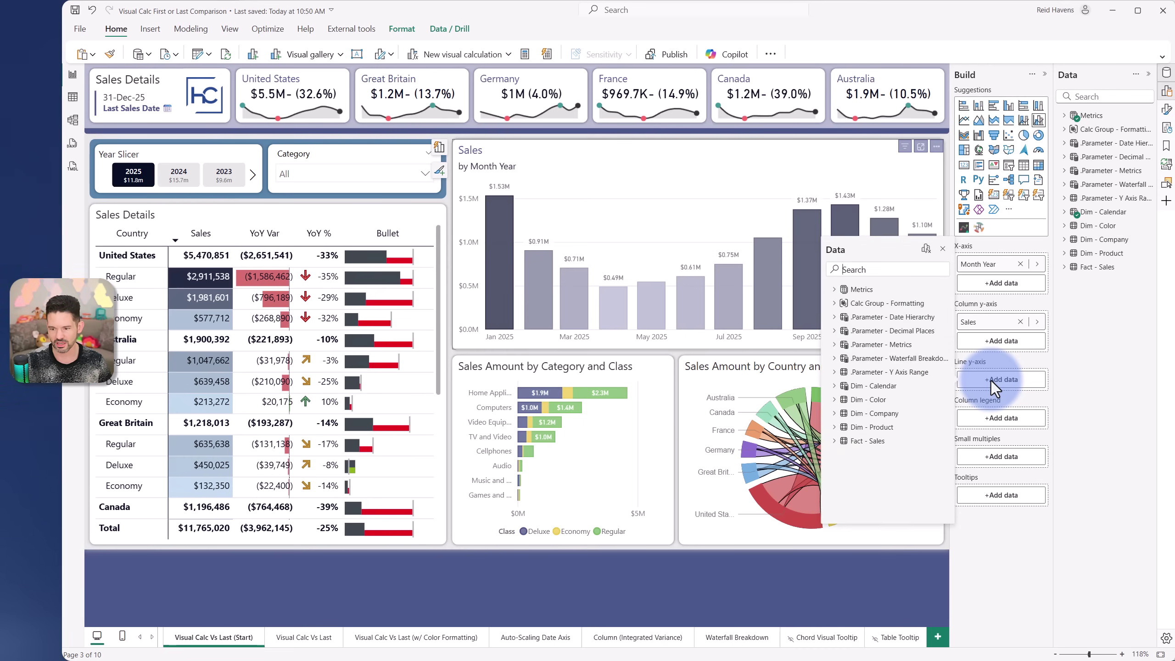
pyautogui.click(926, 250)
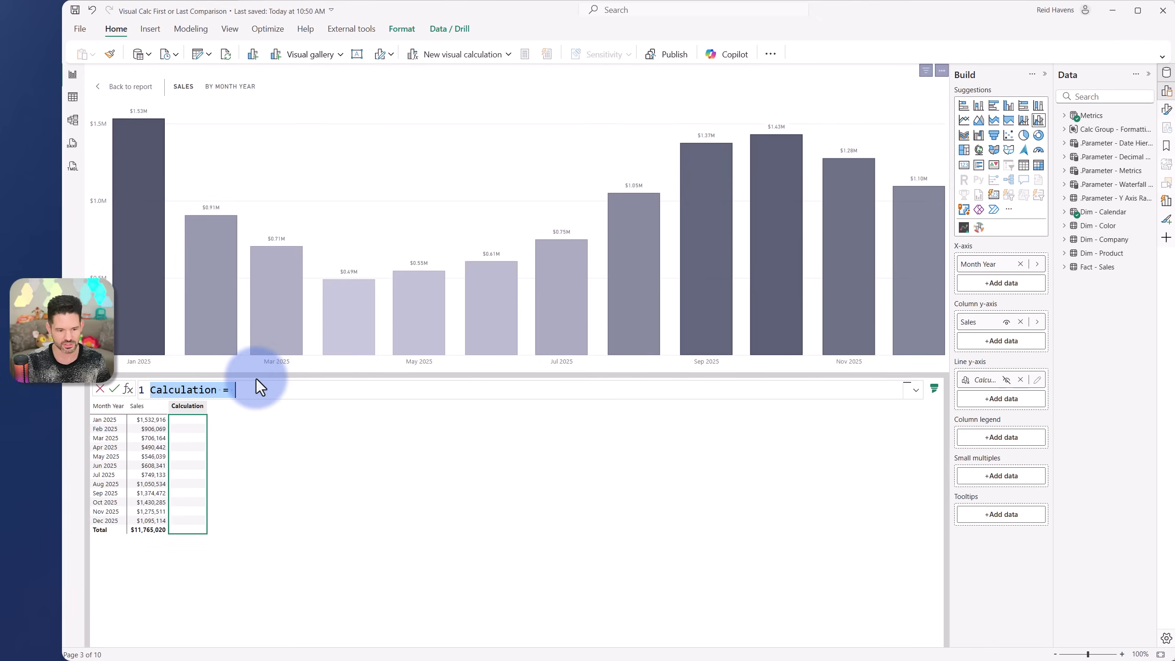
pyautogui.write('Last Value =')
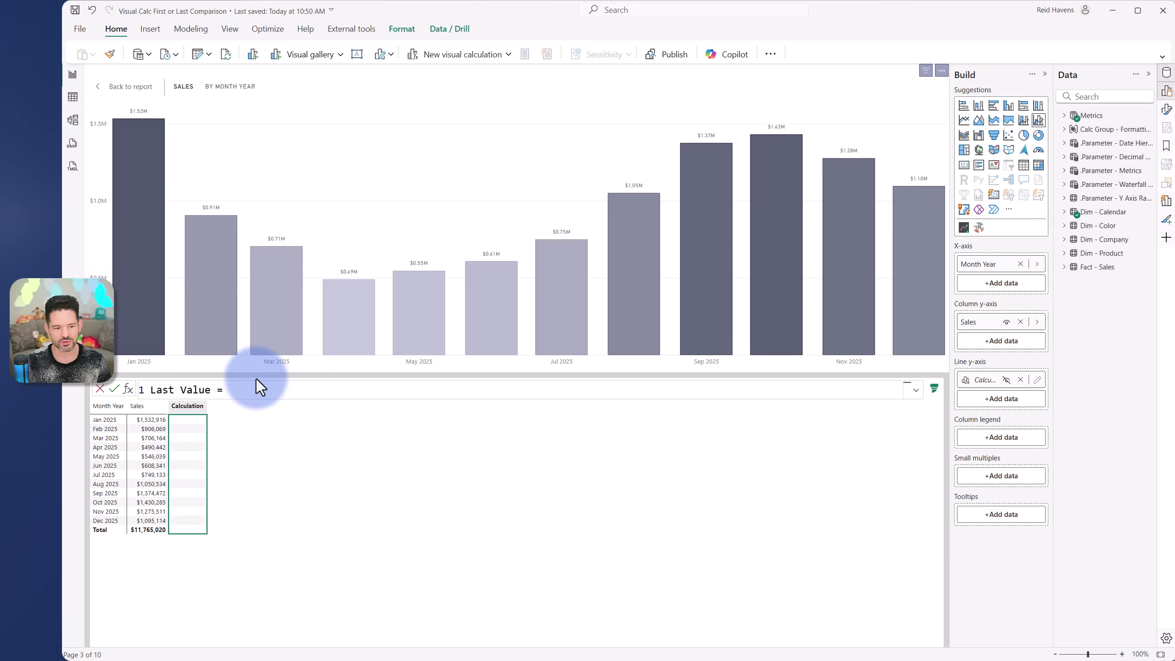
pyautogui.click(194, 29)
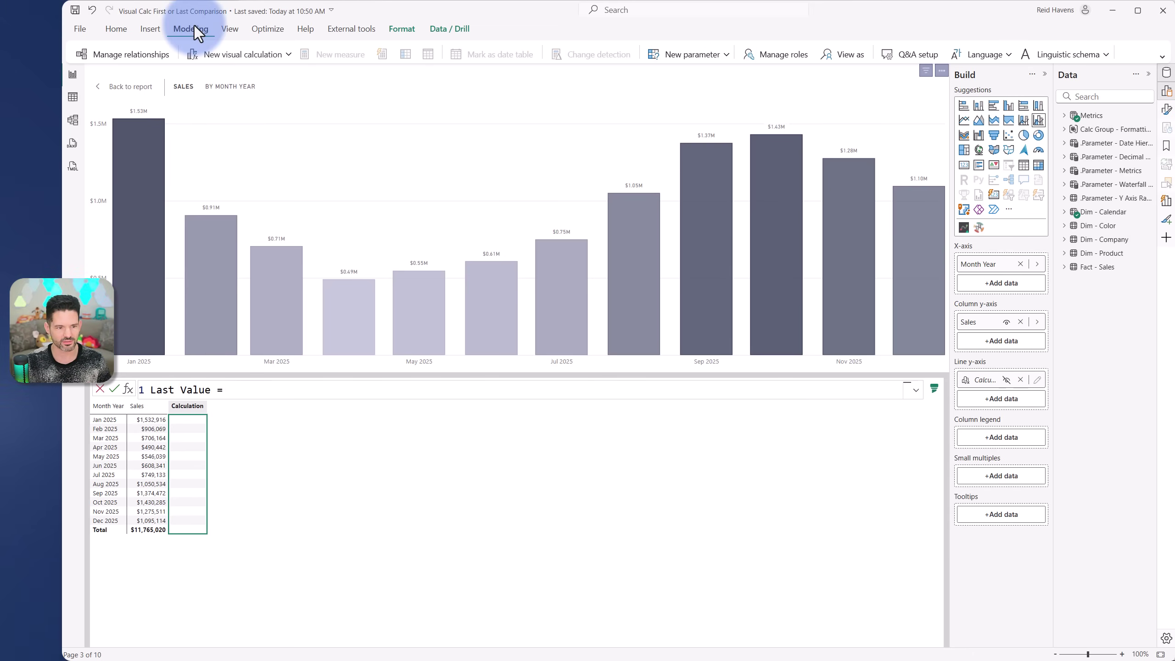
pyautogui.click(215, 54)
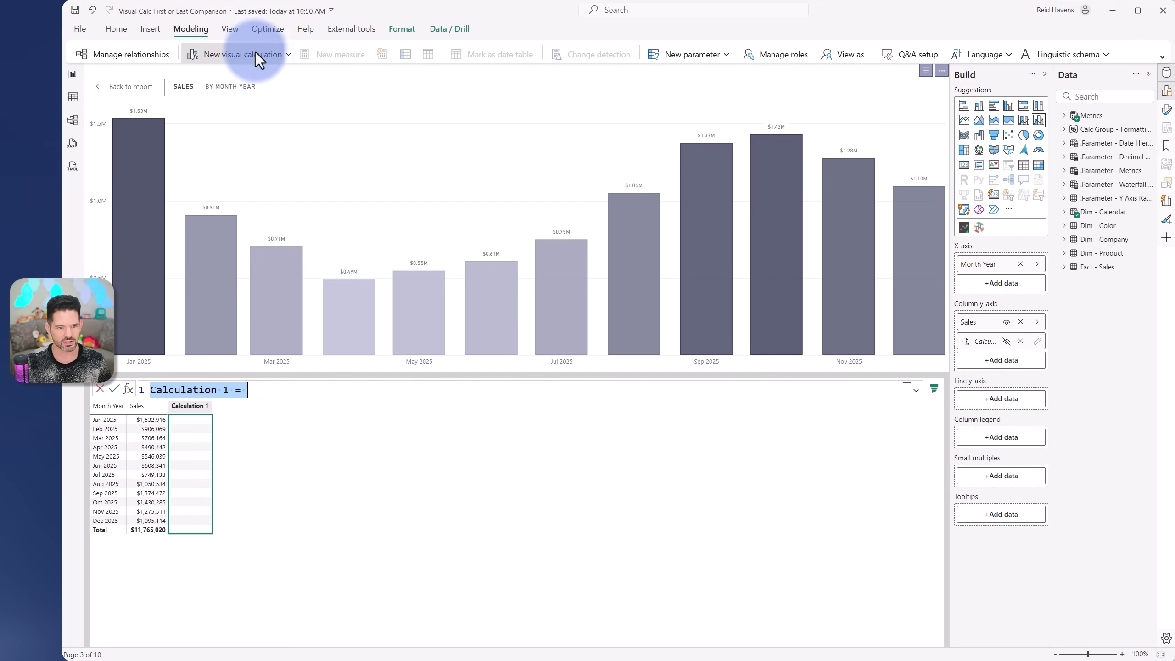
pyautogui.click(289, 54)
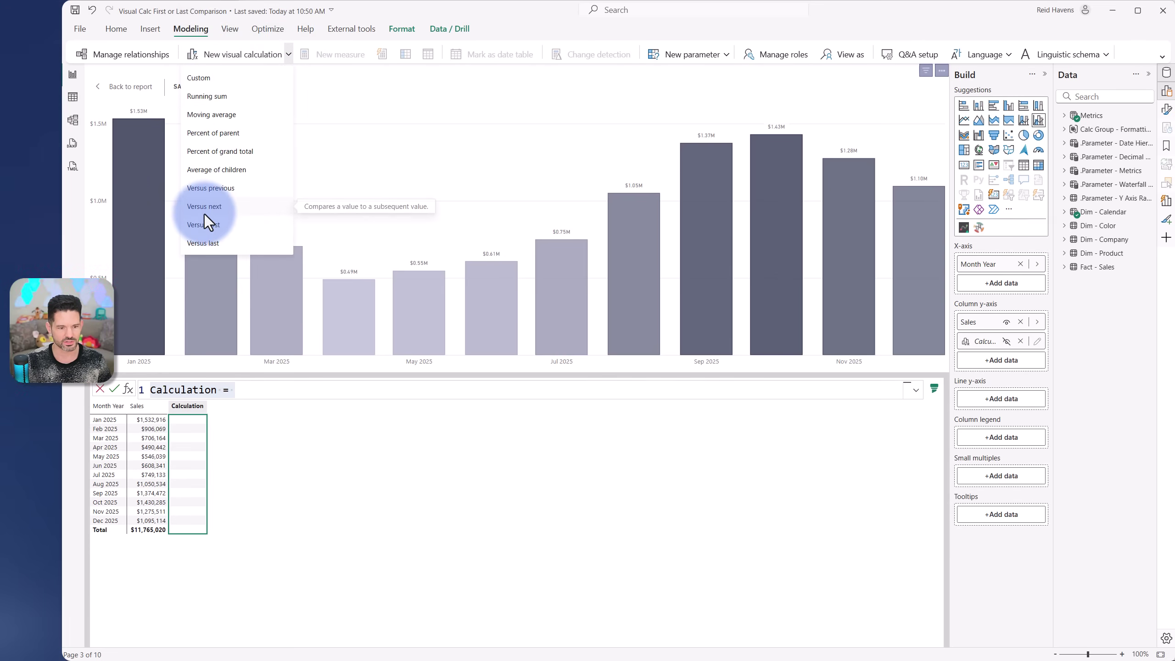
pyautogui.click(202, 243)
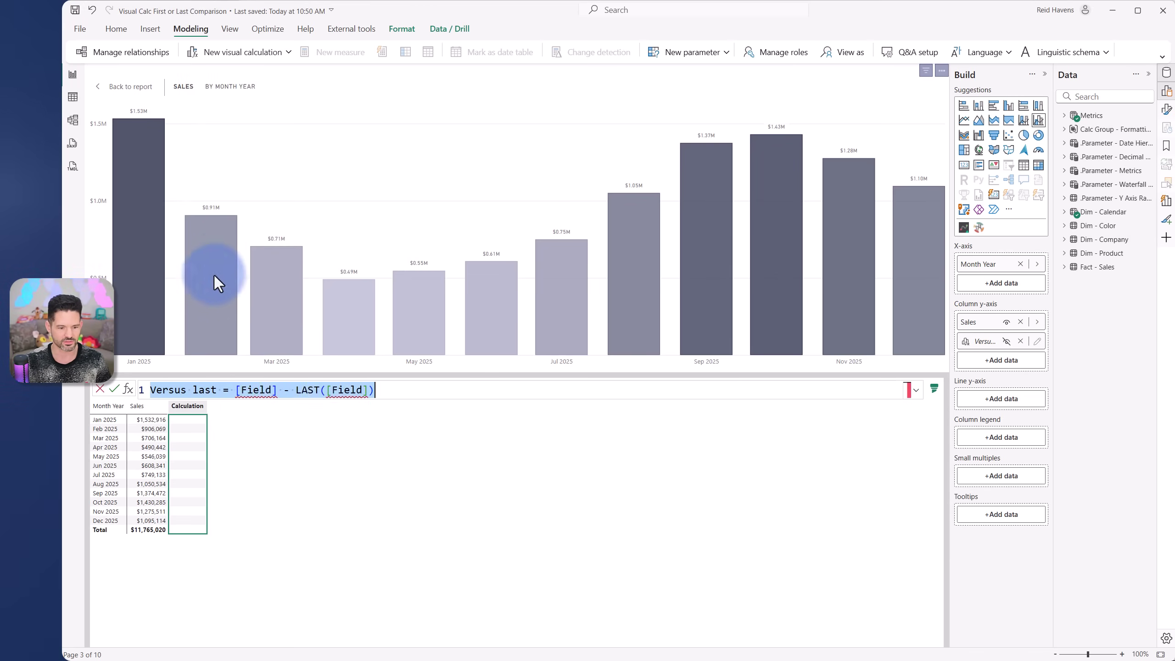
# Step: Edit the formula to Sales (Last) = LAST( [Sales] ), removing the [Field] placeholders
pyautogui.click(296, 390)
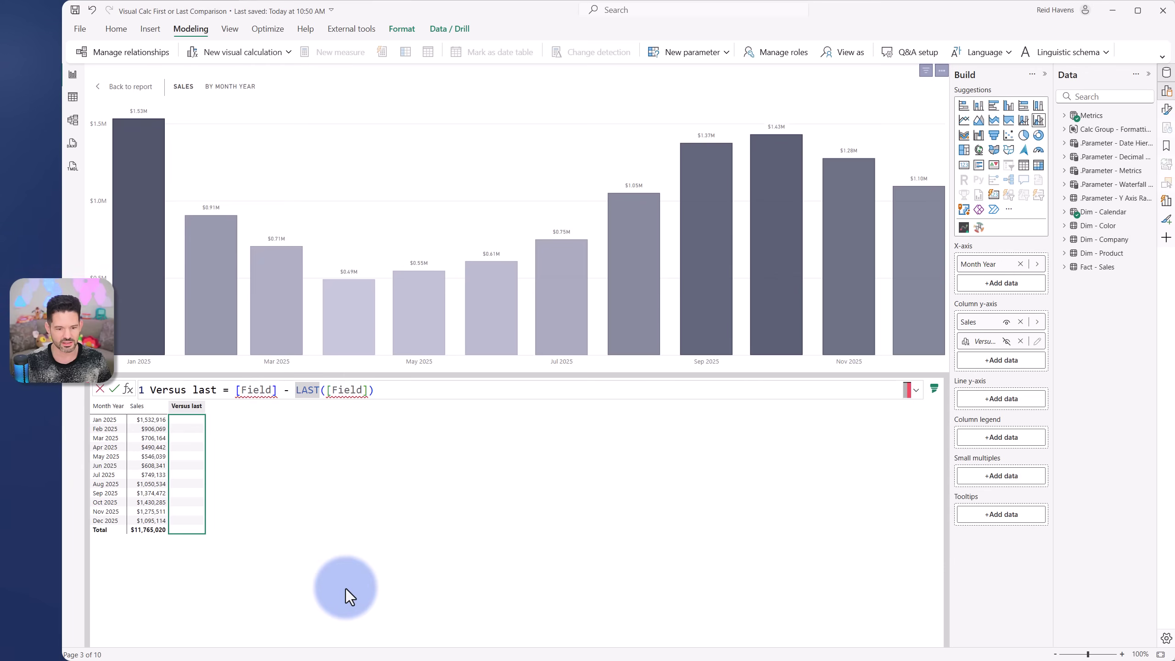
pyautogui.hotkey('ctrl', 'shift', 'Left')
pyautogui.hotkey('ctrl', 'shift', 'Left')
pyautogui.hotkey('ctrl', 'shift', 'Left')
pyautogui.press('BackSpace')
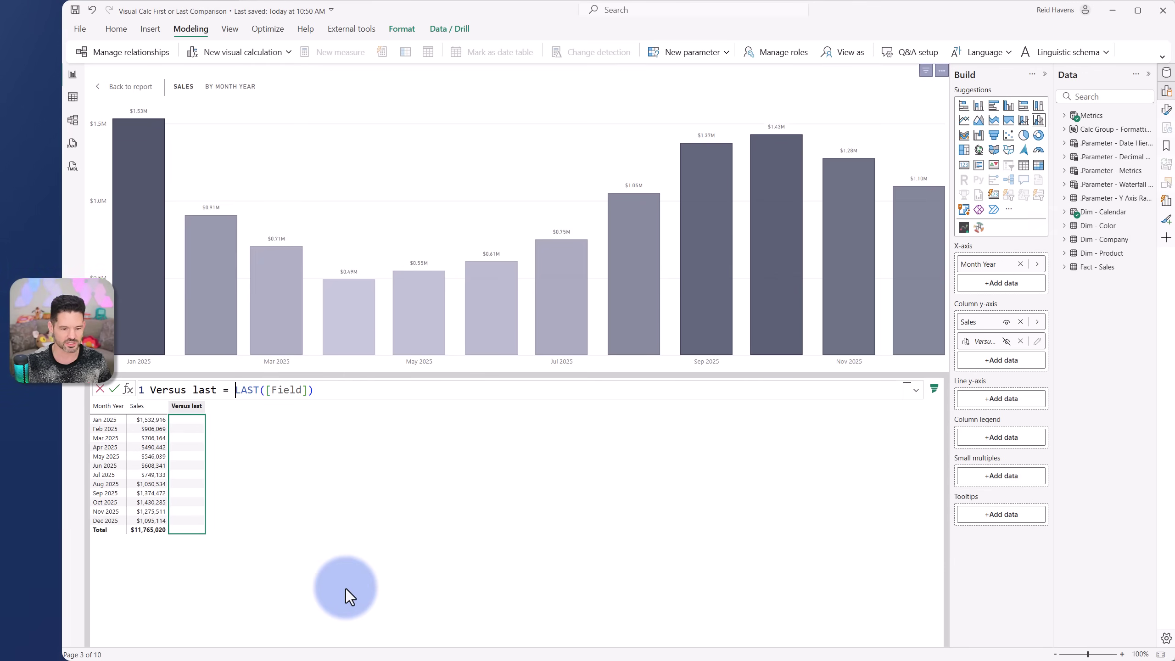
pyautogui.press('Home')
pyautogui.hotkey('ctrl', 'shift', 'Right')
pyautogui.hotkey('ctrl', 'shift', 'Right')
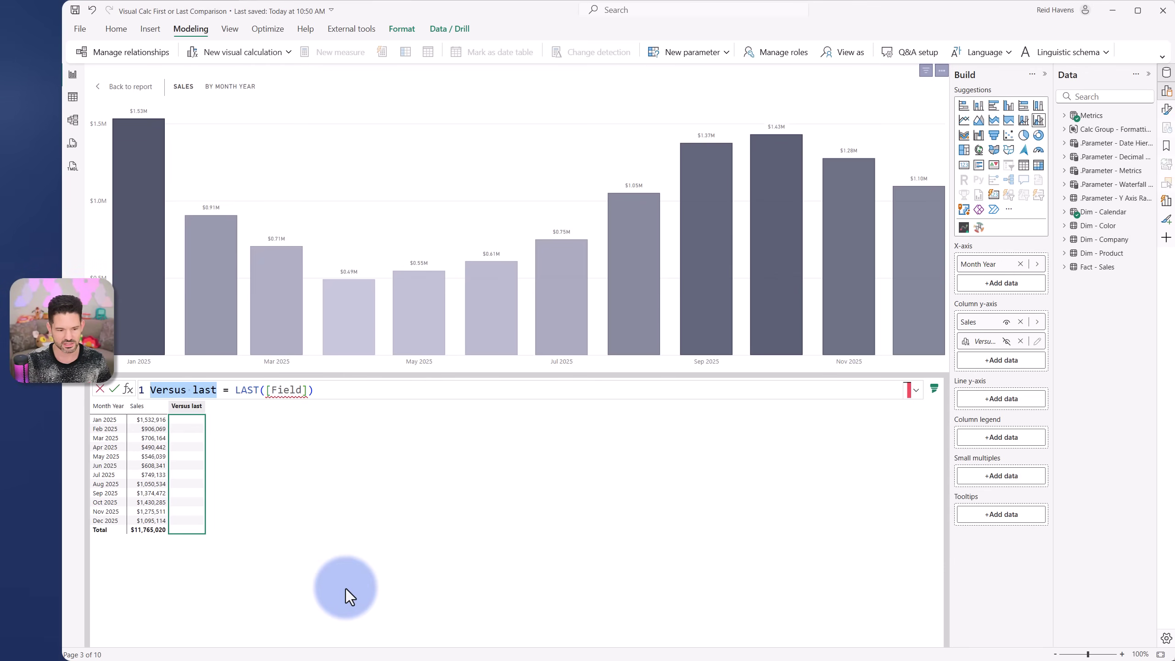
pyautogui.write('Sales (L')
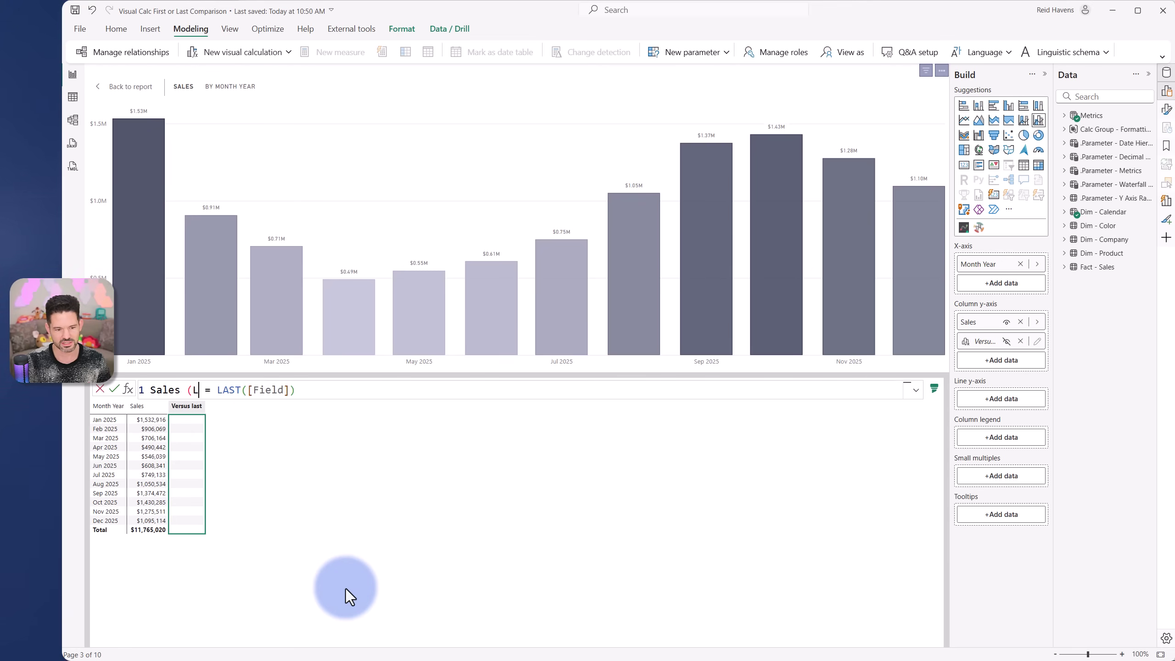
pyautogui.write('ast)')
pyautogui.press('End')
pyautogui.press('Left')
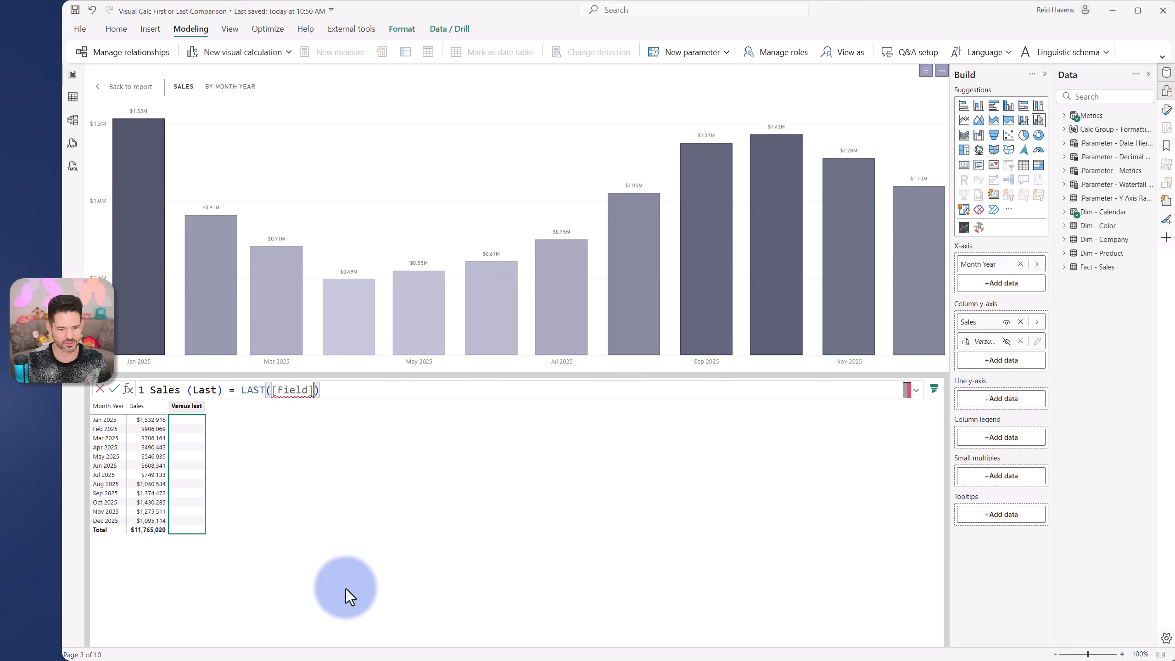
pyautogui.hotkey('ctrl', 'shift', 'Left')
pyautogui.press('BackSpace')
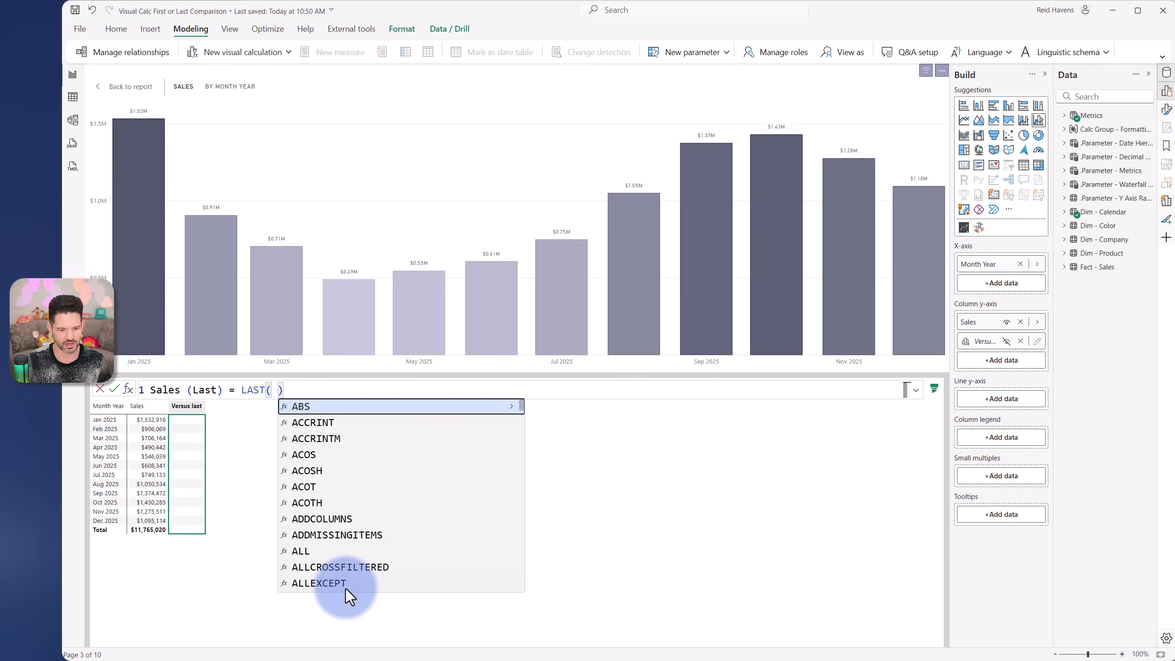
pyautogui.write('sale')
pyautogui.press('Tab')
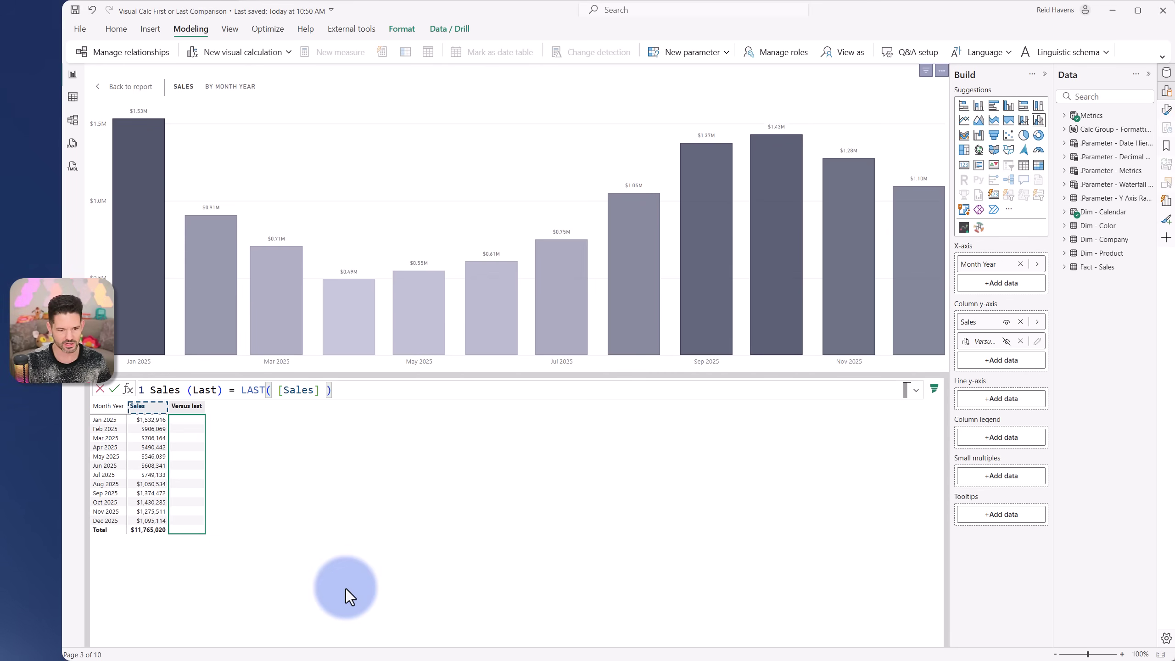
# Step: Commit Sales (Last), move it to the Line y-axis, and return to the report
pyautogui.press('Return')
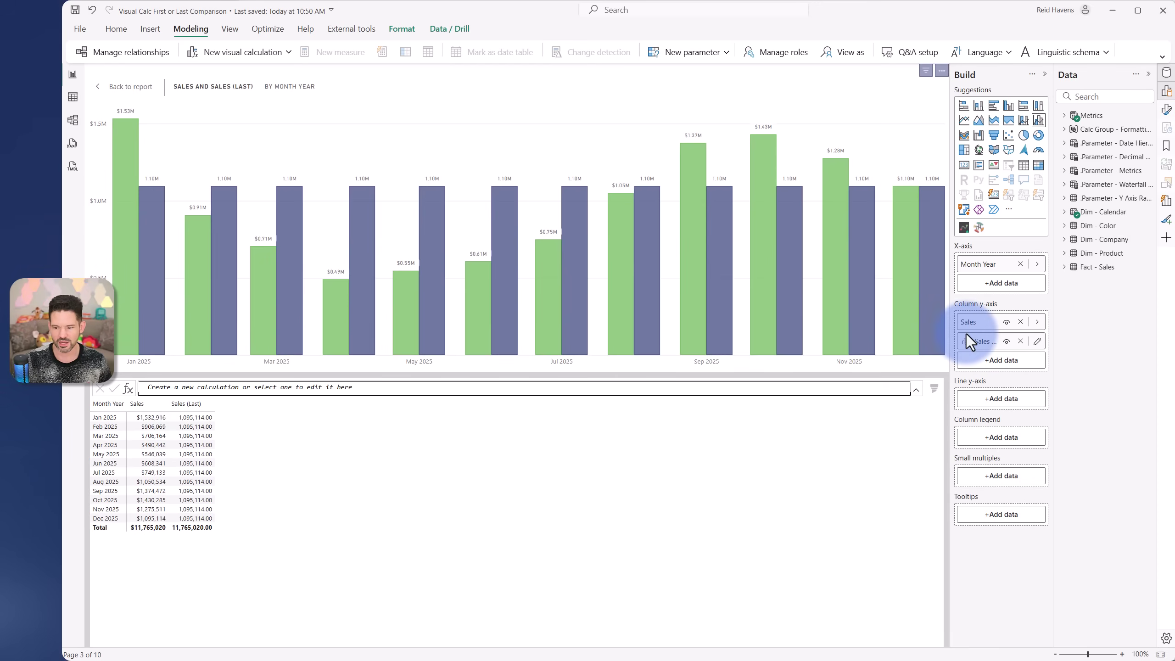
pyautogui.moveTo(966, 334); pyautogui.dragTo(978, 402)
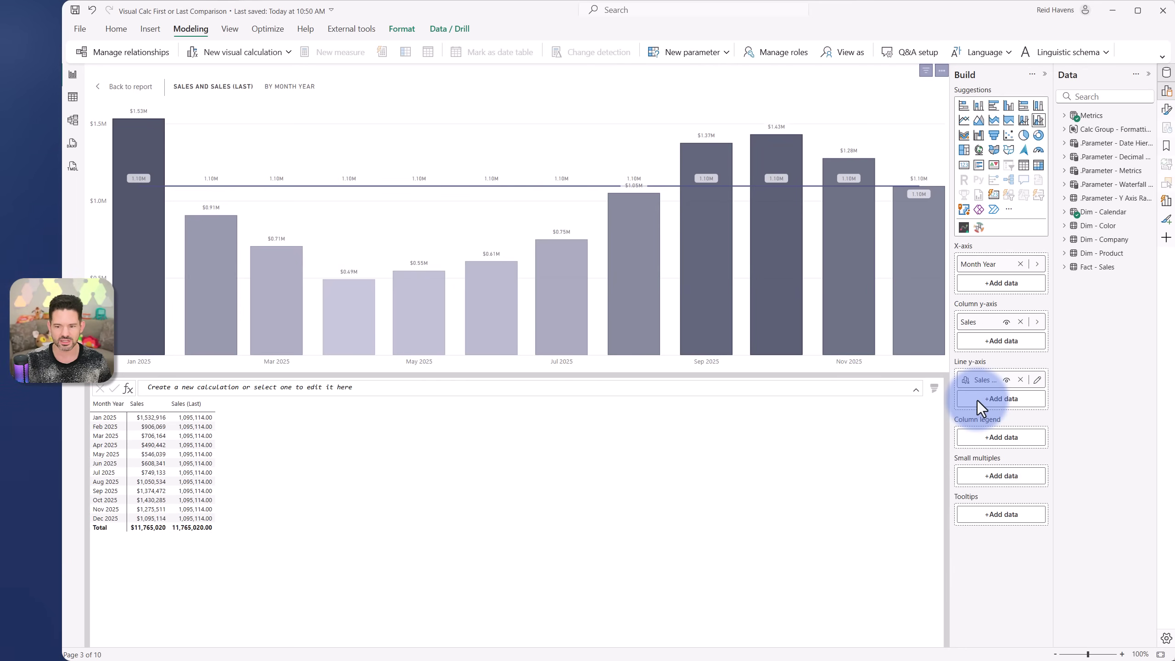
pyautogui.click(121, 88)
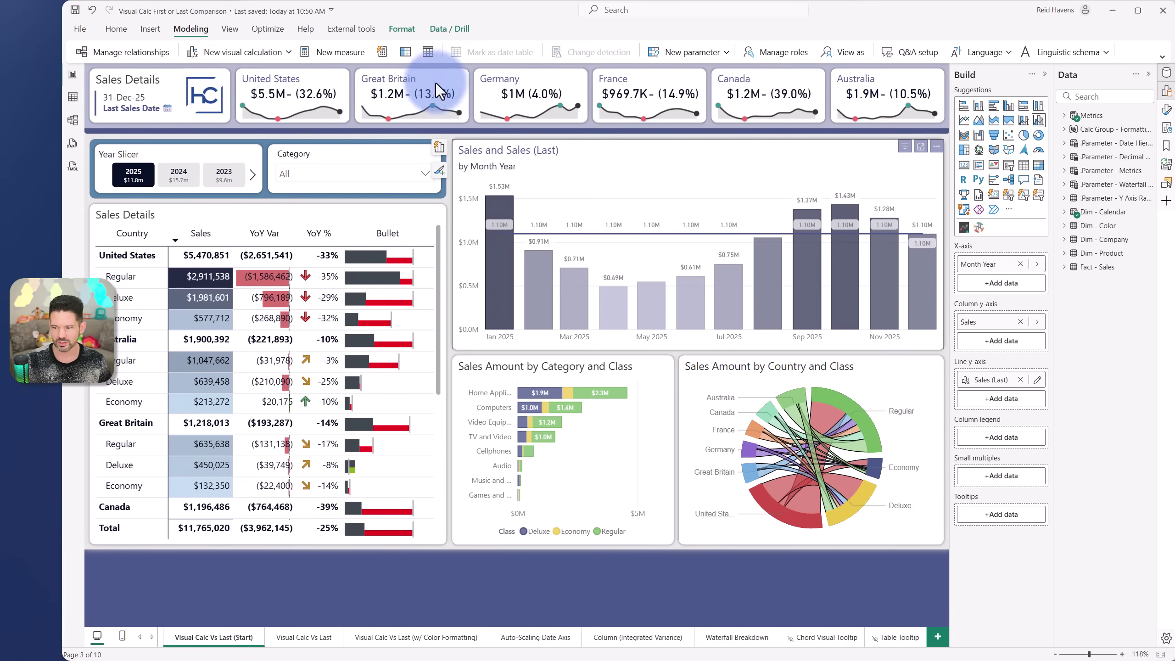
# Step: Turn off data labels for the Sales (Last) series
pyautogui.click(1045, 74)
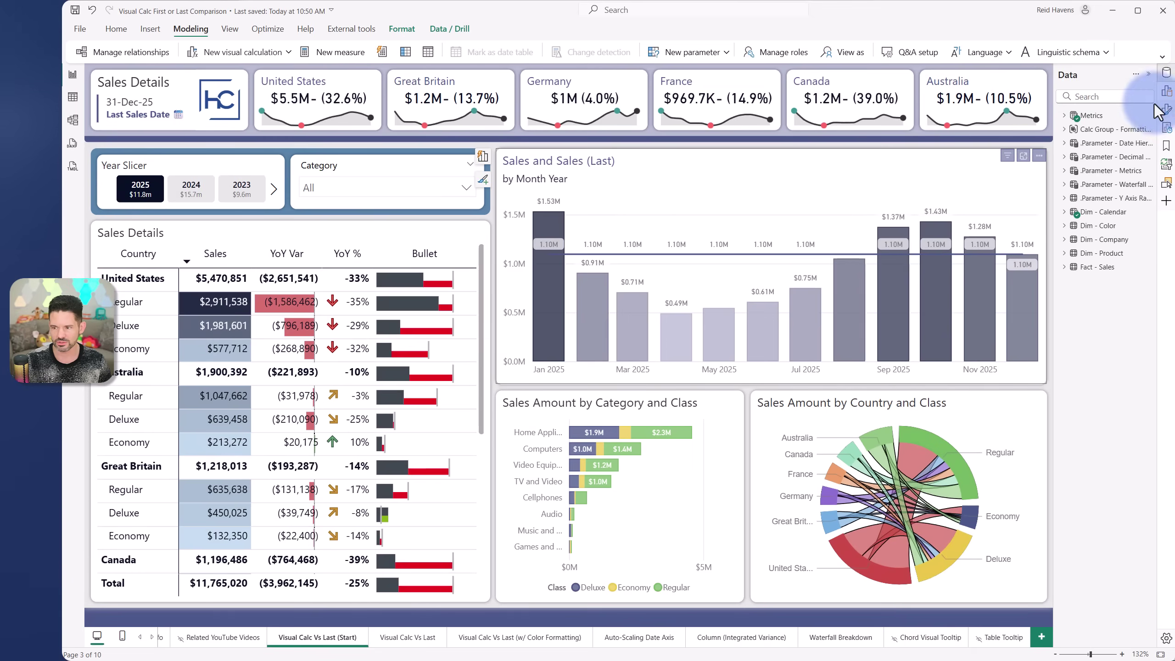
pyautogui.click(1166, 110)
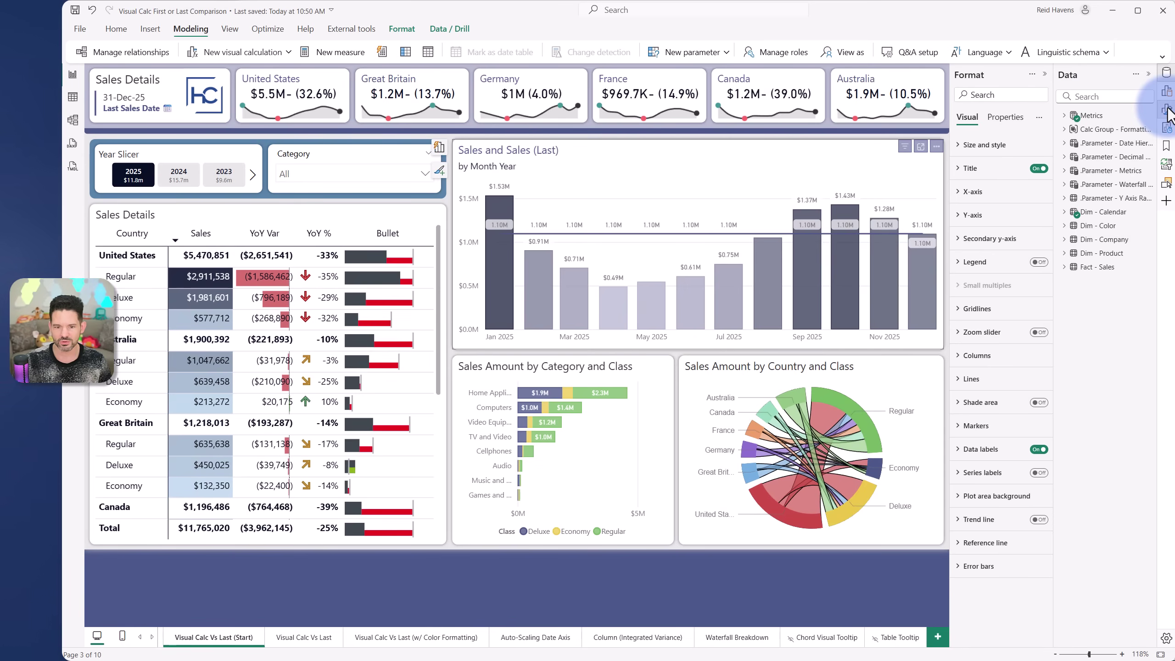
pyautogui.click(981, 450)
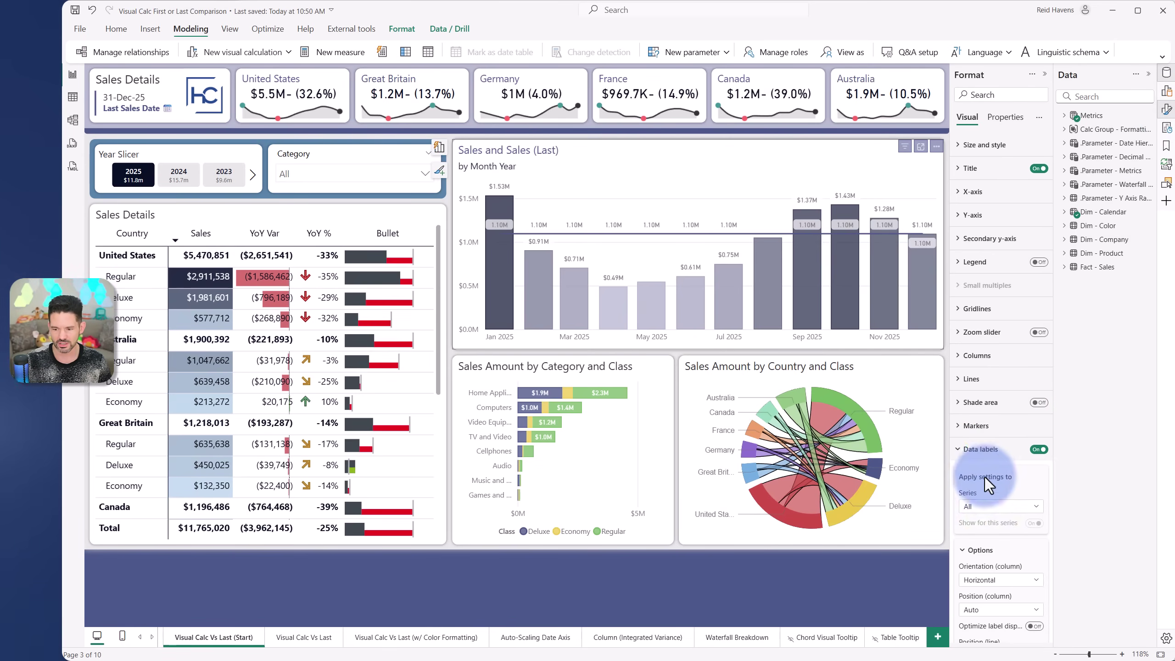
pyautogui.click(990, 506)
pyautogui.click(988, 549)
pyautogui.click(1036, 524)
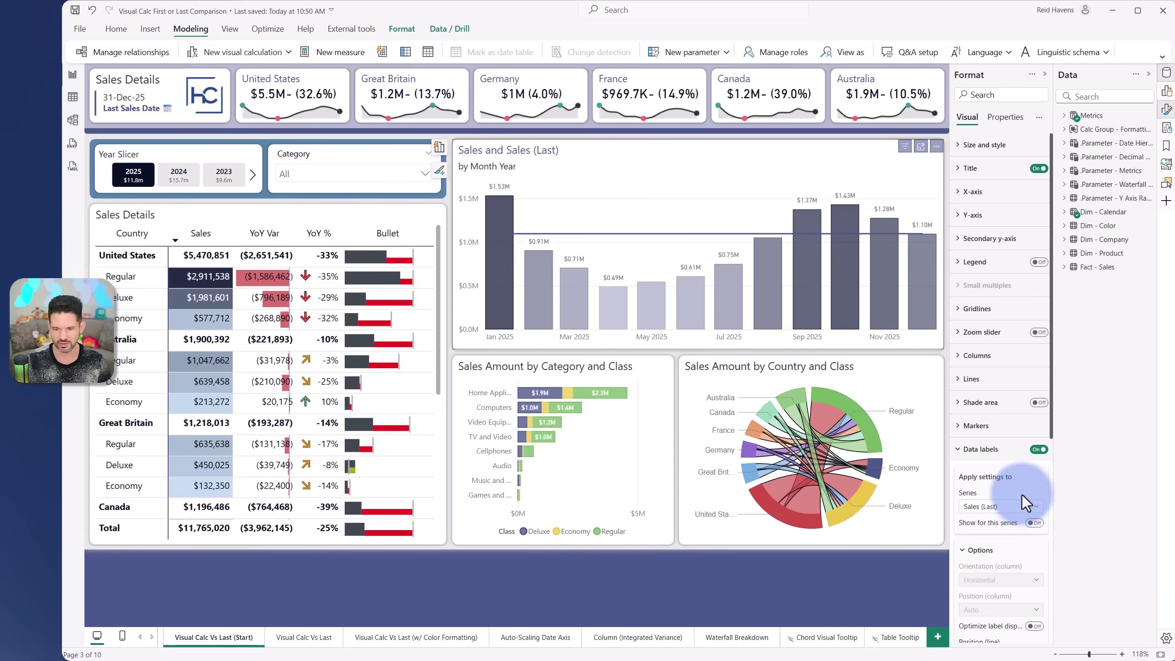
pyautogui.click(997, 451)
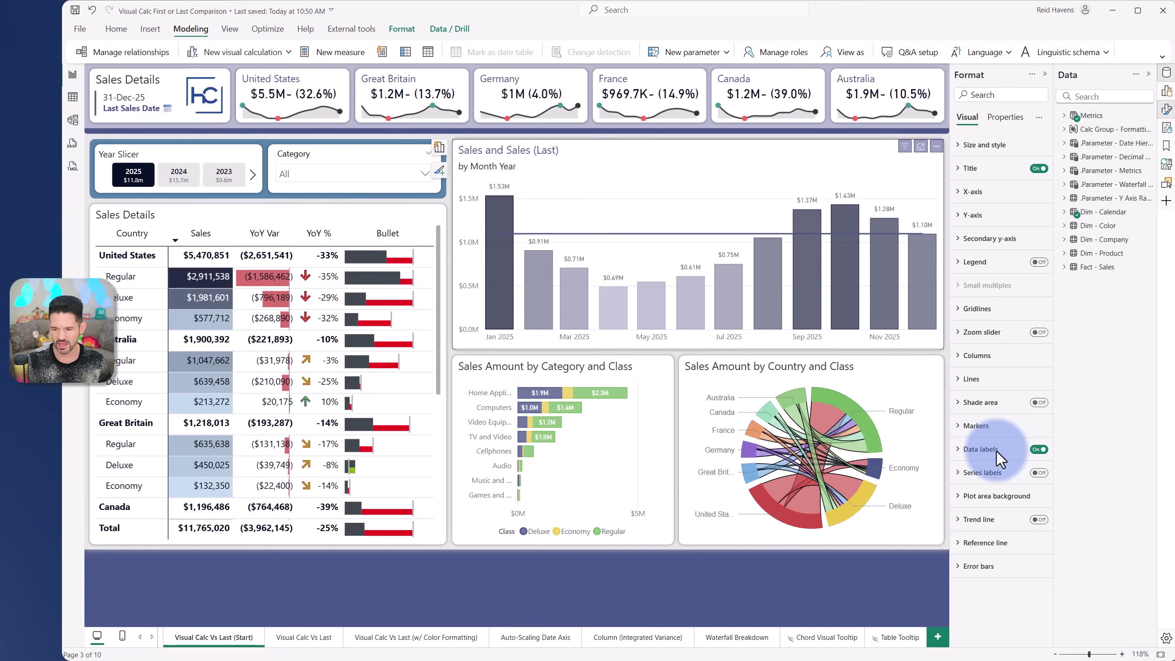
# Step: Colour the Sales (Last) line orange
pyautogui.click(985, 387)
pyautogui.scroll(-3, 987, 463)
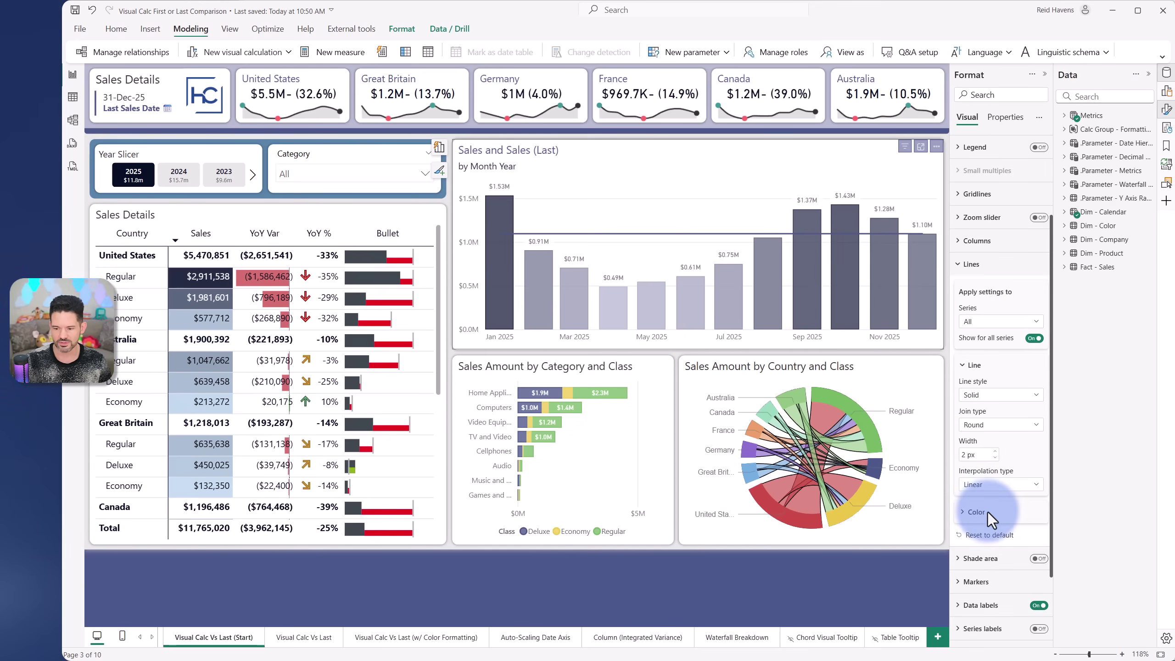
pyautogui.click(988, 513)
pyautogui.click(981, 544)
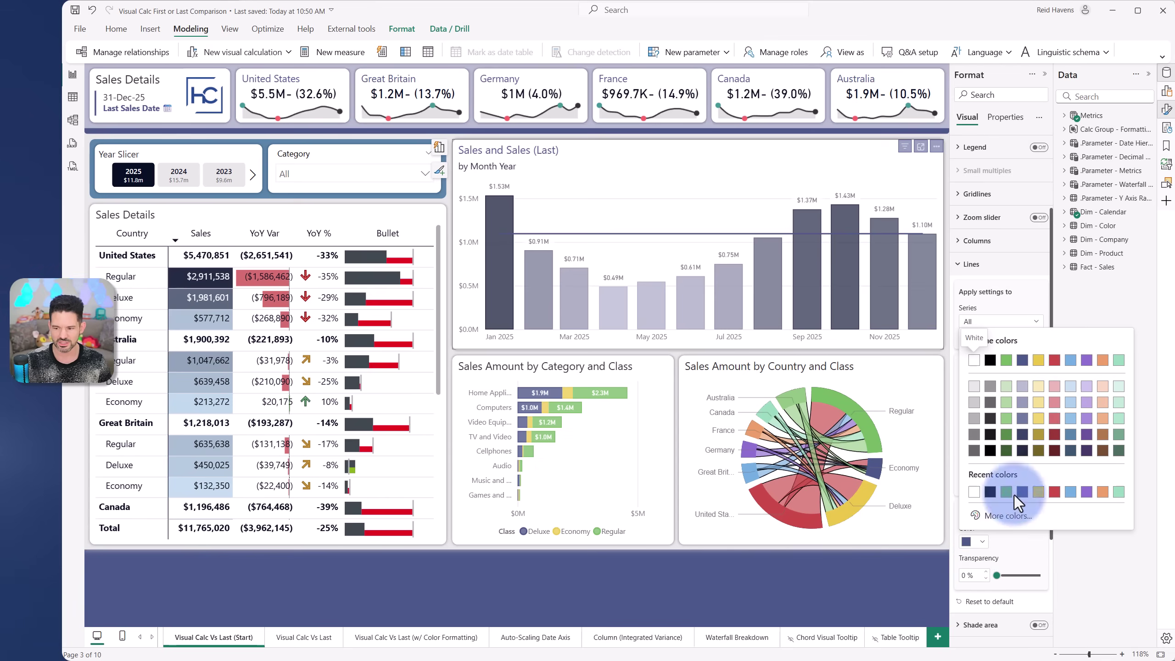
pyautogui.click(1103, 361)
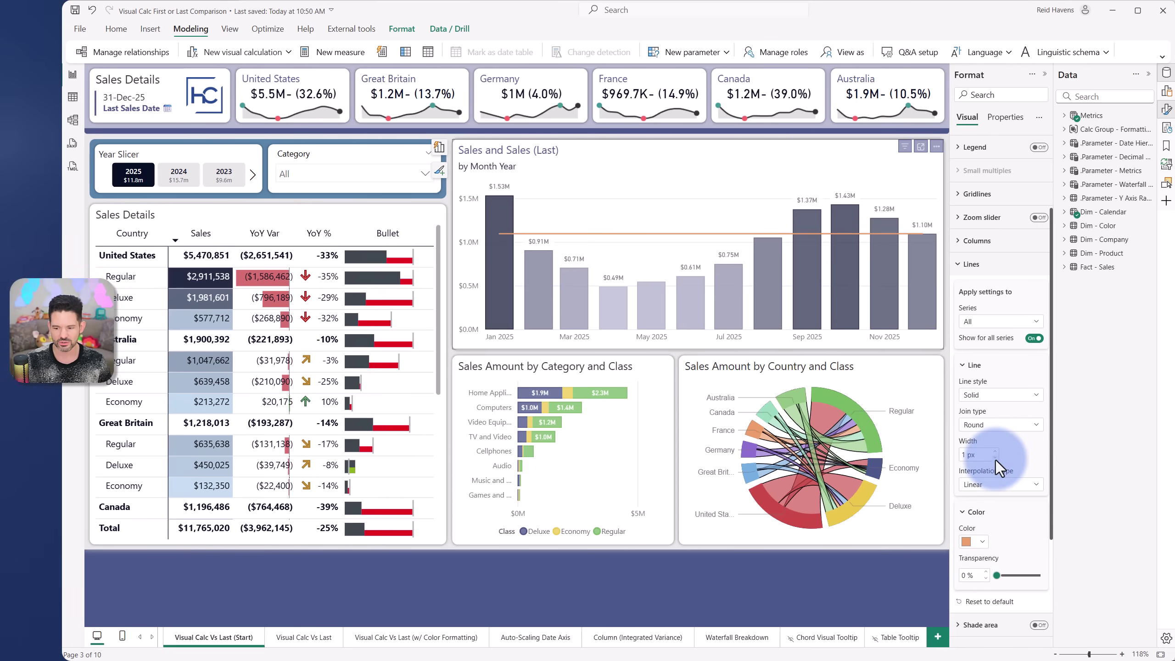
pyautogui.click(990, 268)
# Step: Show Sales (Last) markers for every month as dashes, enlarged to 10 px
pyautogui.click(982, 429)
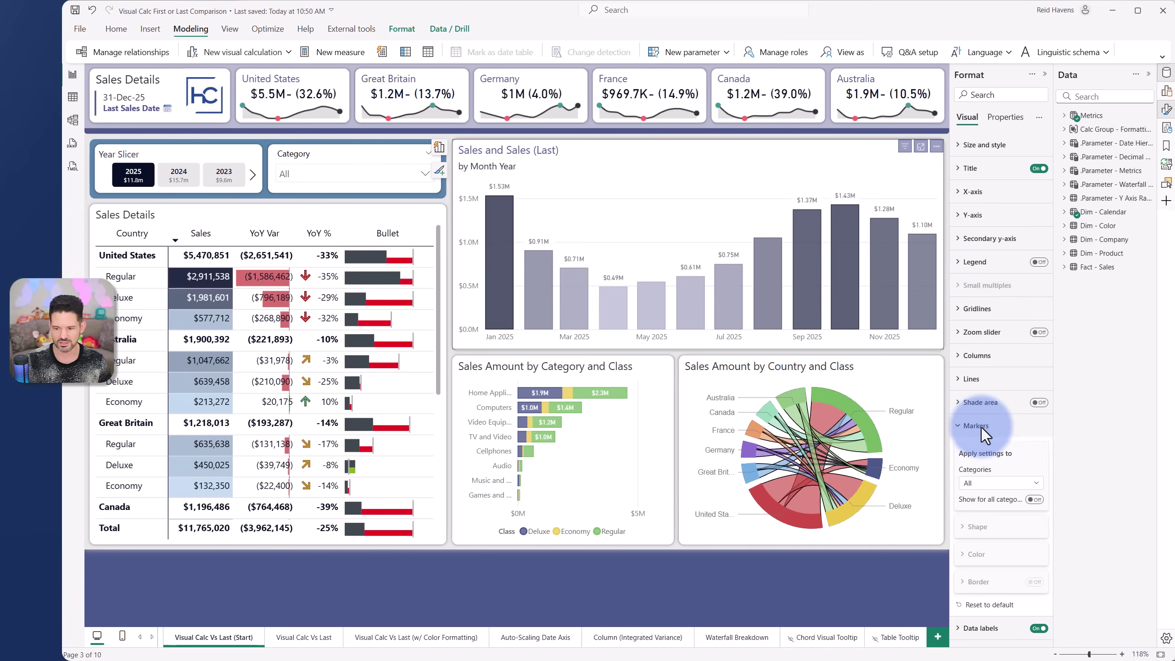
pyautogui.click(1014, 431)
pyautogui.click(1014, 431)
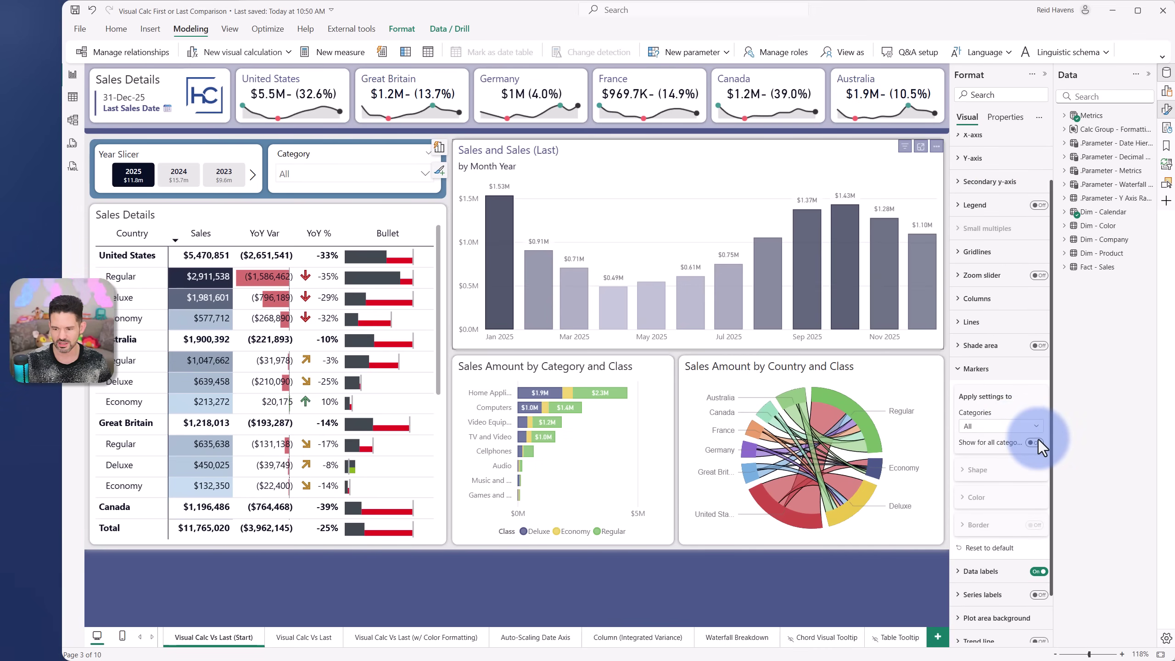
pyautogui.click(1039, 440)
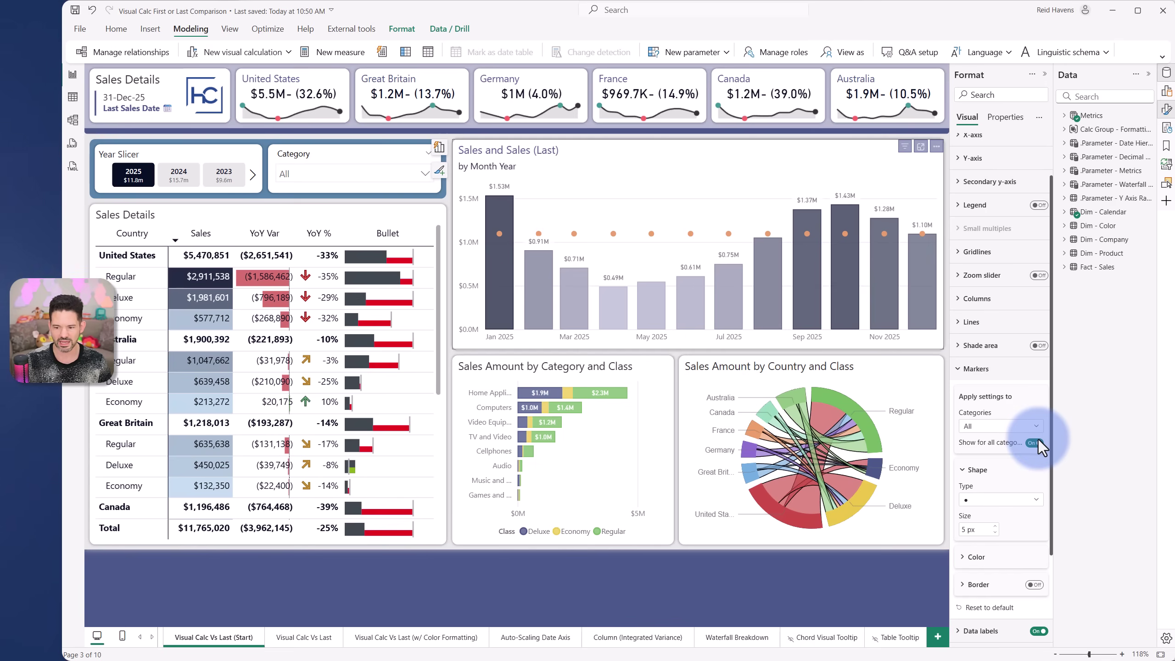
pyautogui.scroll(-2, 1039, 439)
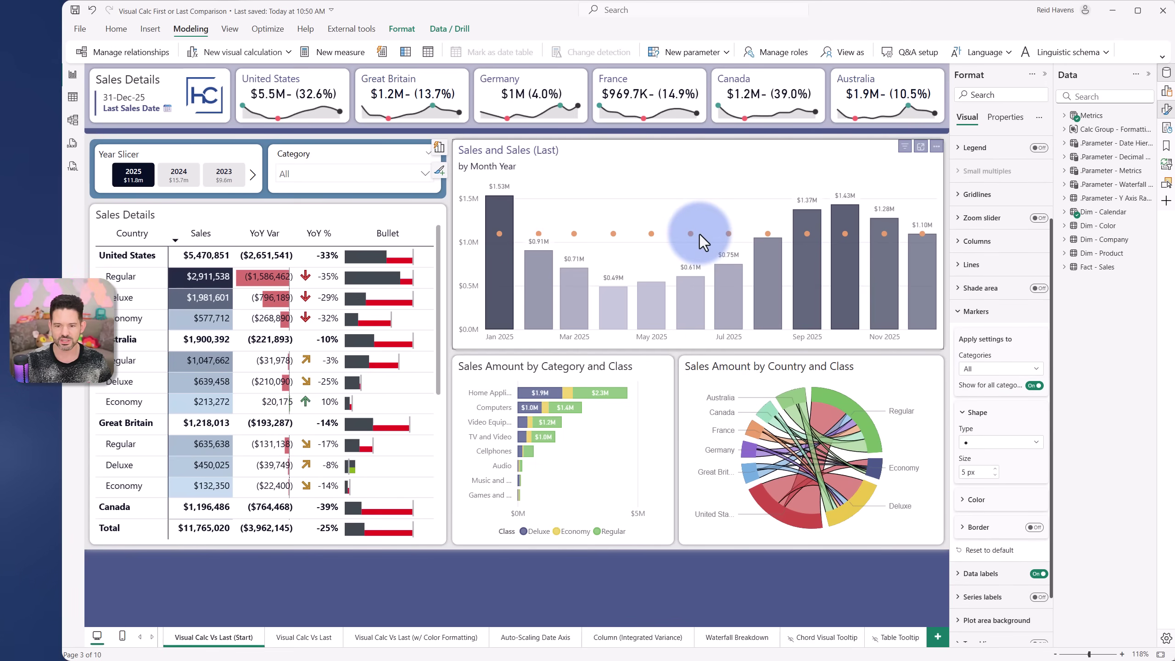
pyautogui.moveTo(699, 234)
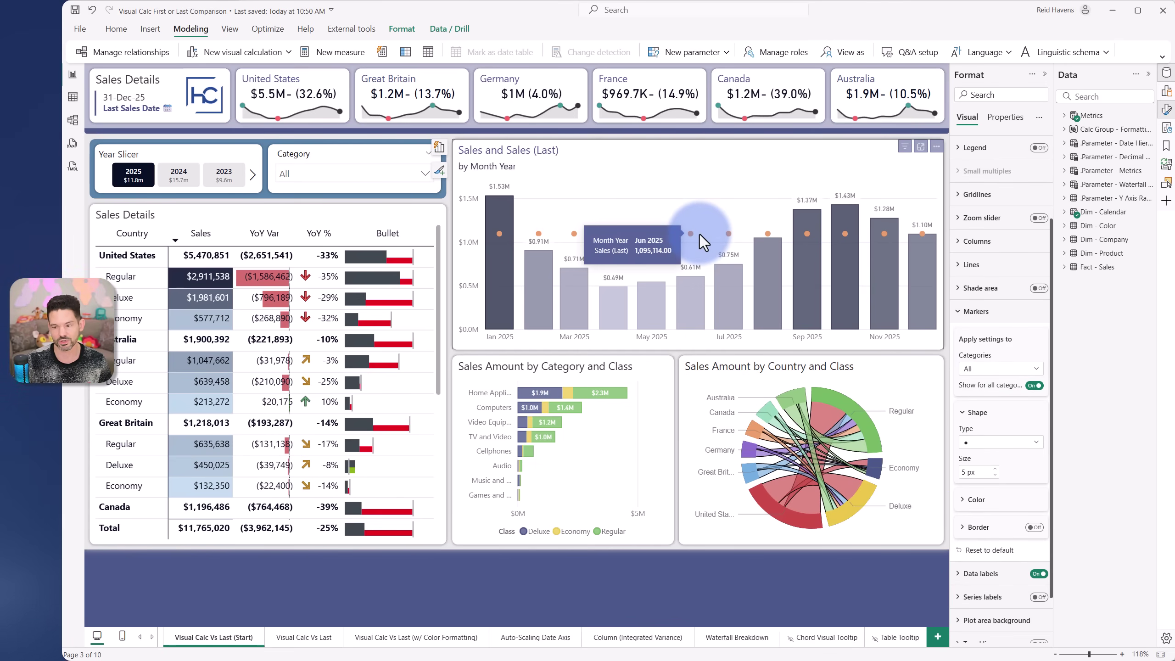
pyautogui.click(1007, 439)
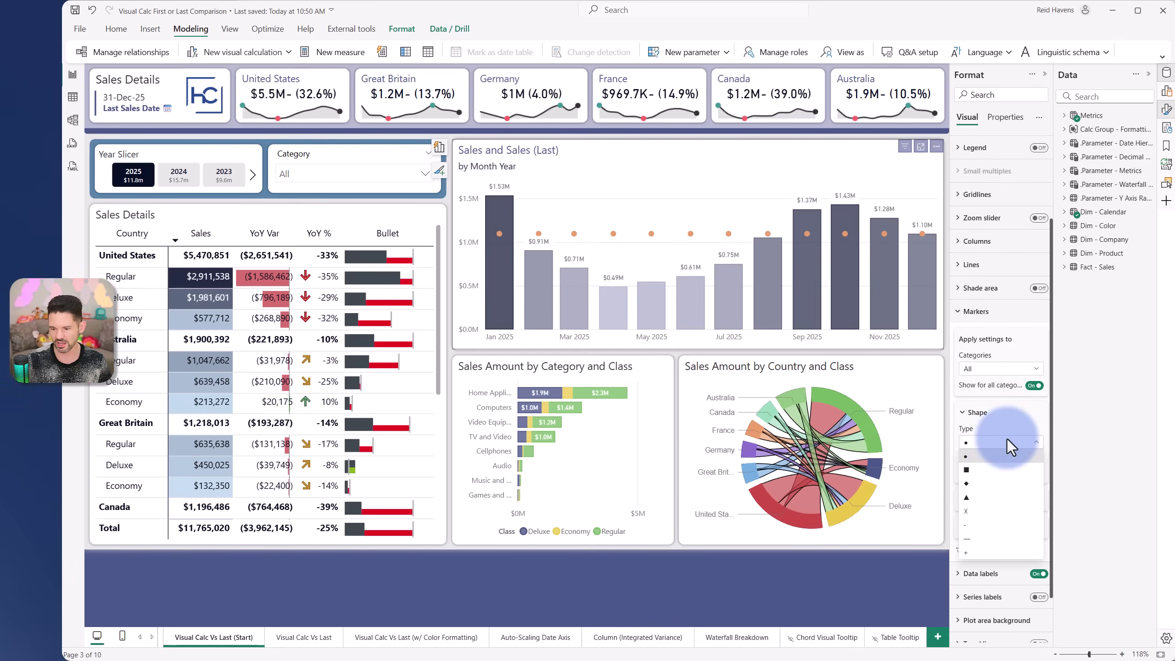
pyautogui.click(972, 541)
pyautogui.click(997, 470)
pyautogui.click(997, 470)
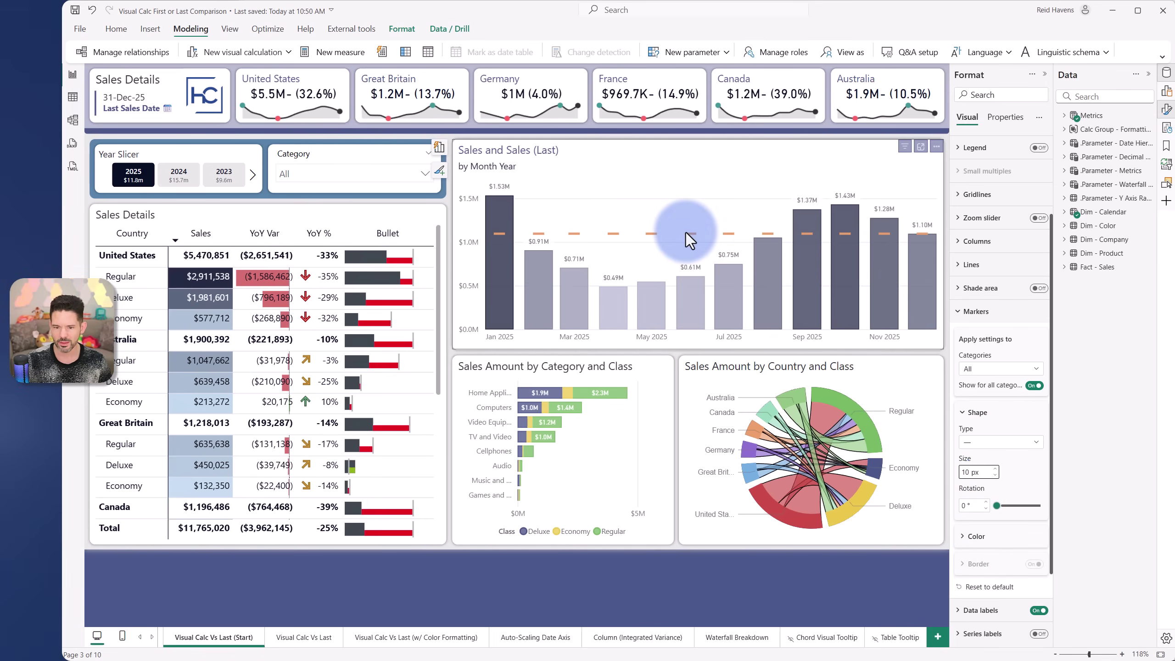
# Step: Enable error bars on the Sales series and drag Sales (Last) into the Upper bound
pyautogui.click(981, 311)
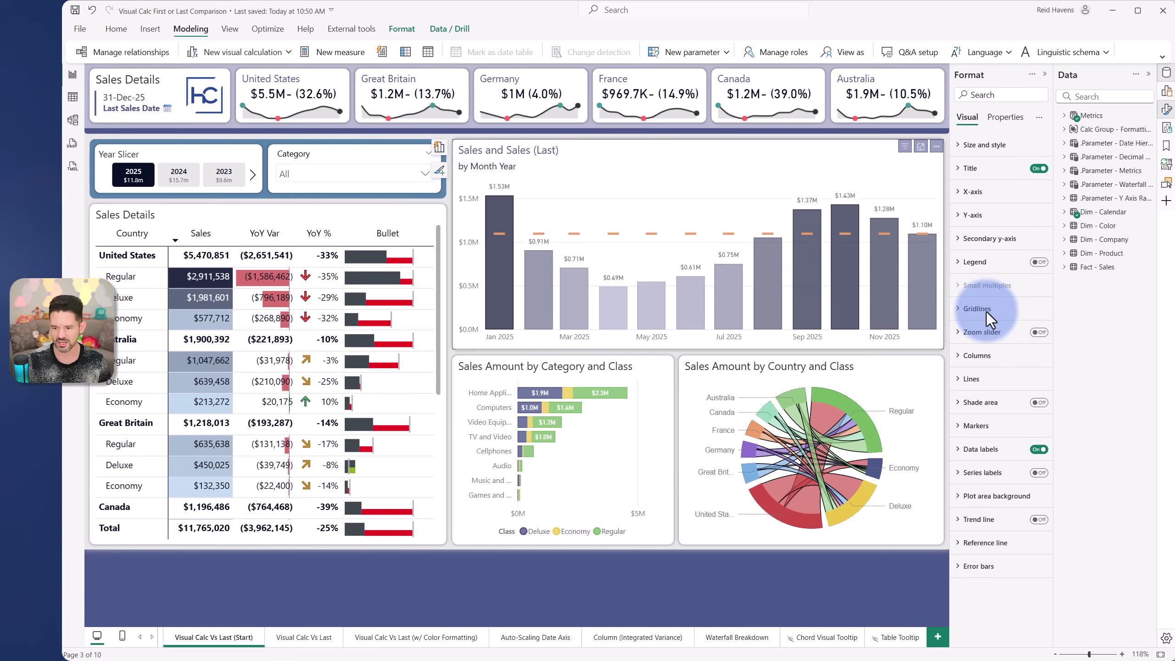
pyautogui.click(980, 567)
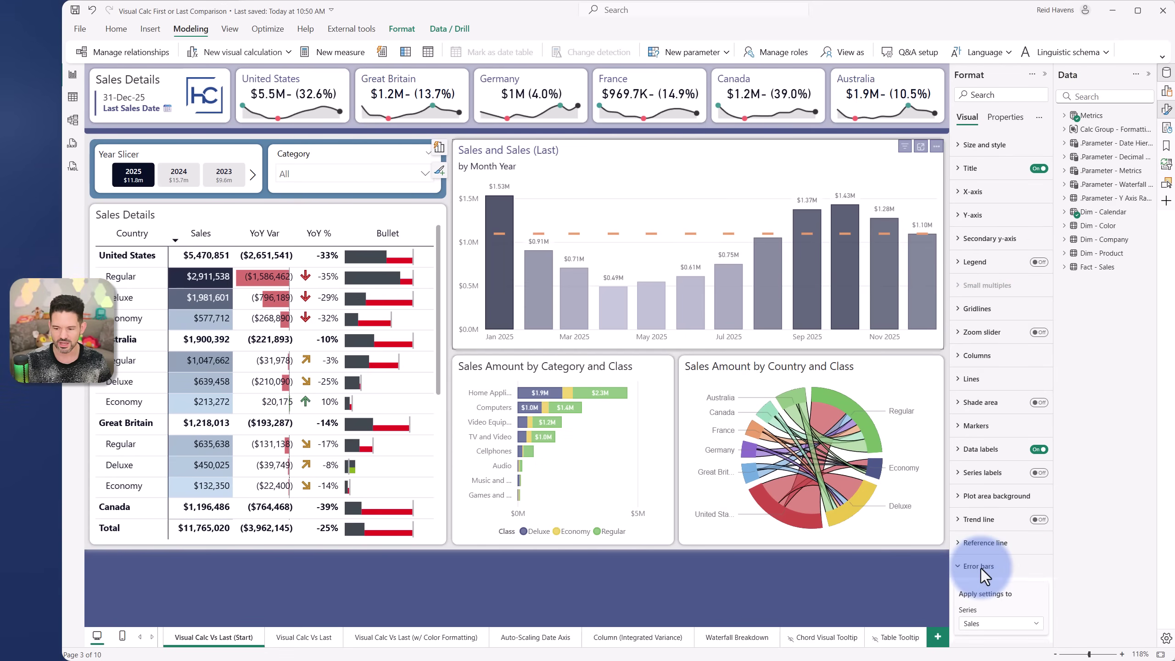
pyautogui.scroll(-6, 982, 461)
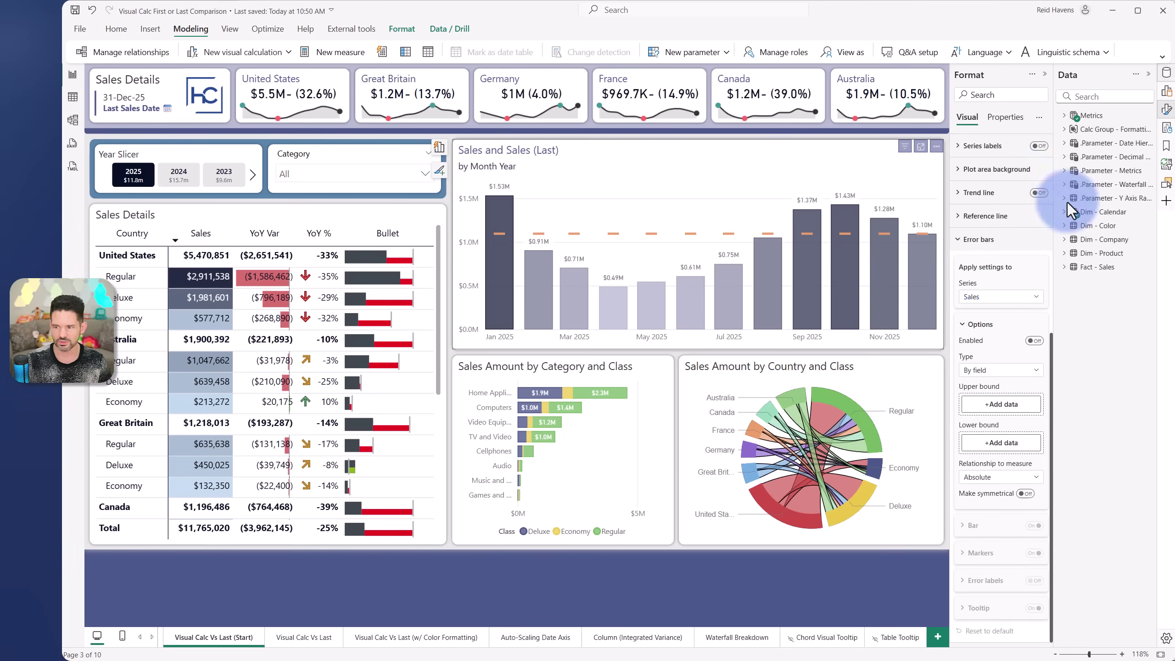
pyautogui.click(1167, 91)
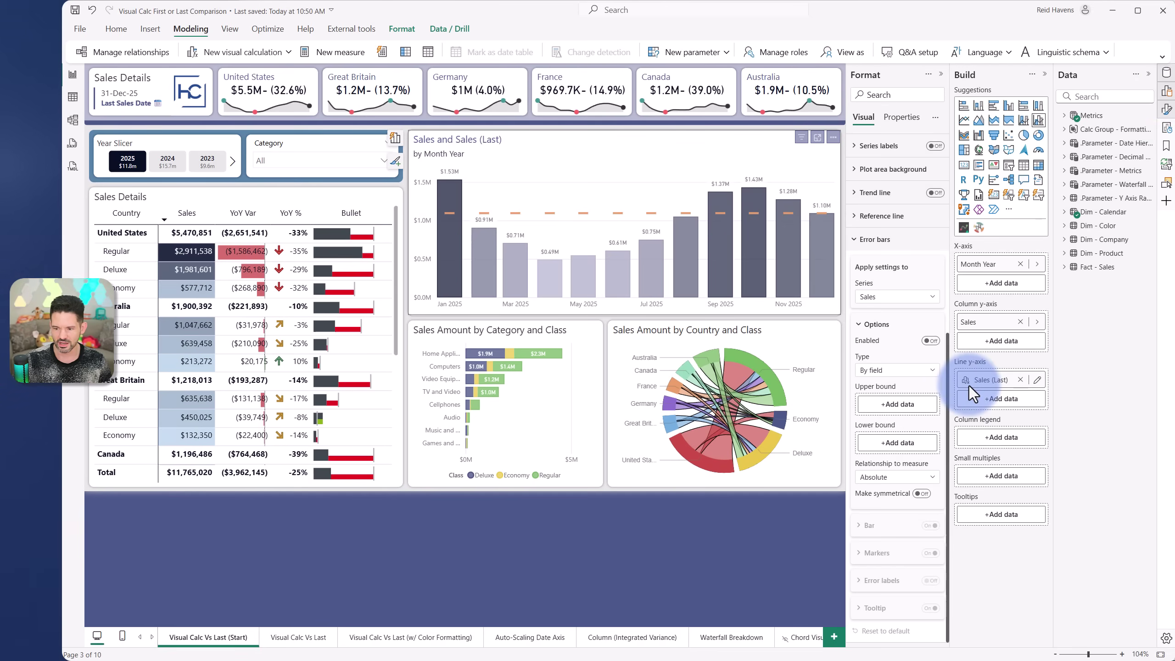
pyautogui.click(887, 298)
pyautogui.click(886, 324)
pyautogui.click(888, 296)
pyautogui.click(884, 321)
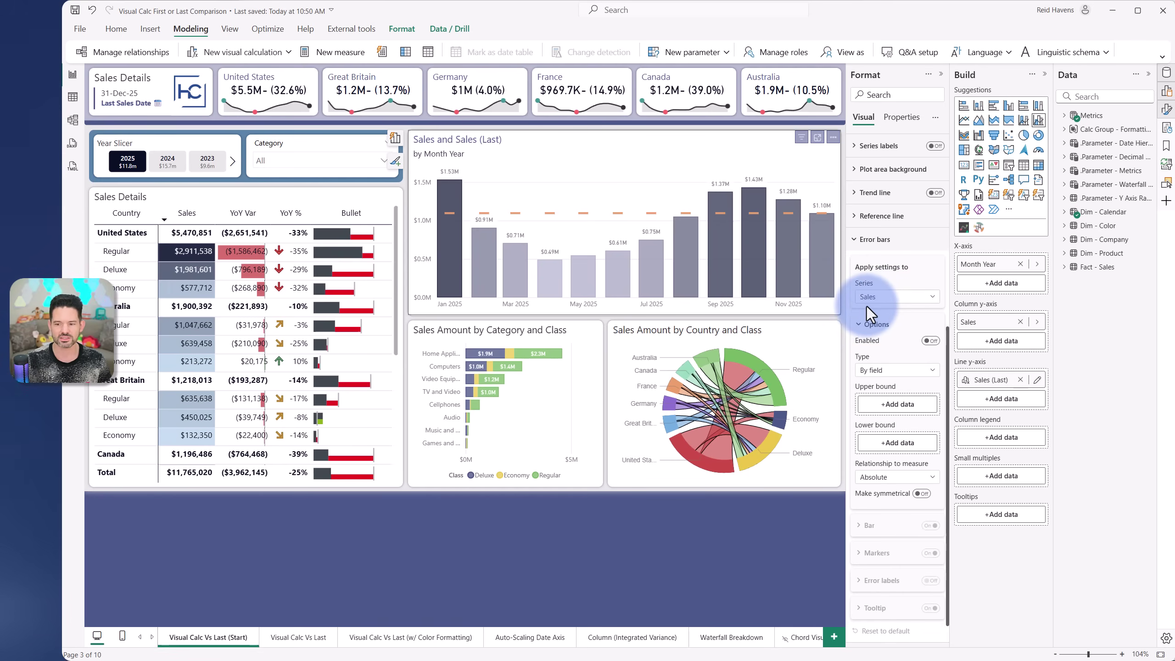
pyautogui.click(930, 341)
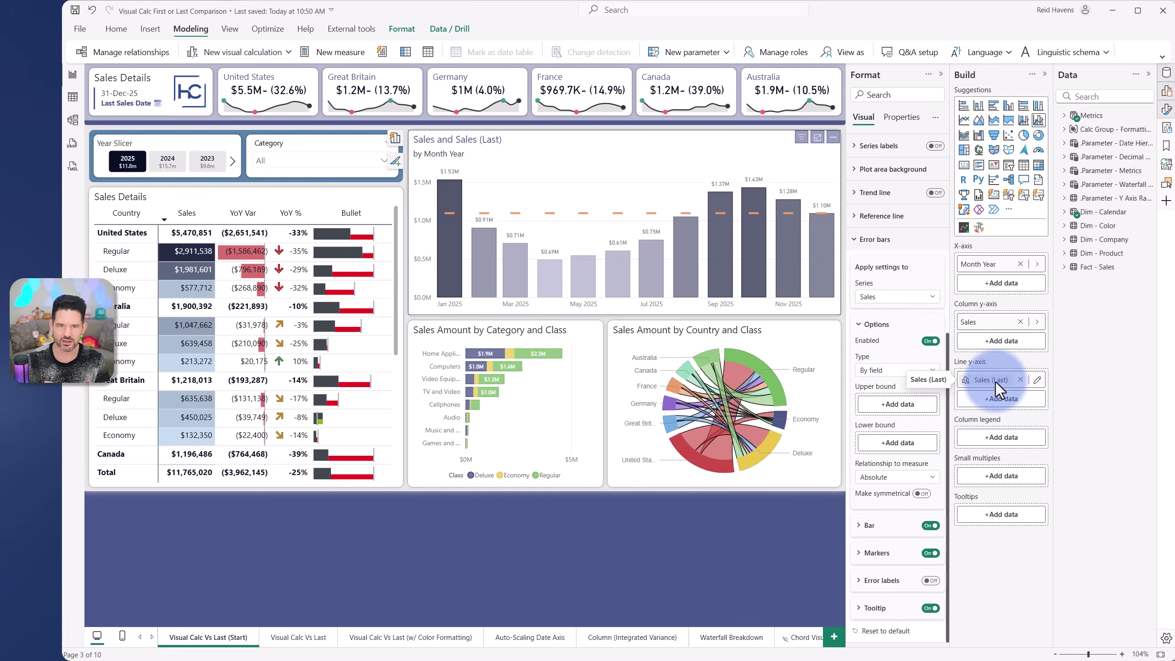
pyautogui.moveTo(992, 383); pyautogui.dragTo(893, 406)
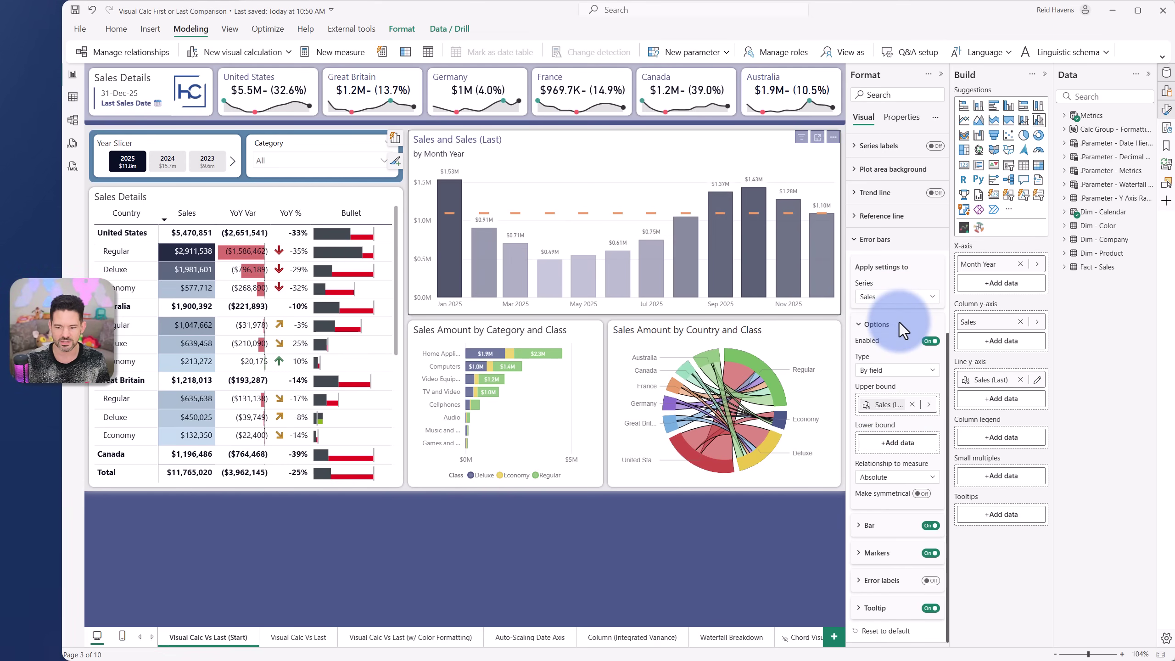
# Step: Move error bars to the Sales (Last) series, enable them, and use the Sales measure as upper bound
pyautogui.click(912, 404)
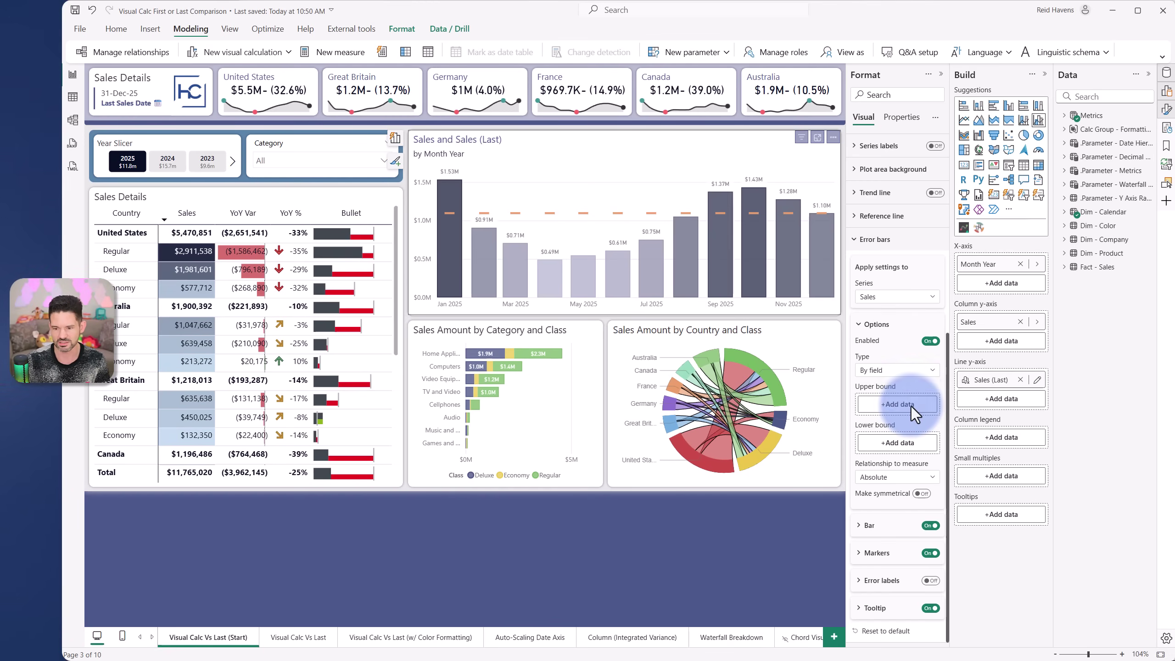
pyautogui.click(897, 297)
pyautogui.click(893, 331)
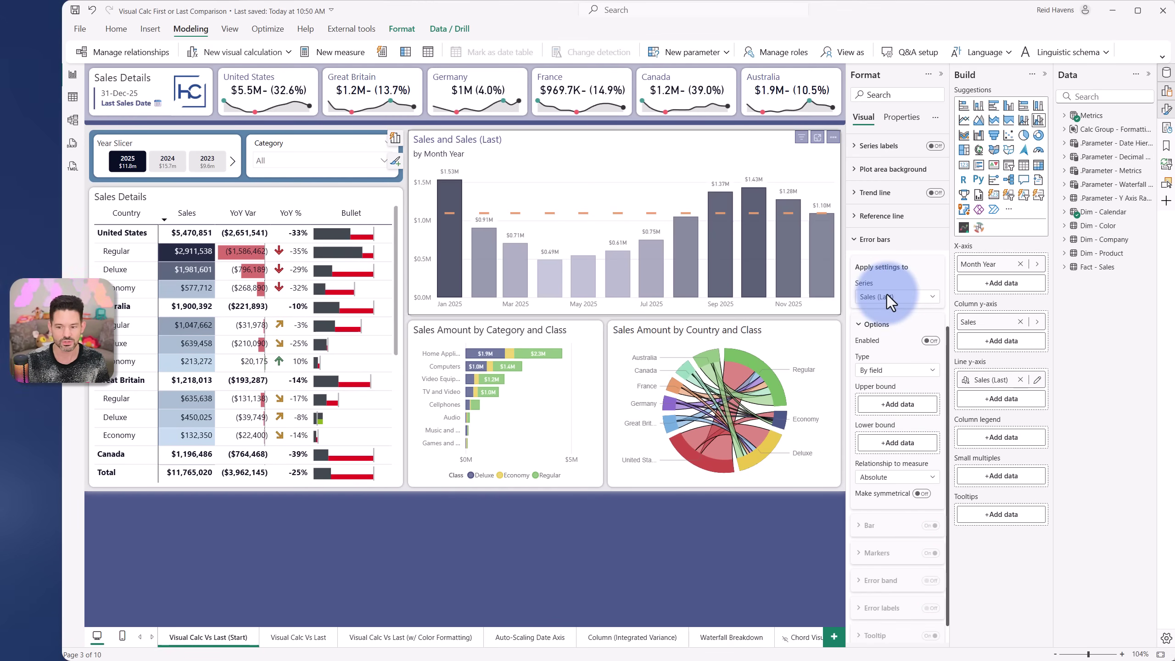
pyautogui.click(929, 341)
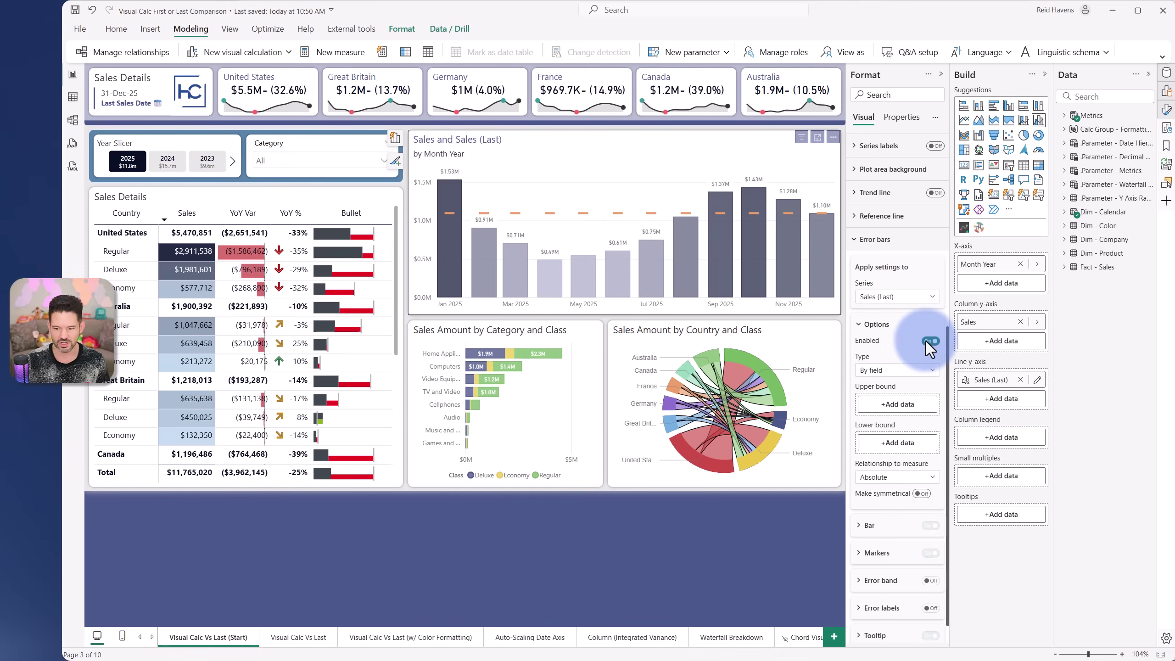
pyautogui.click(1066, 115)
pyautogui.click(1073, 130)
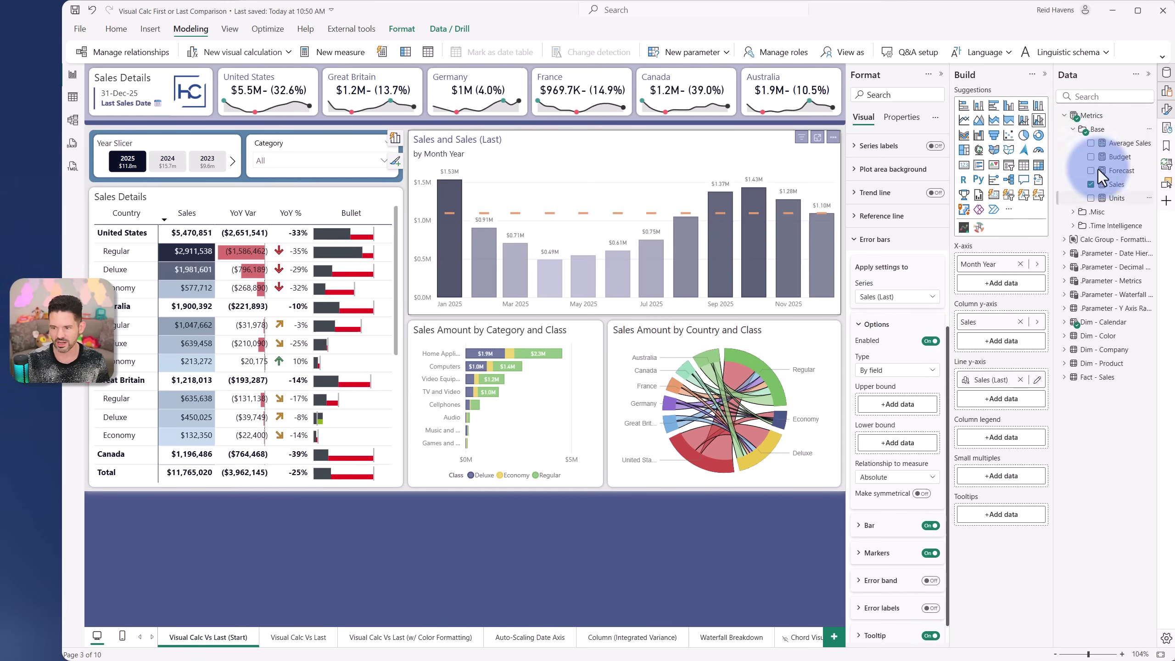
pyautogui.moveTo(1107, 184); pyautogui.dragTo(896, 401)
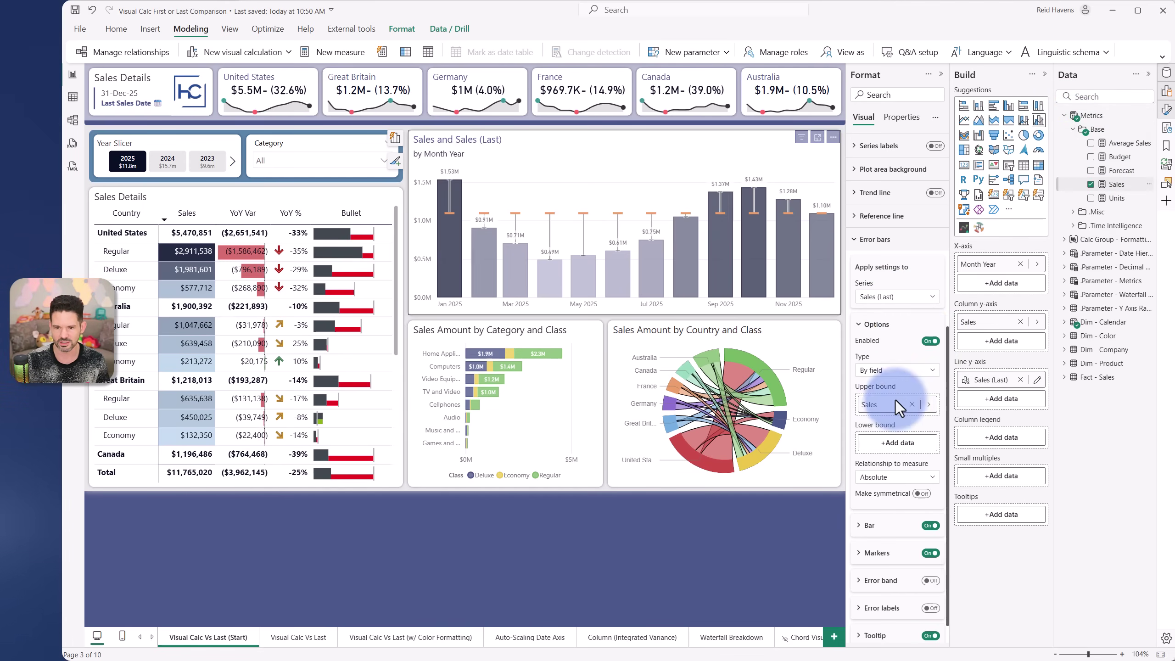
pyautogui.moveTo(720, 217)
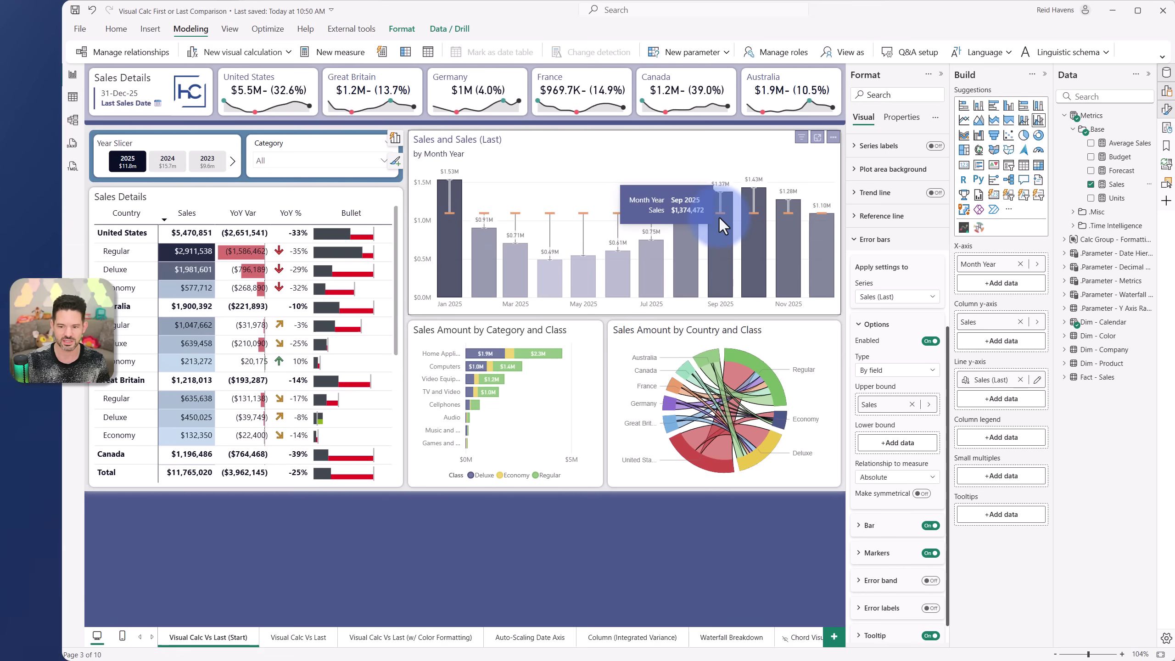
# Step: Turn off error bar markers, colour the error bars orange, and disable their tooltip
pyautogui.click(879, 327)
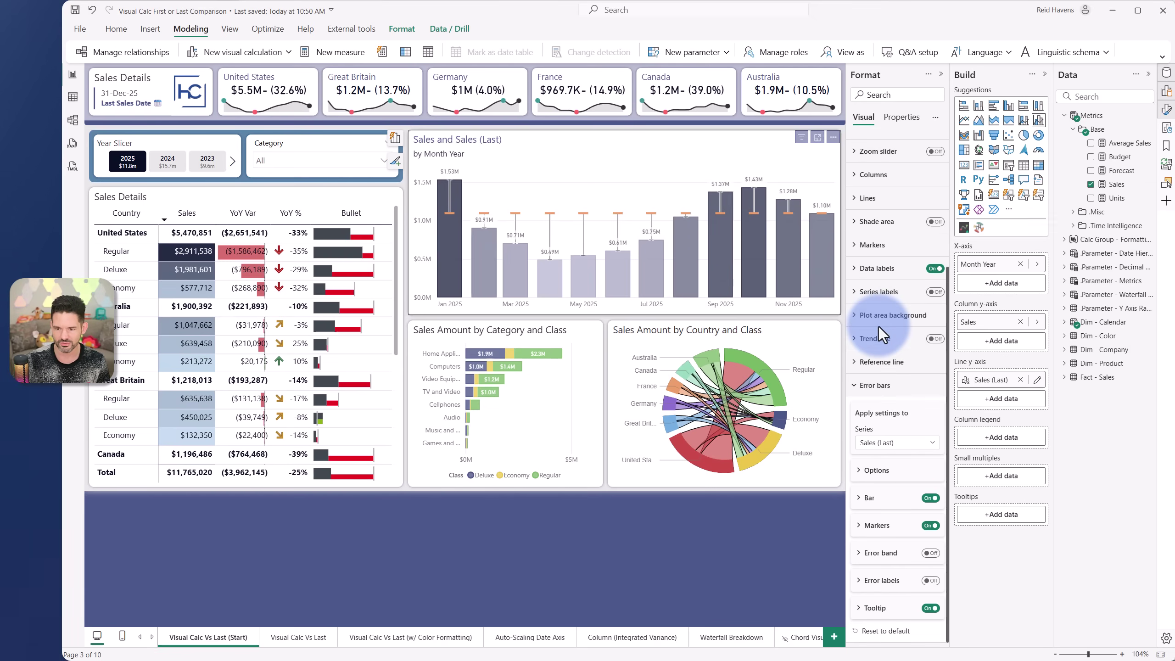
pyautogui.click(862, 533)
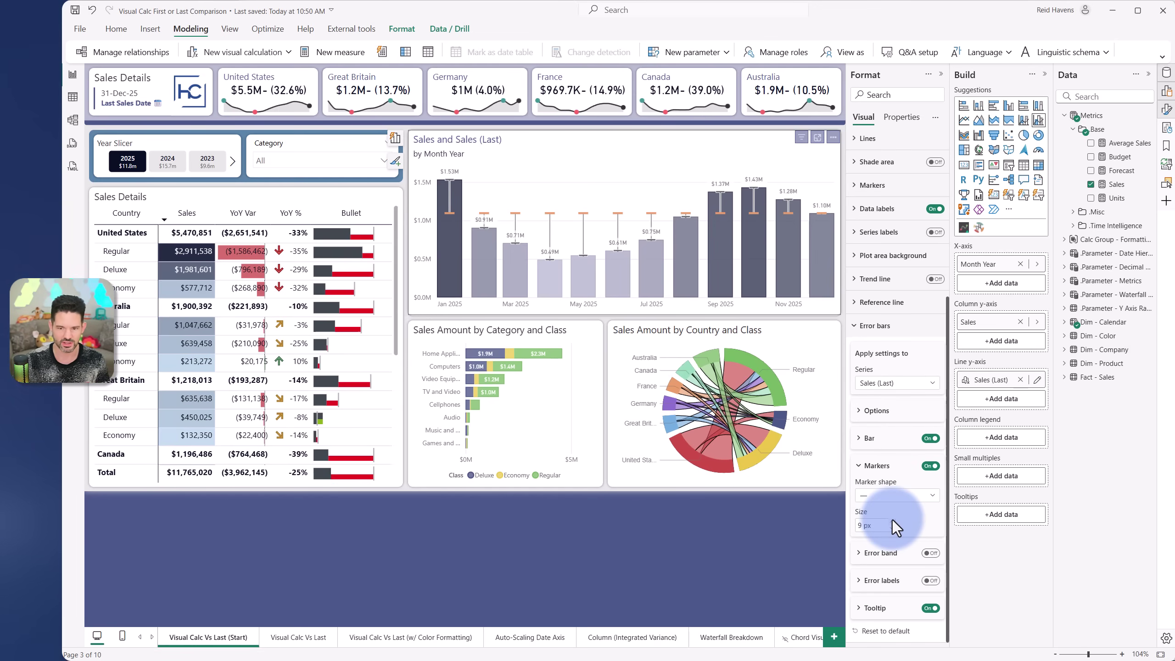
pyautogui.click(910, 495)
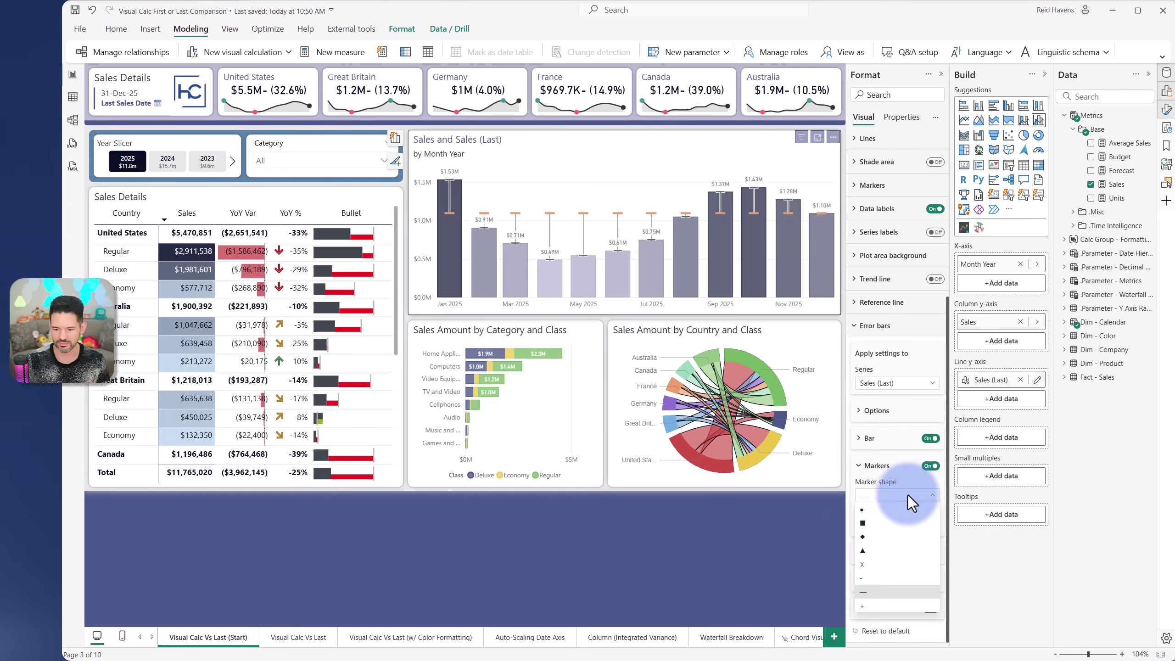
pyautogui.click(901, 495)
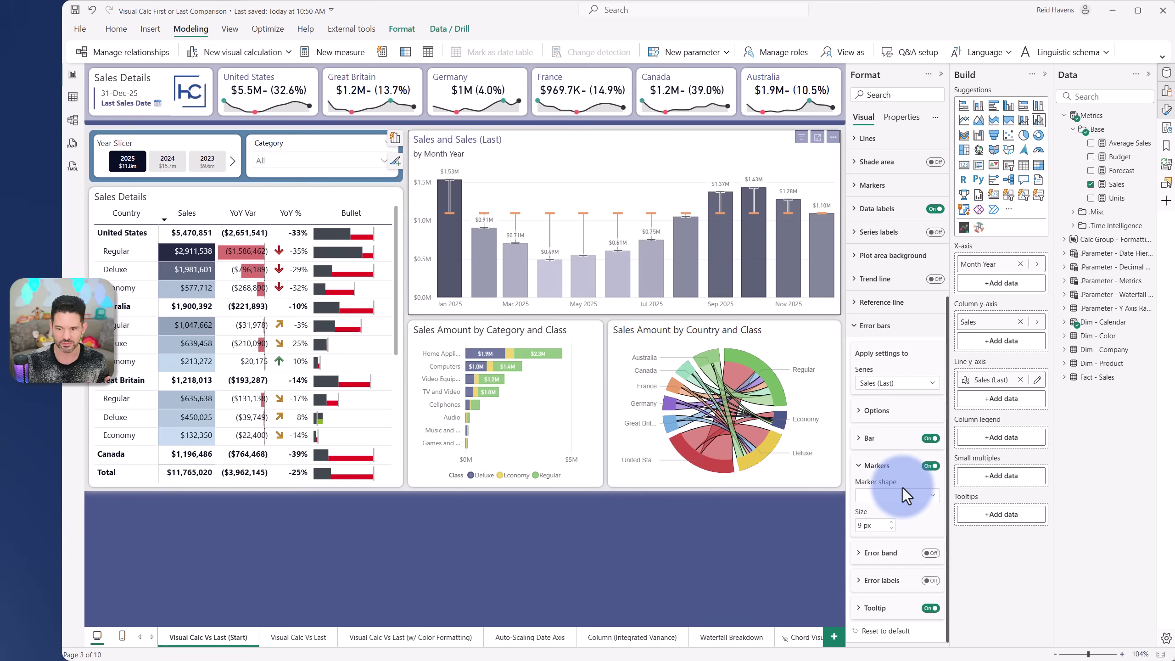
pyautogui.click(930, 470)
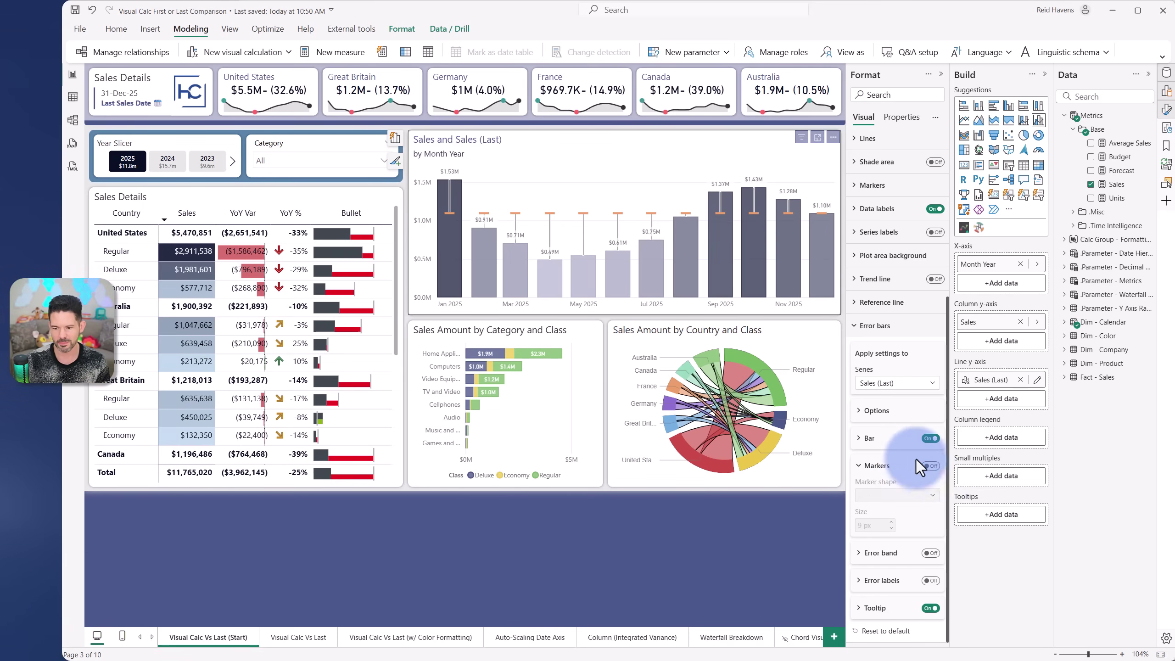
pyautogui.click(883, 436)
pyautogui.click(877, 484)
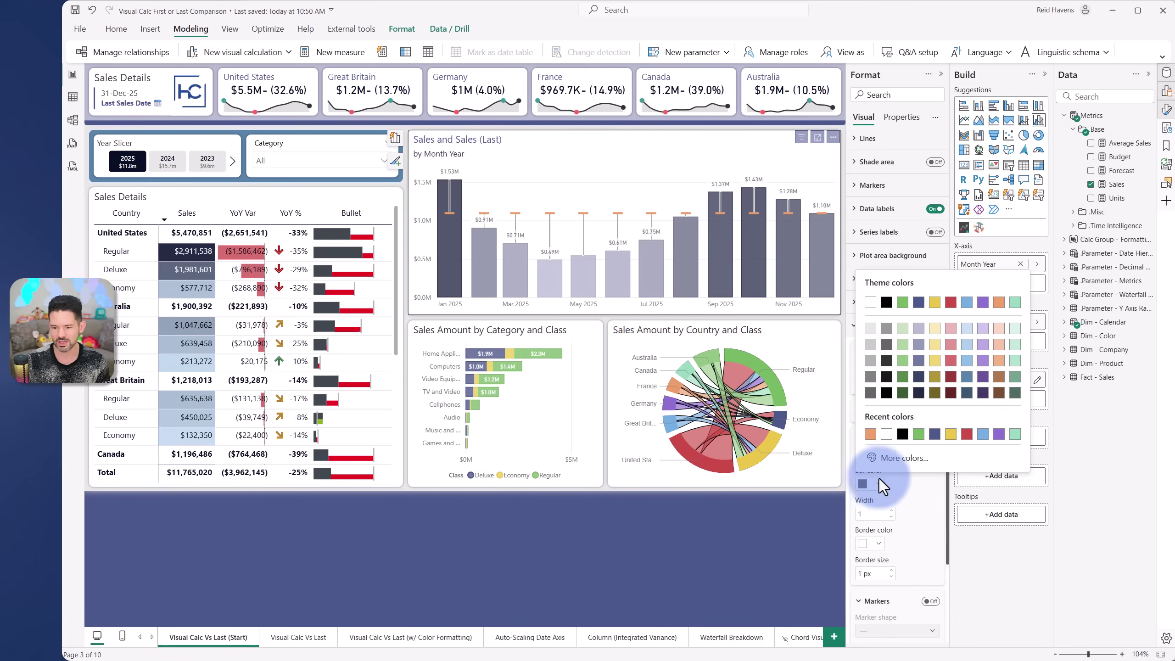
pyautogui.click(997, 304)
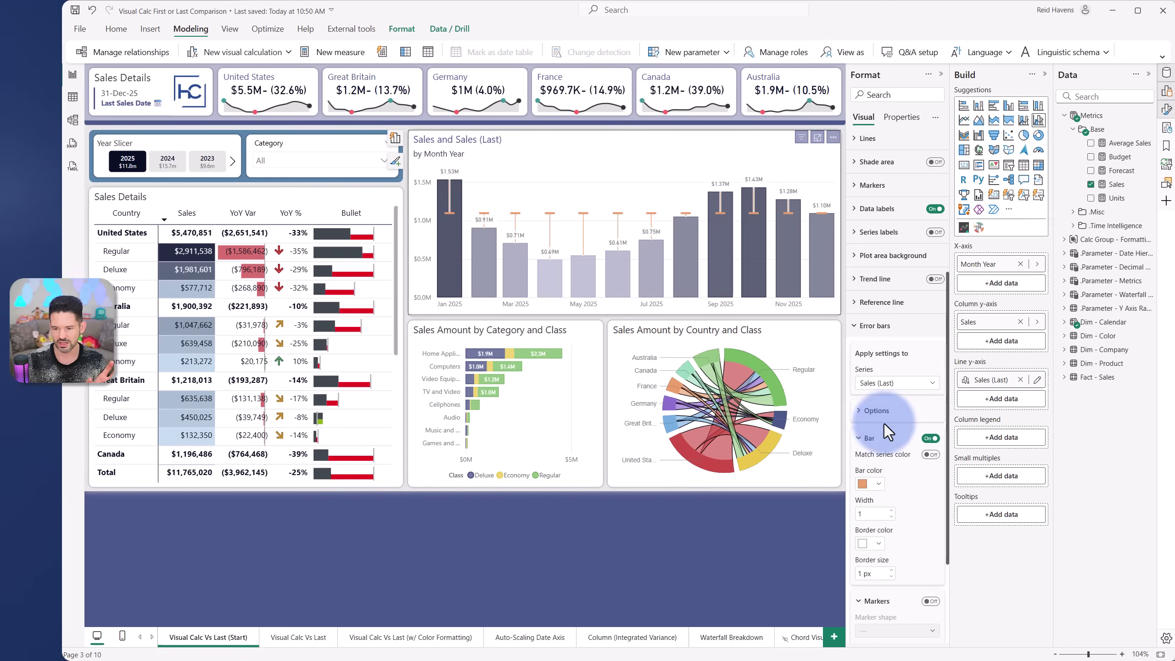
pyautogui.click(876, 438)
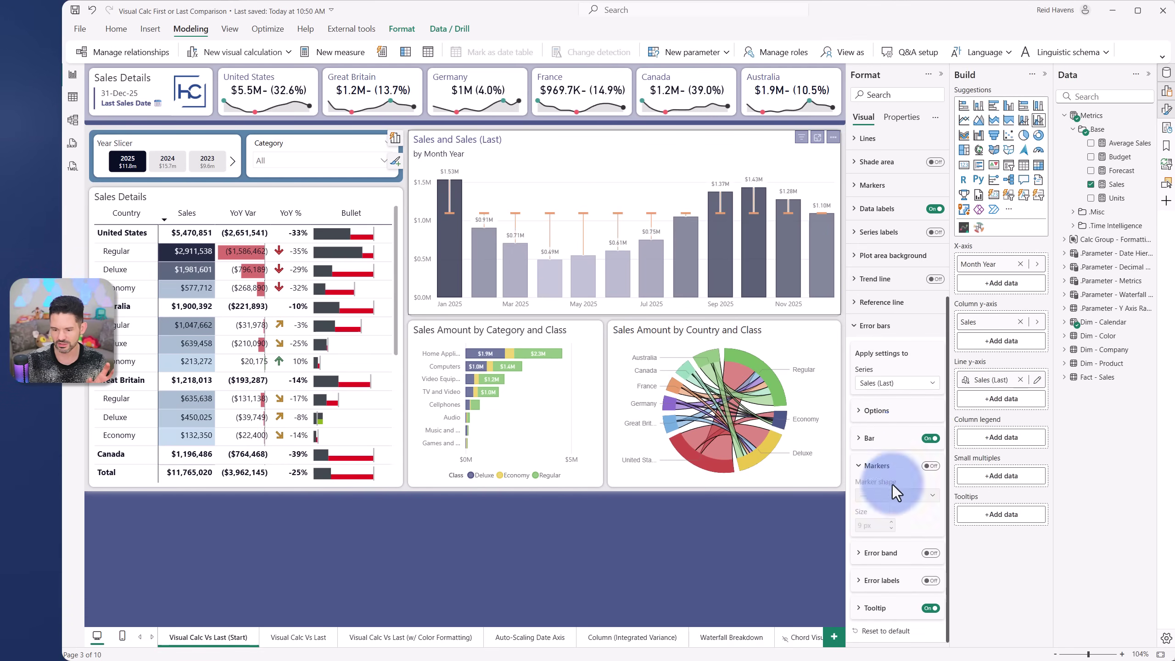
pyautogui.click(931, 609)
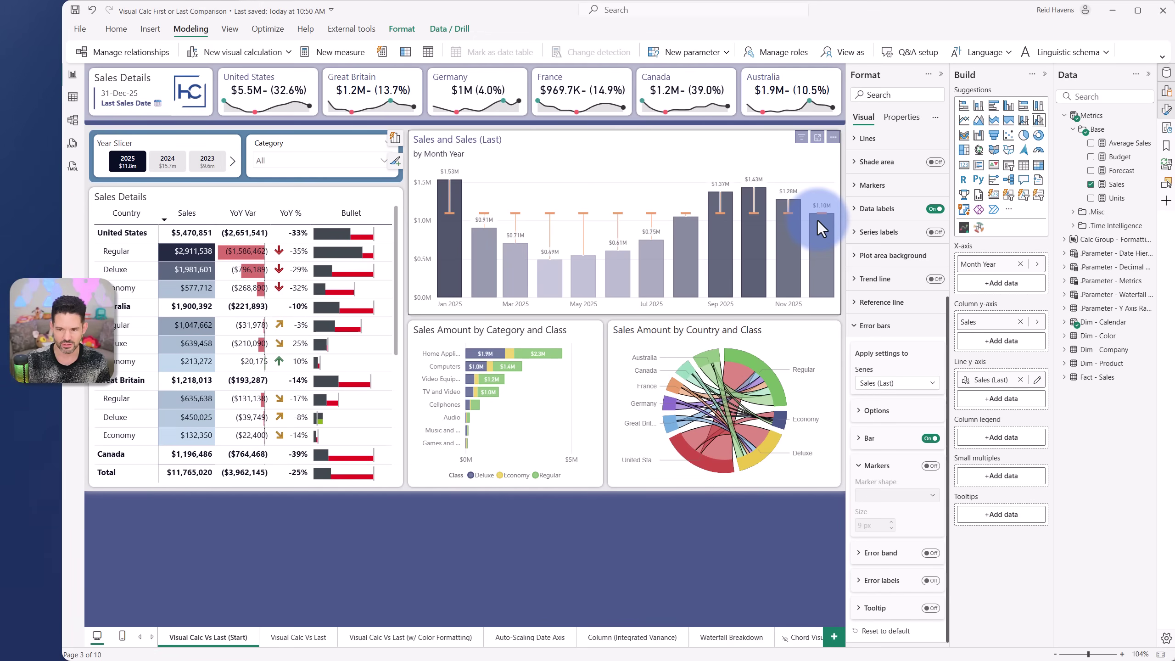
pyautogui.moveTo(817, 220)
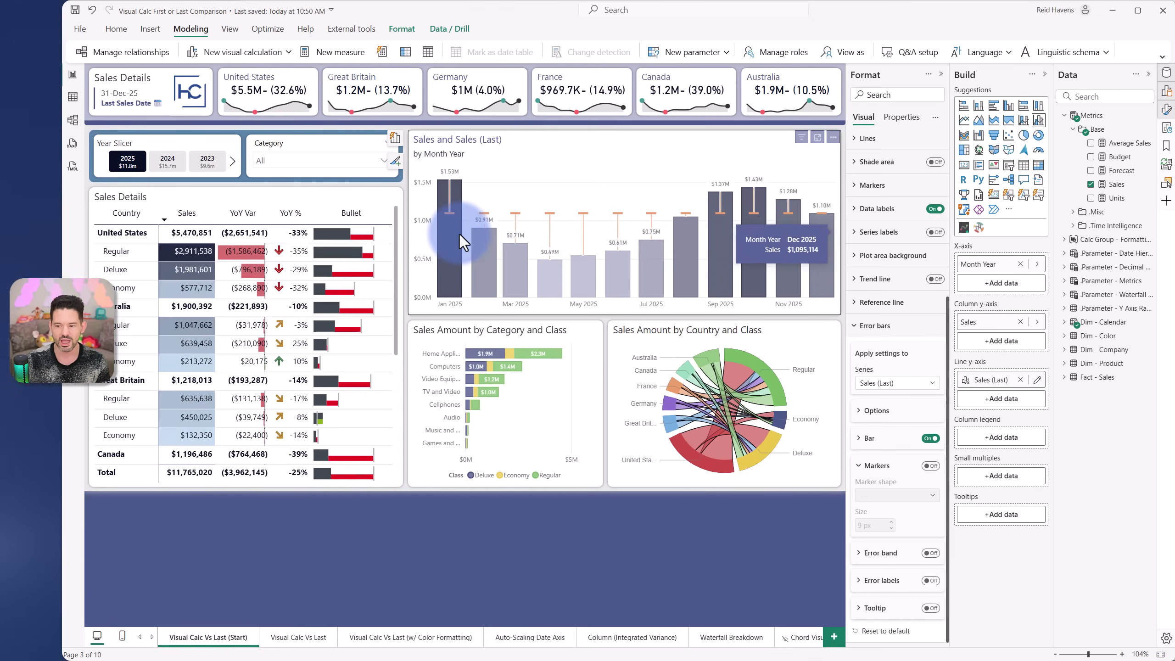
# Step: Try FIRST instead of LAST in Sales (Last), then switch the formula back to LAST
pyautogui.click(1038, 380)
pyautogui.doubleClick(255, 389)
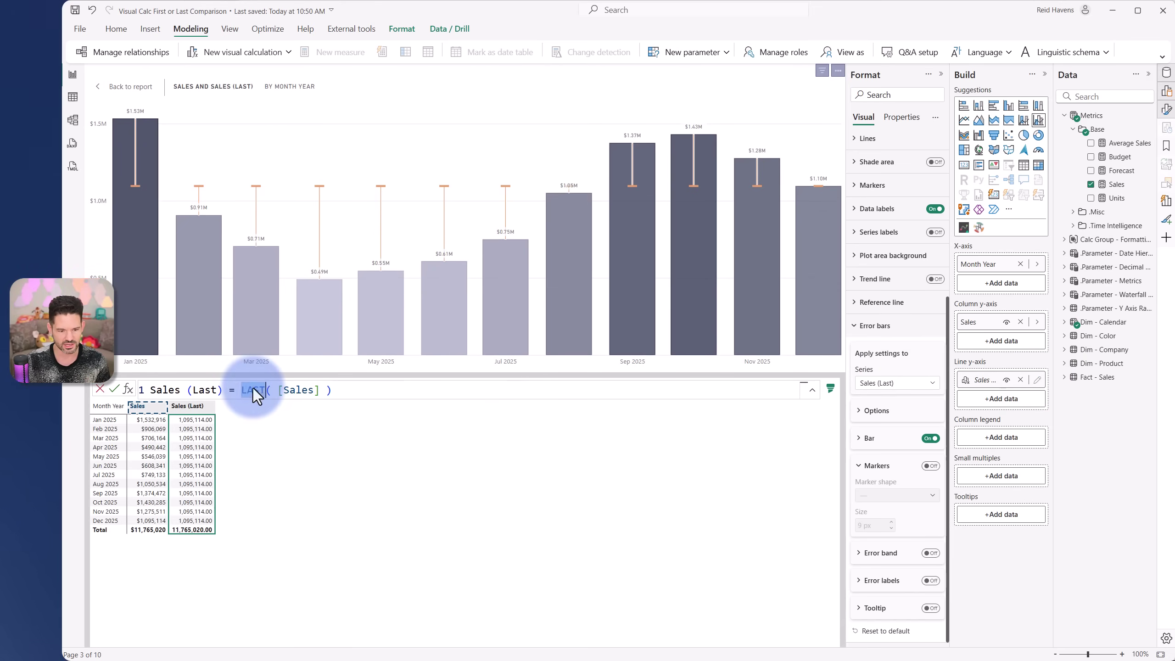
pyautogui.write('FIRST')
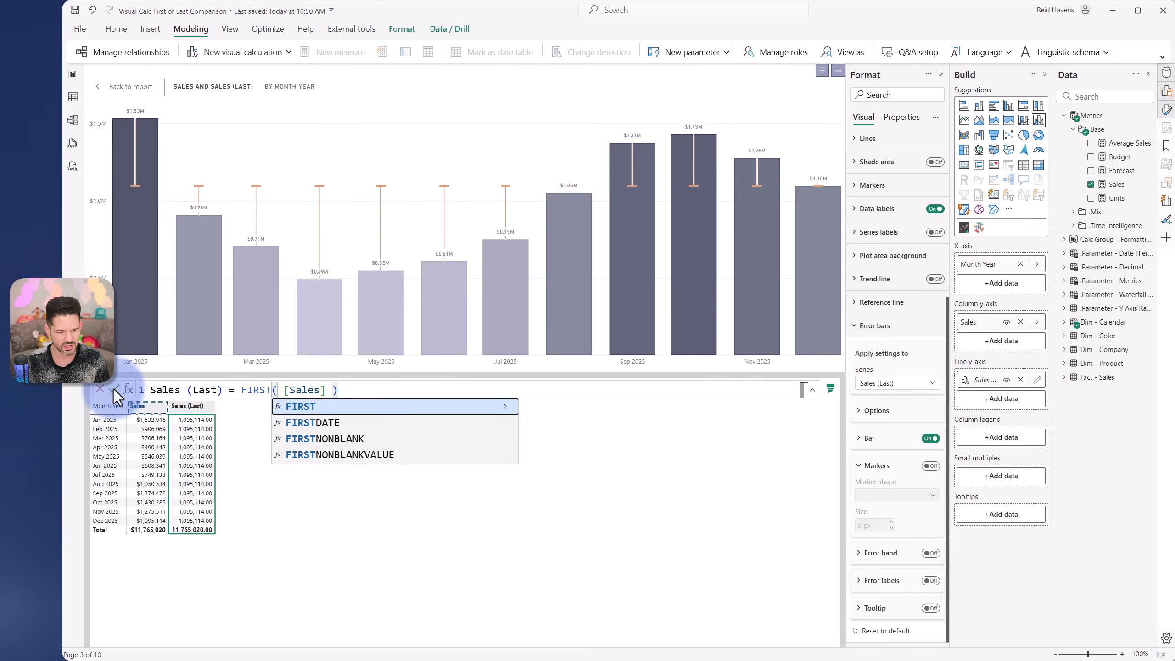
pyautogui.click(113, 390)
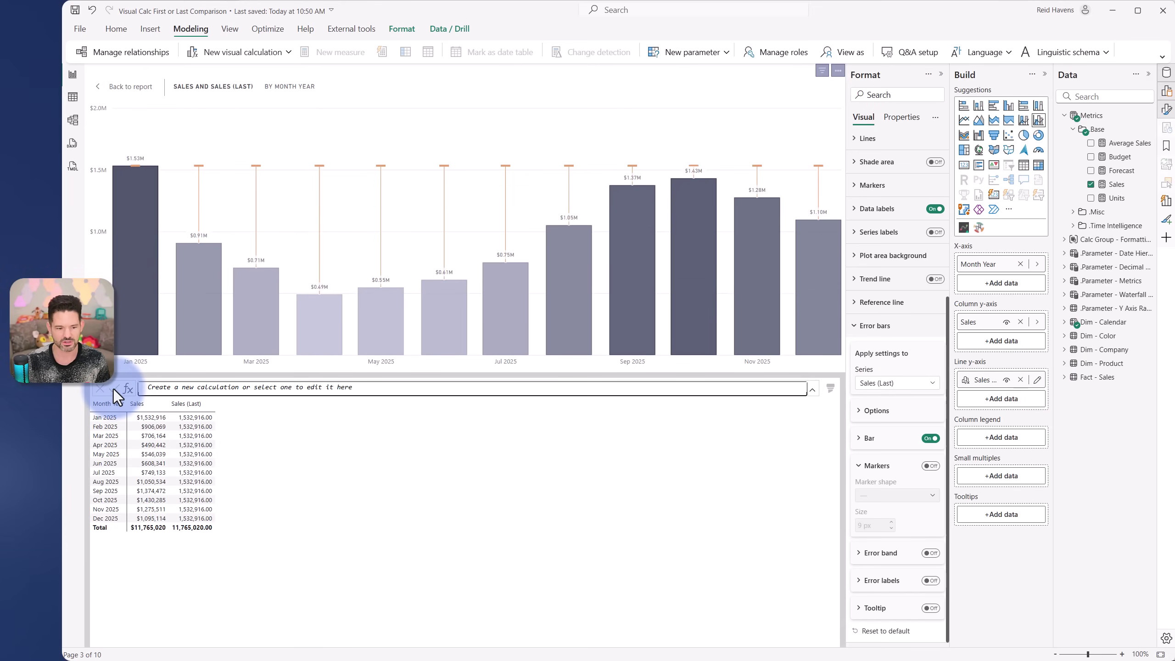
pyautogui.click(966, 382)
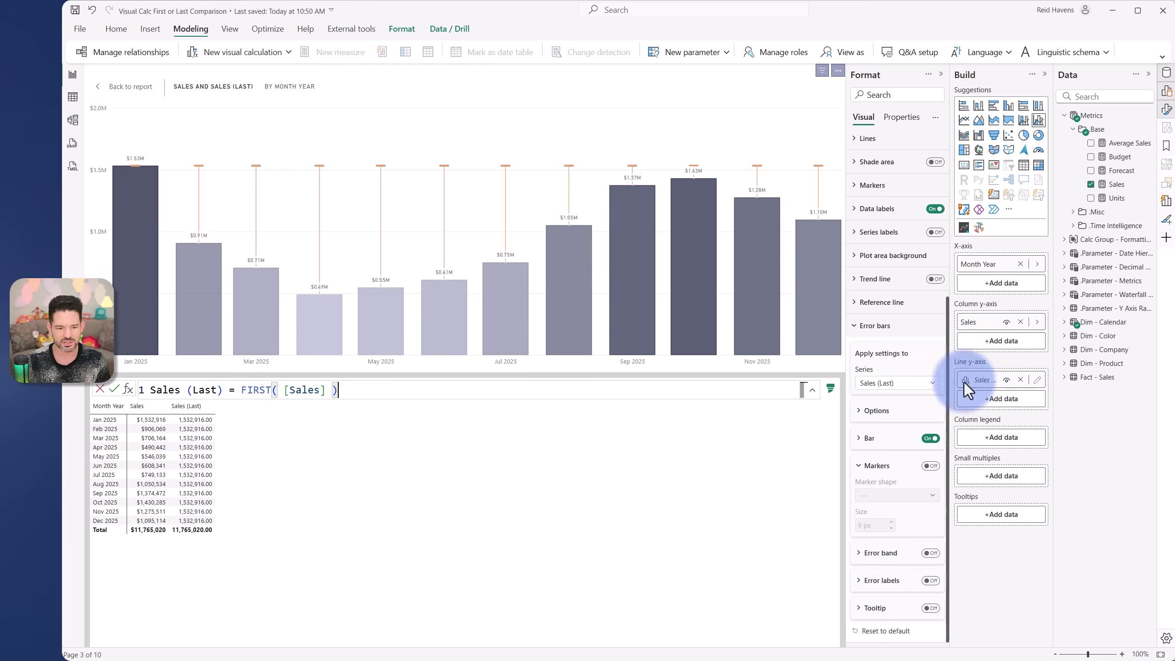
pyautogui.doubleClick(246, 389)
pyautogui.write('LAST')
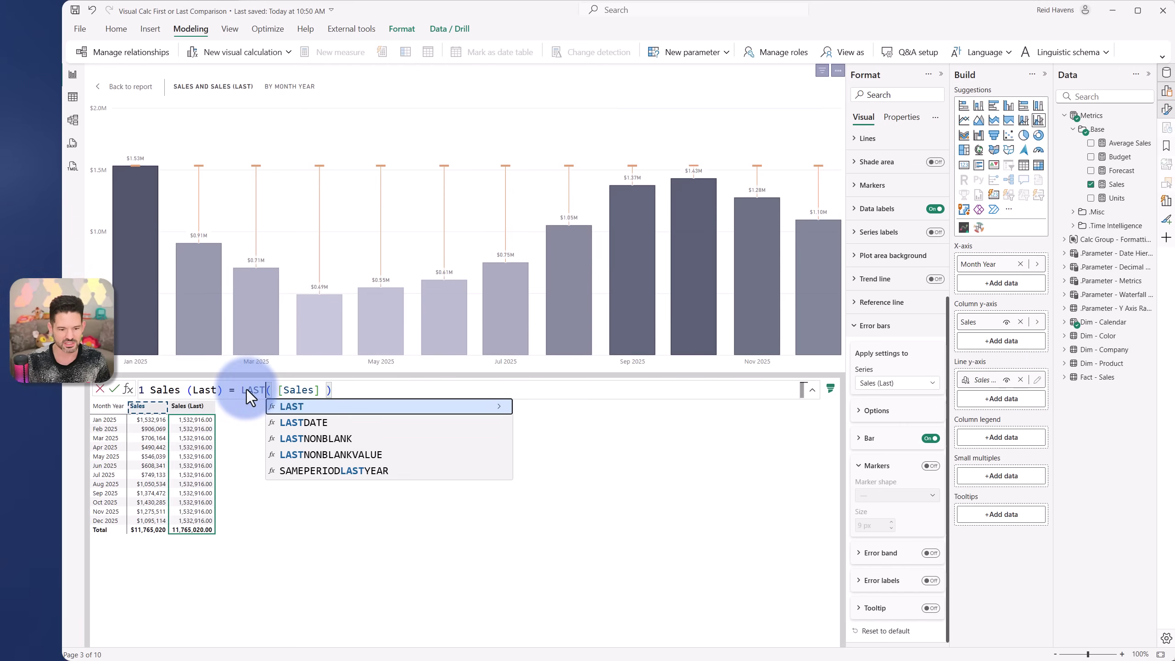
pyautogui.click(119, 386)
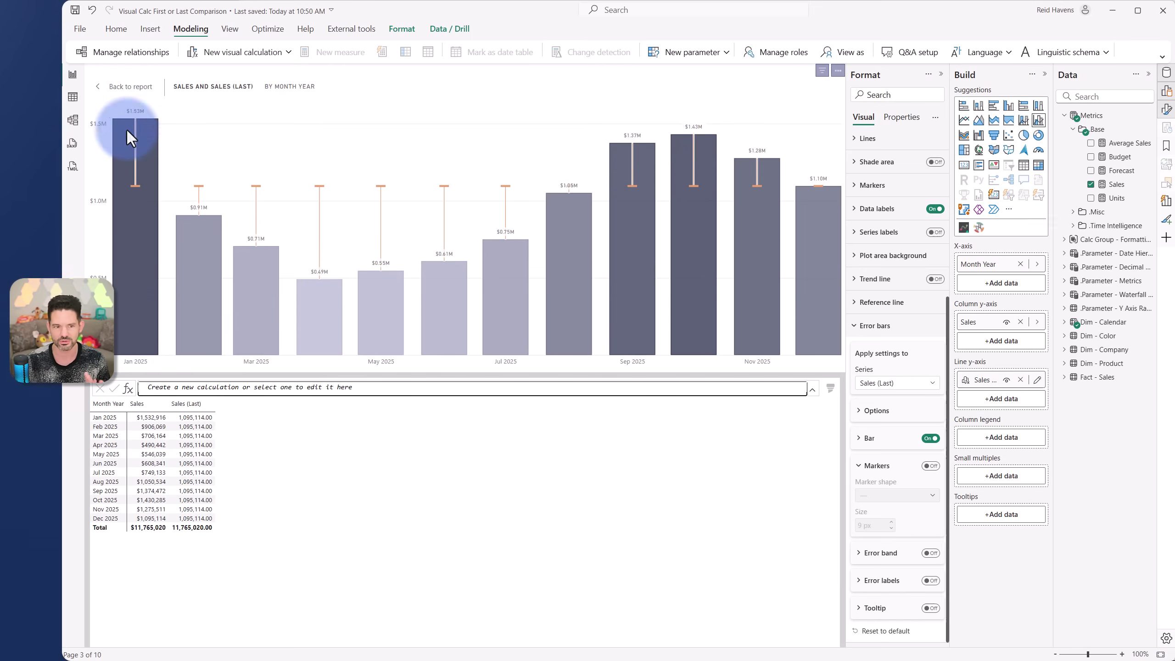
# Step: Return to the report, reopen Sales (Last) and select its whole formula
pyautogui.click(129, 87)
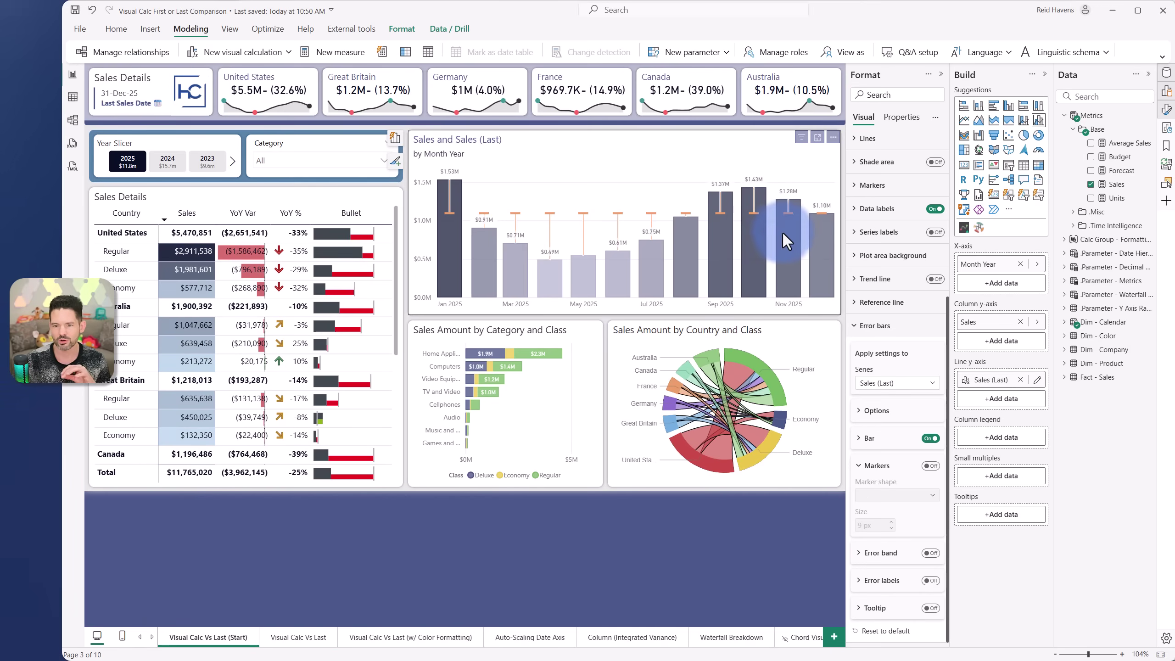
pyautogui.moveTo(784, 233)
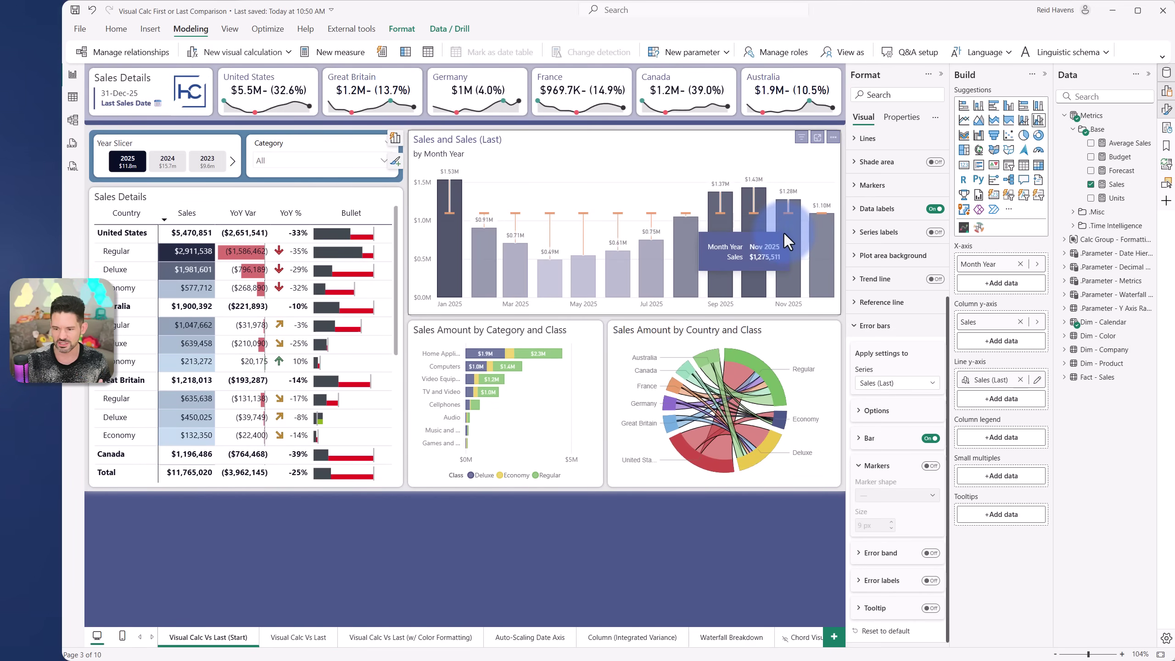
pyautogui.click(1038, 380)
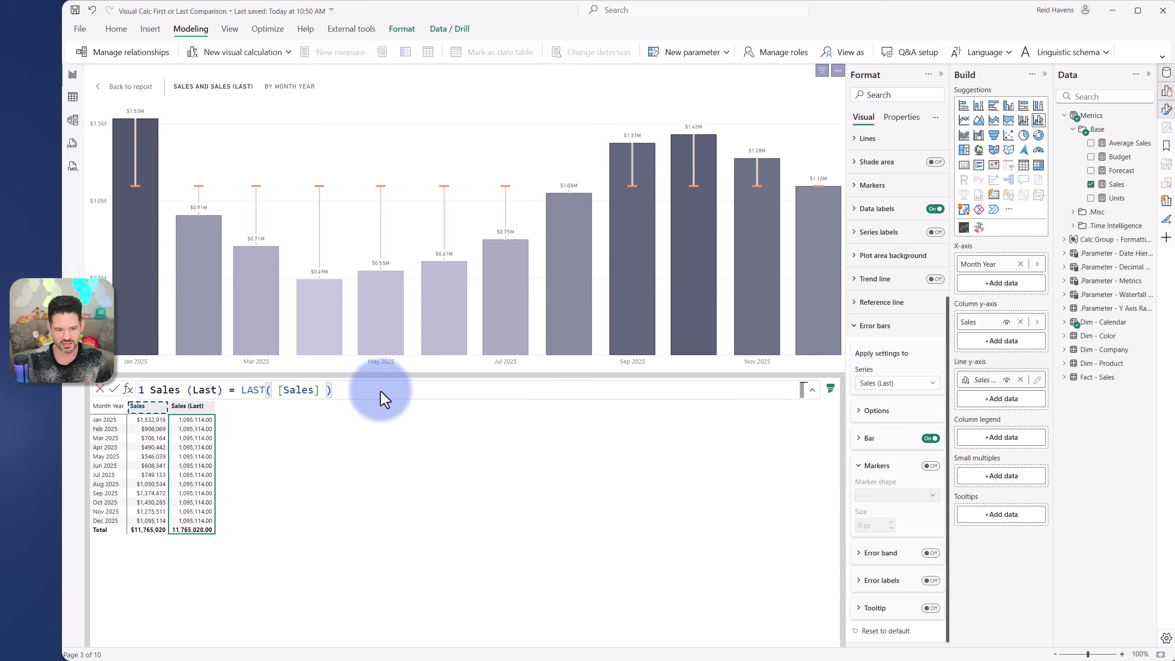
pyautogui.tripleClick(381, 391)
pyautogui.hotkey('ctrl', 'c')
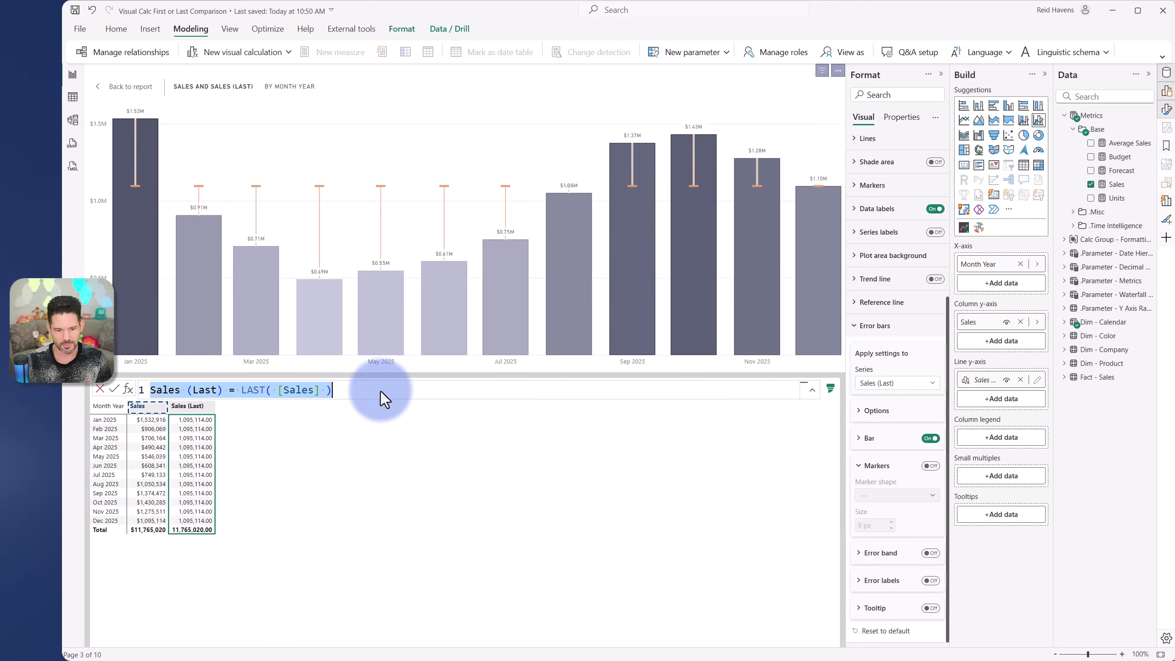
# Step: Cancel the formula edit and try adding a field to the chart's tooltips
pyautogui.click(101, 388)
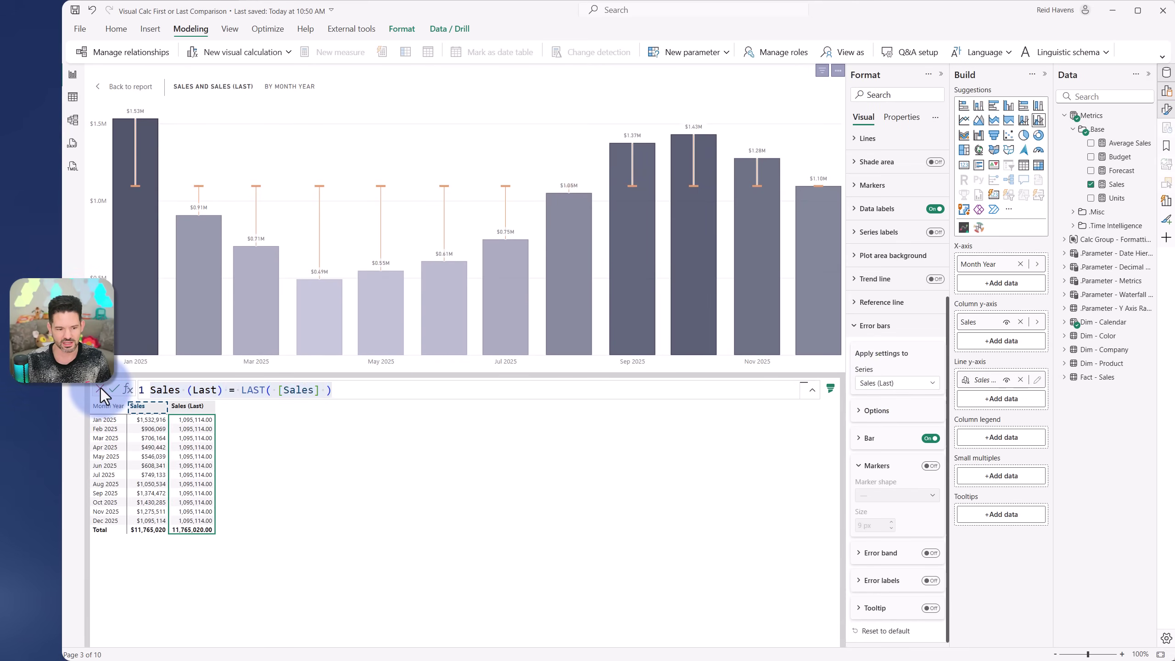
pyautogui.click(987, 515)
pyautogui.click(1092, 428)
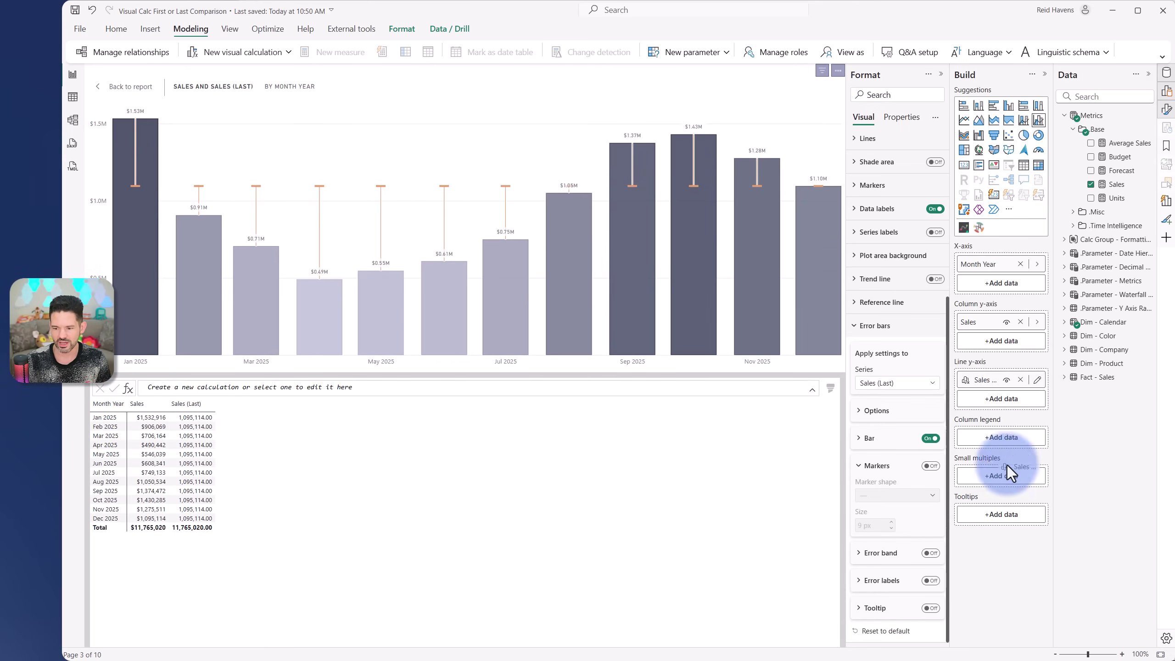
pyautogui.moveTo(975, 503); pyautogui.dragTo(986, 383)
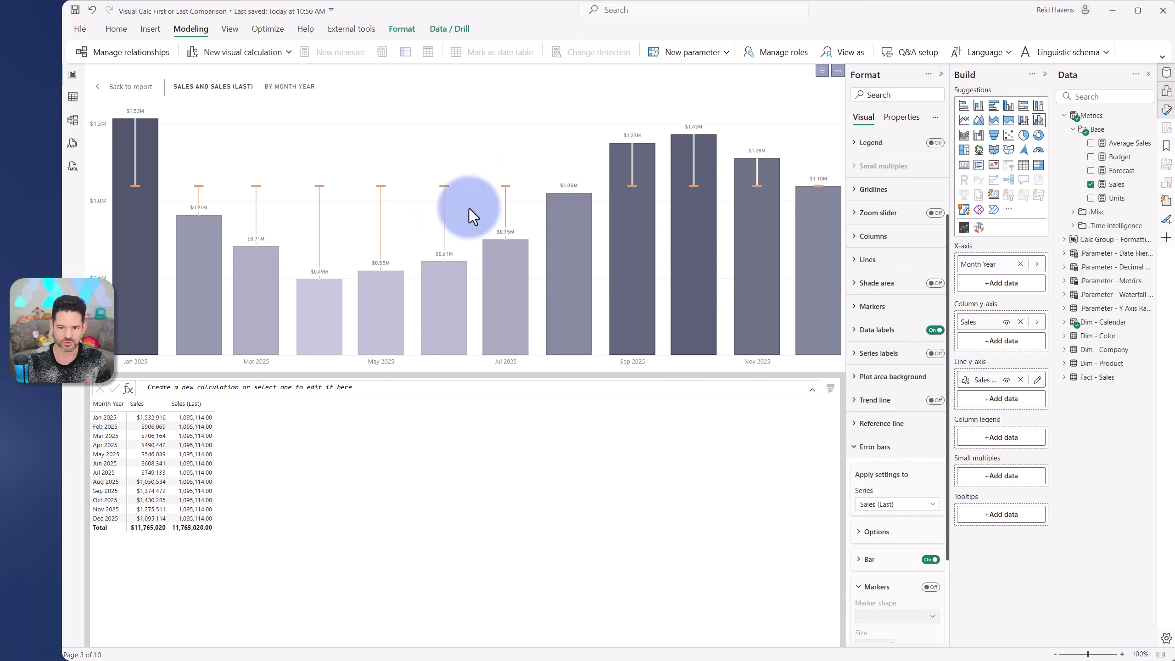
pyautogui.click(121, 88)
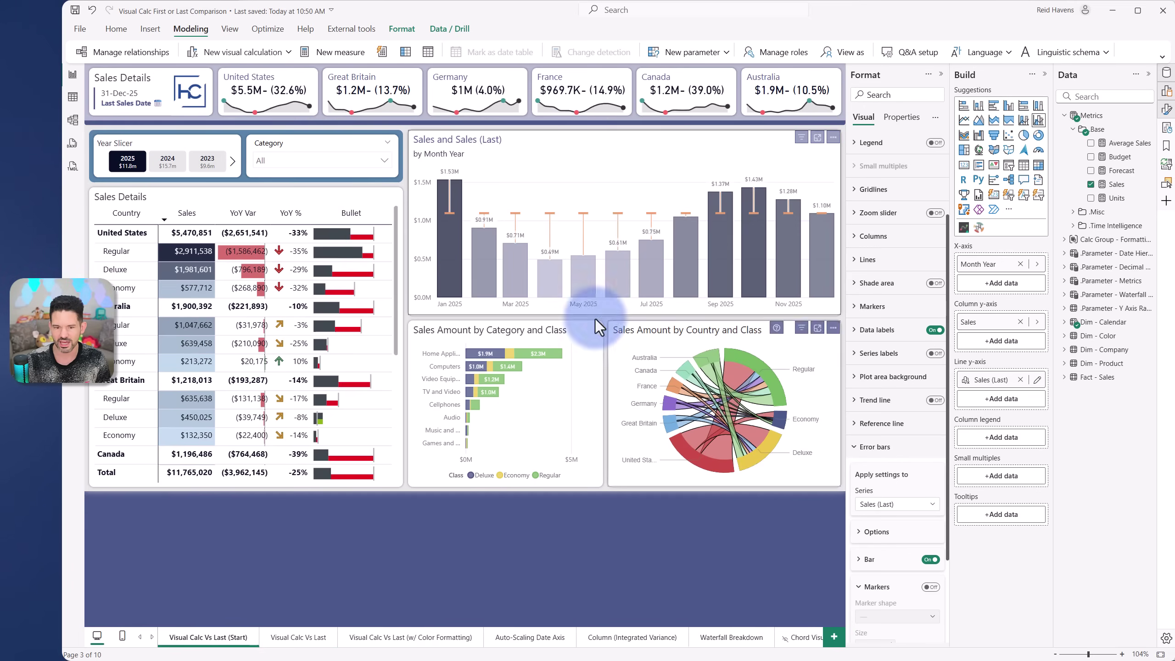
# Step: Add a tooltip visual calculation with the pasted LAST( [Sales] ) formula, creating Sales (Last)1
pyautogui.click(1010, 519)
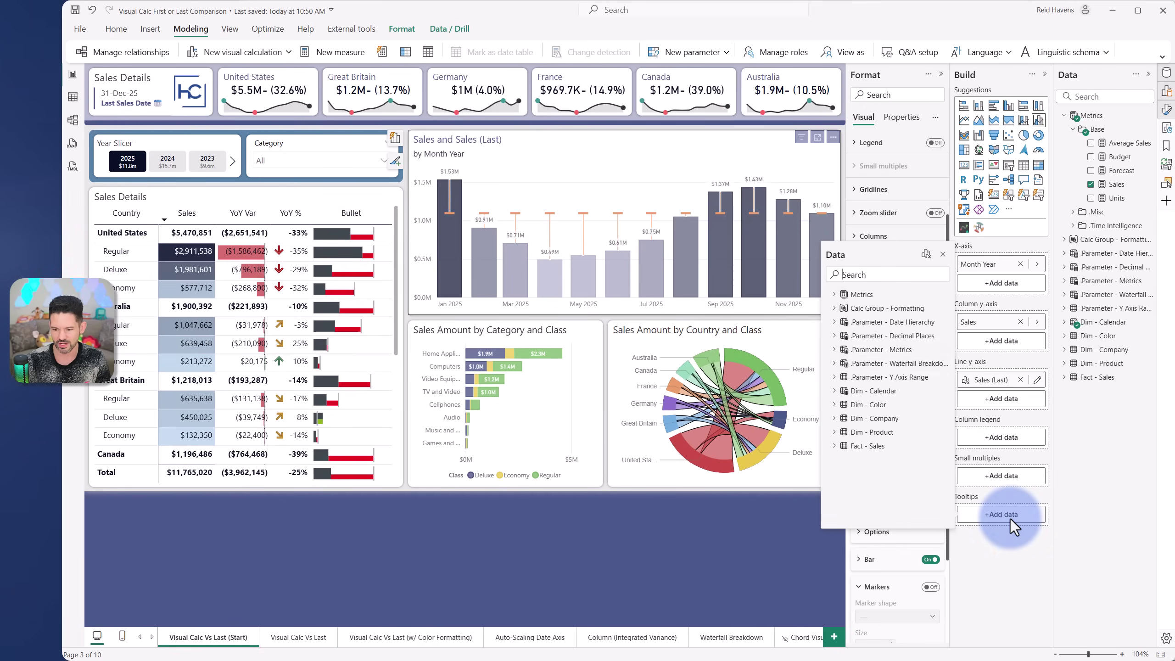
pyautogui.click(925, 254)
pyautogui.hotkey('ctrl', 'v')
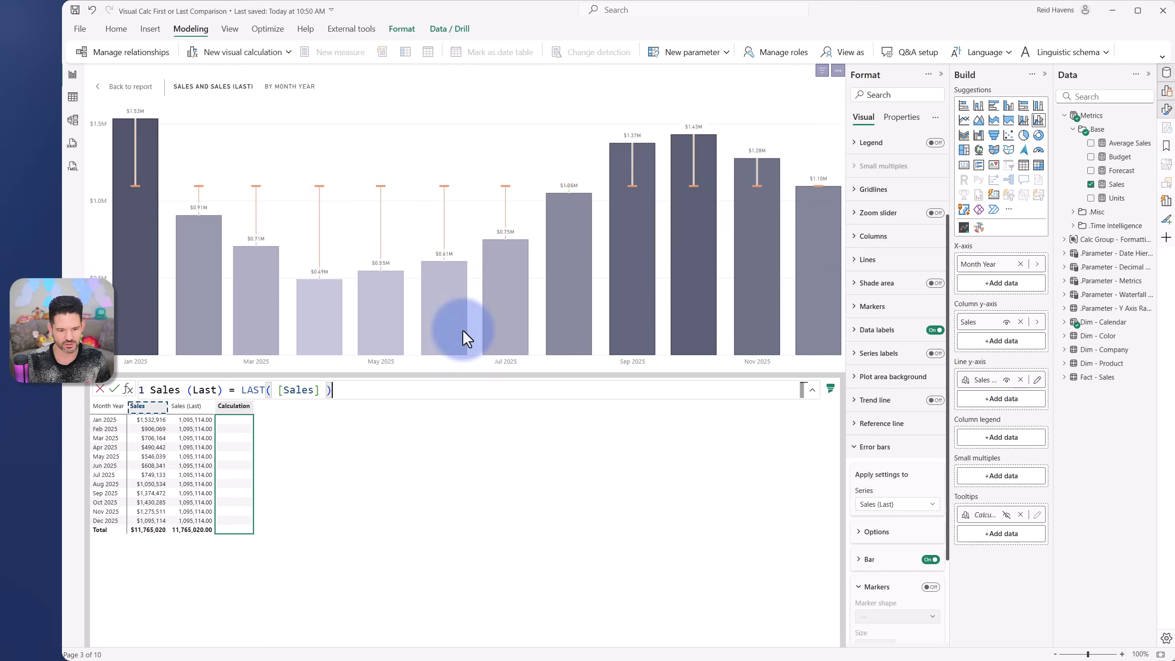
pyautogui.click(115, 389)
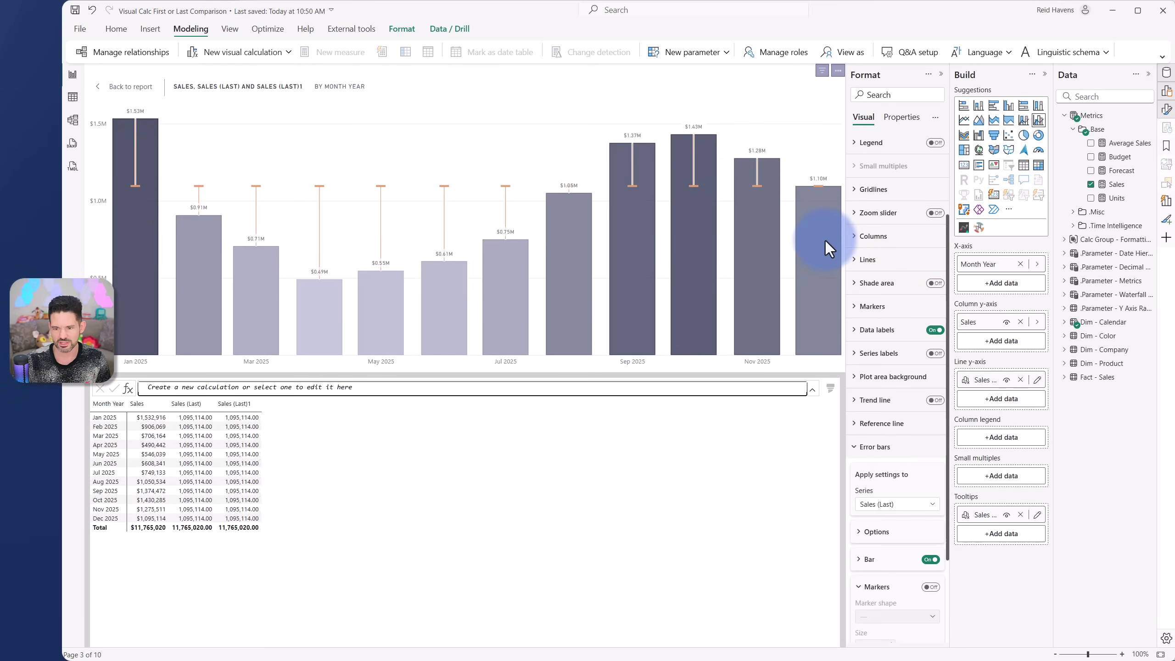
pyautogui.moveTo(826, 240)
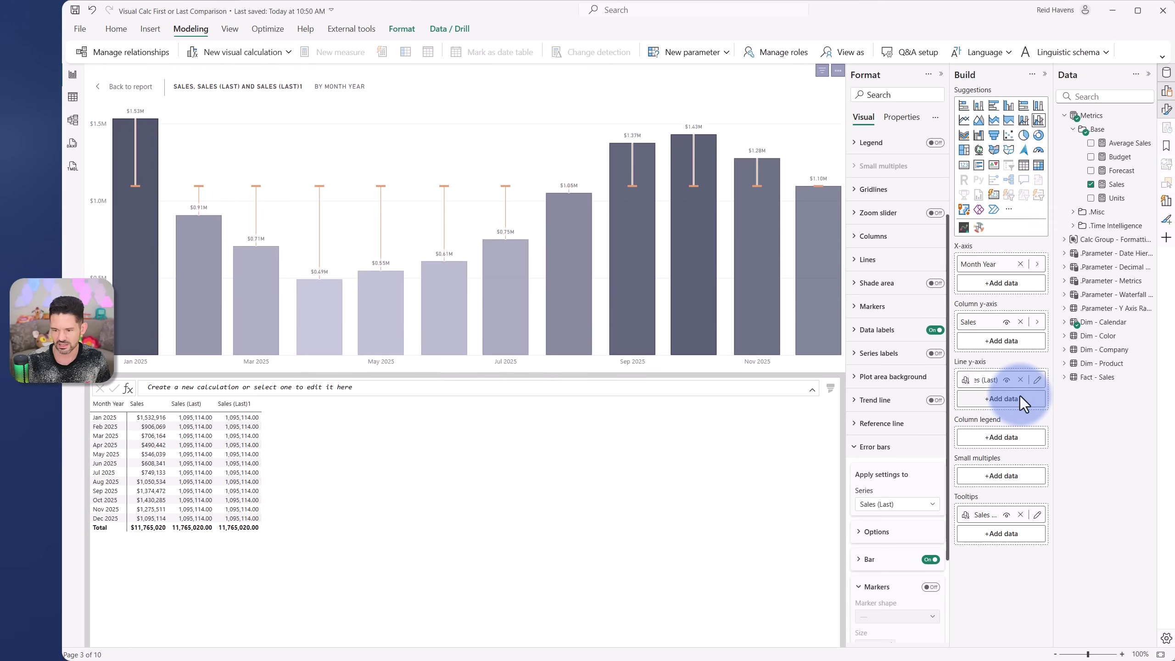
# Step: Rename the line calculation to Sales (Last - Line) and Sales (Last)1 to Sales (Last)
pyautogui.hotkey('ctrl', 'shift', 'Left')
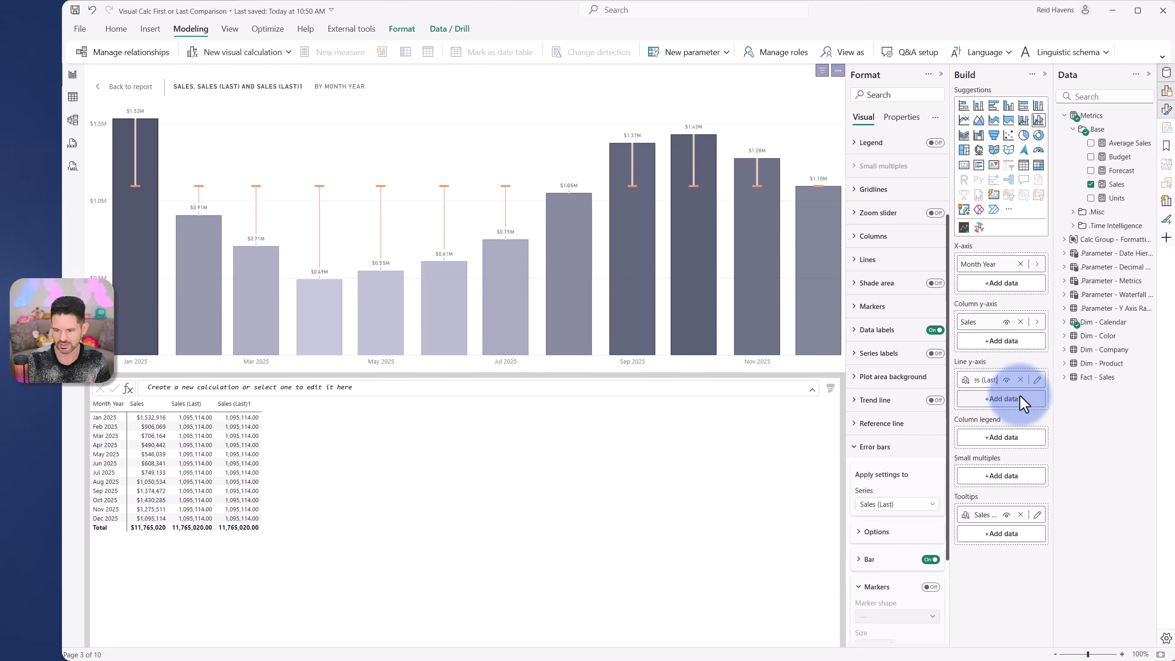
pyautogui.write('Last - Line')
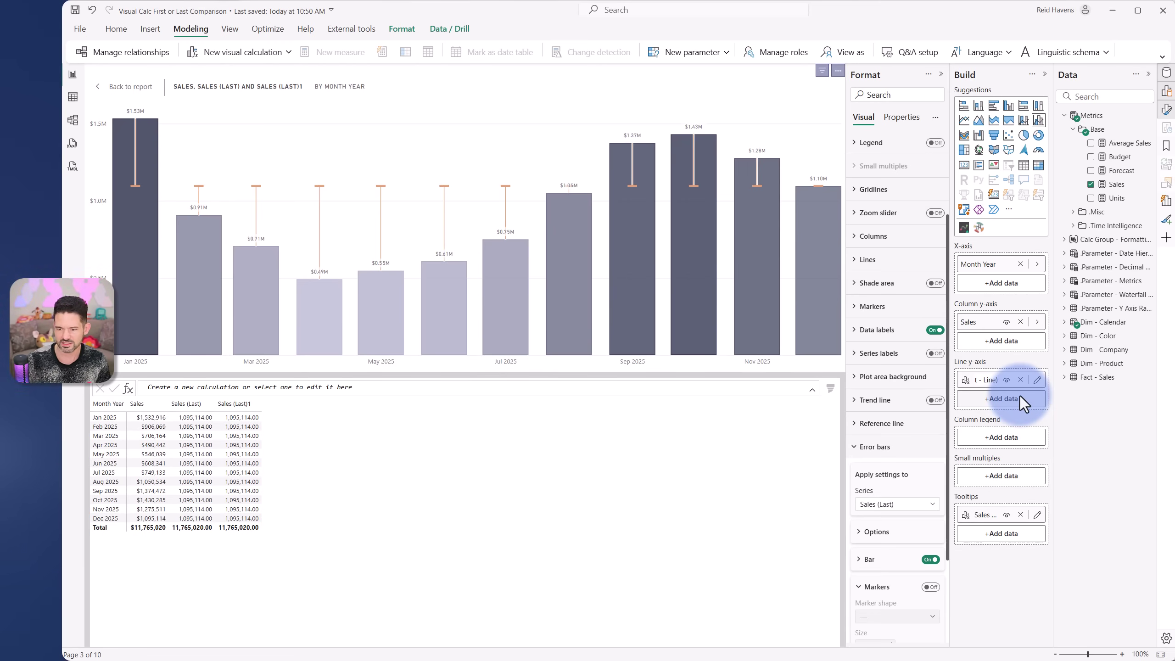
pyautogui.press('Return')
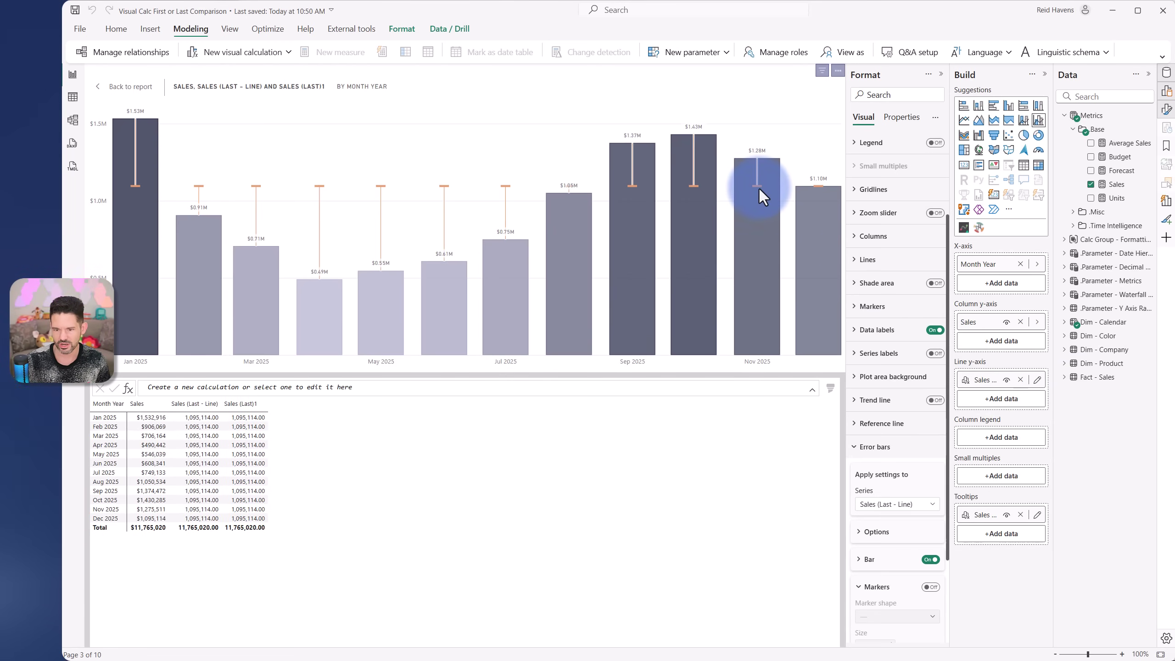
pyautogui.moveTo(759, 189)
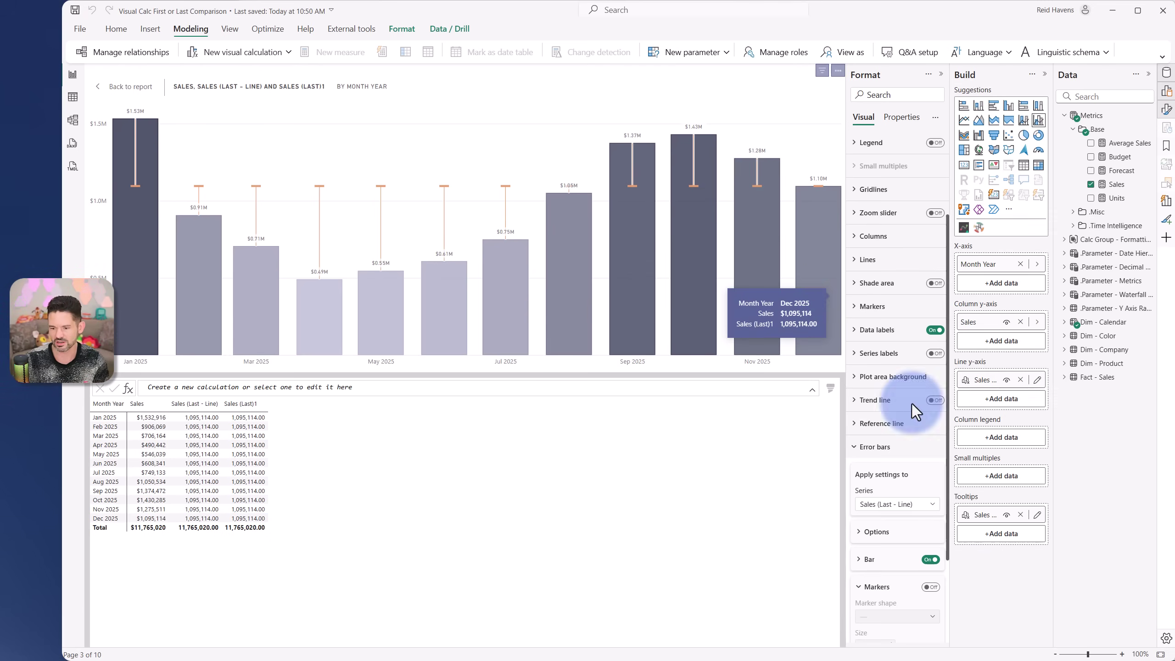
pyautogui.doubleClick(990, 514)
pyautogui.press('BackSpace')
pyautogui.press('Return')
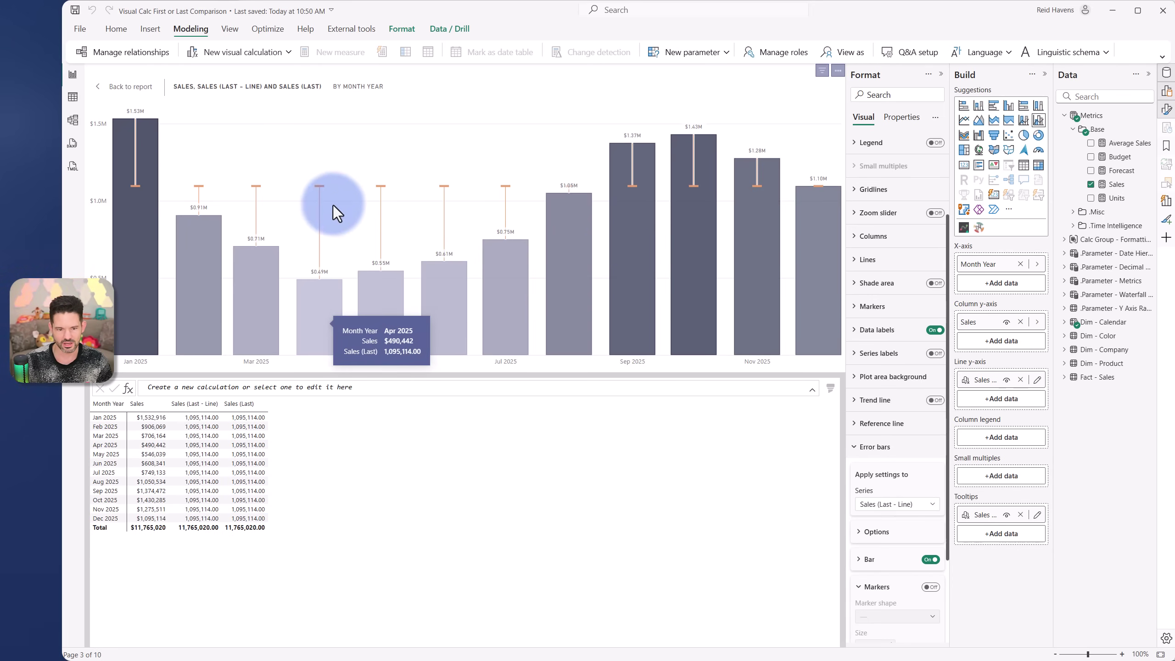
# Step: Correct 'Market' to 'Marker' so the calculation is named Sales (Last - Marker)
pyautogui.moveTo(311, 202)
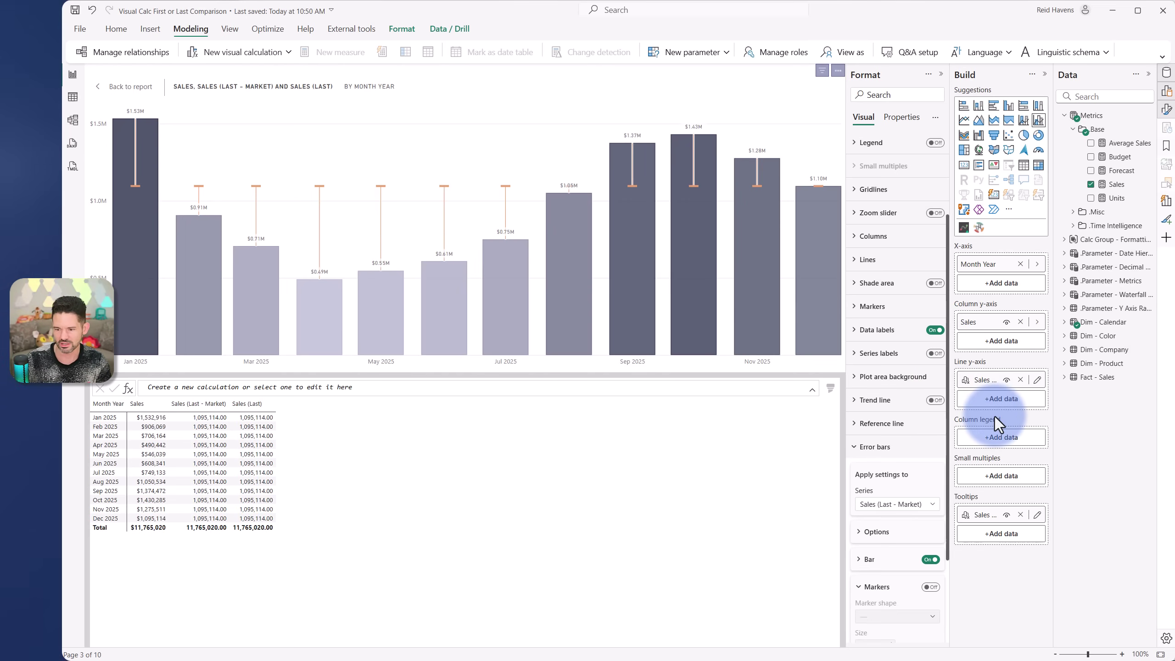
pyautogui.click(1042, 380)
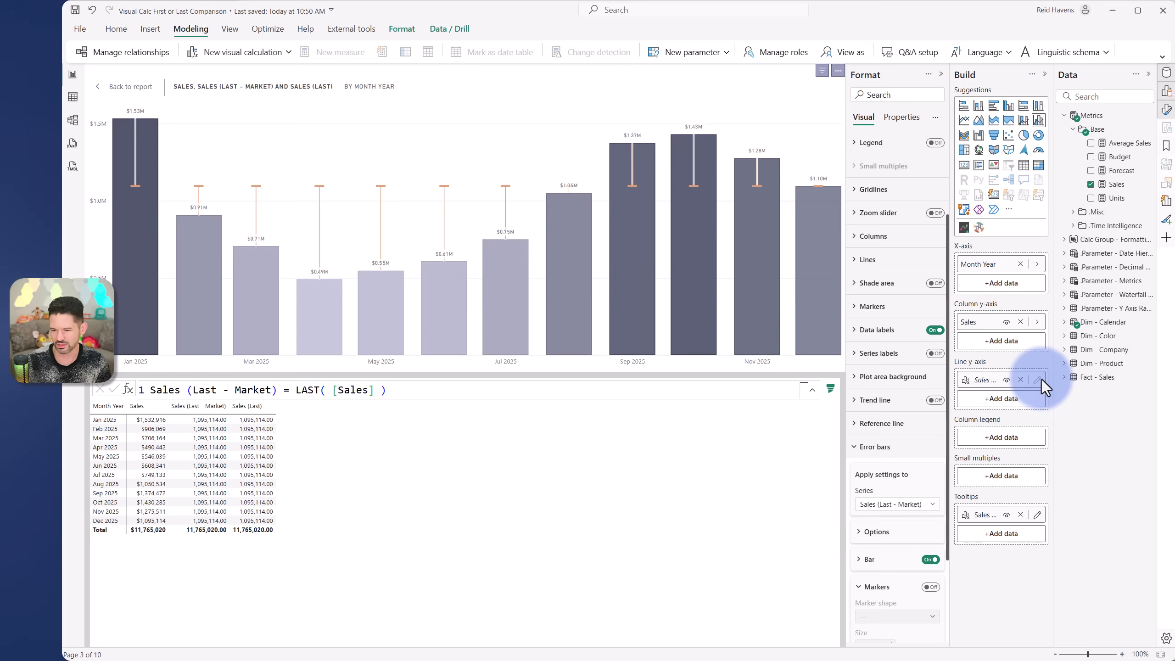
pyautogui.doubleClick(276, 391)
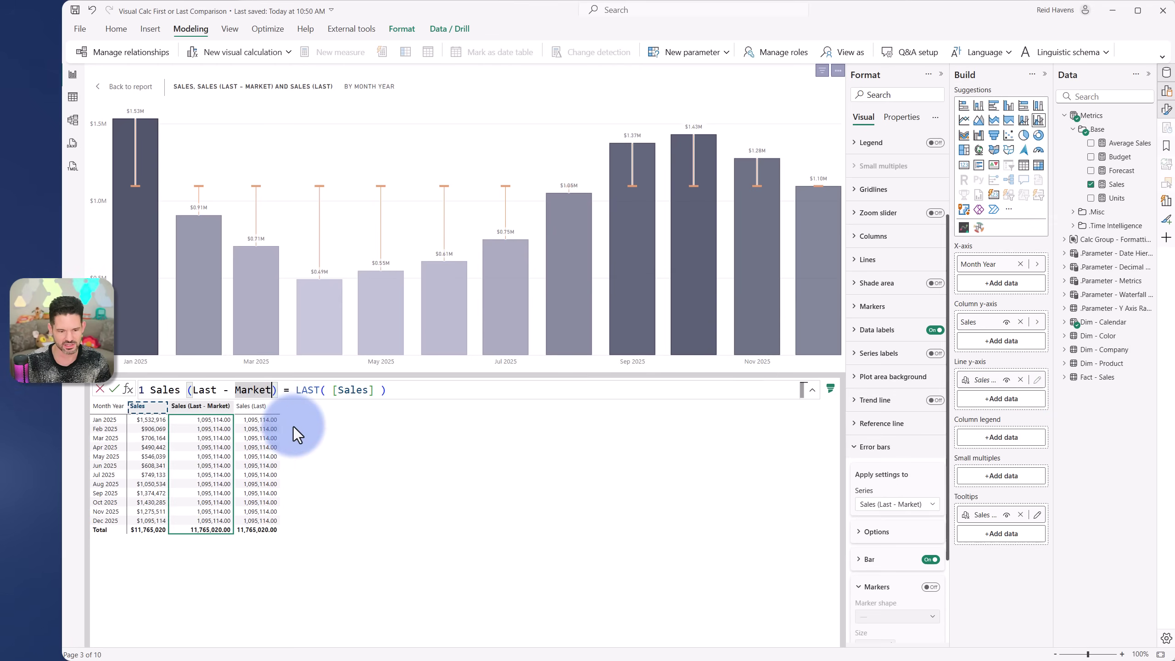
pyautogui.write('Marker')
pyautogui.press('Return')
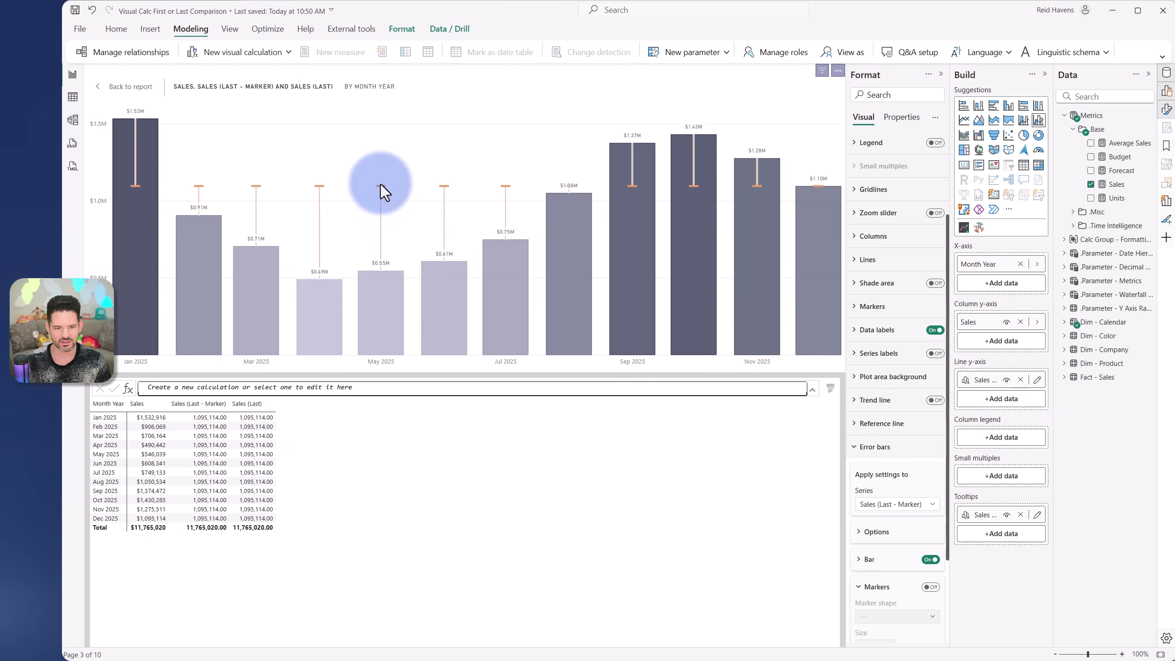
pyautogui.moveTo(391, 309)
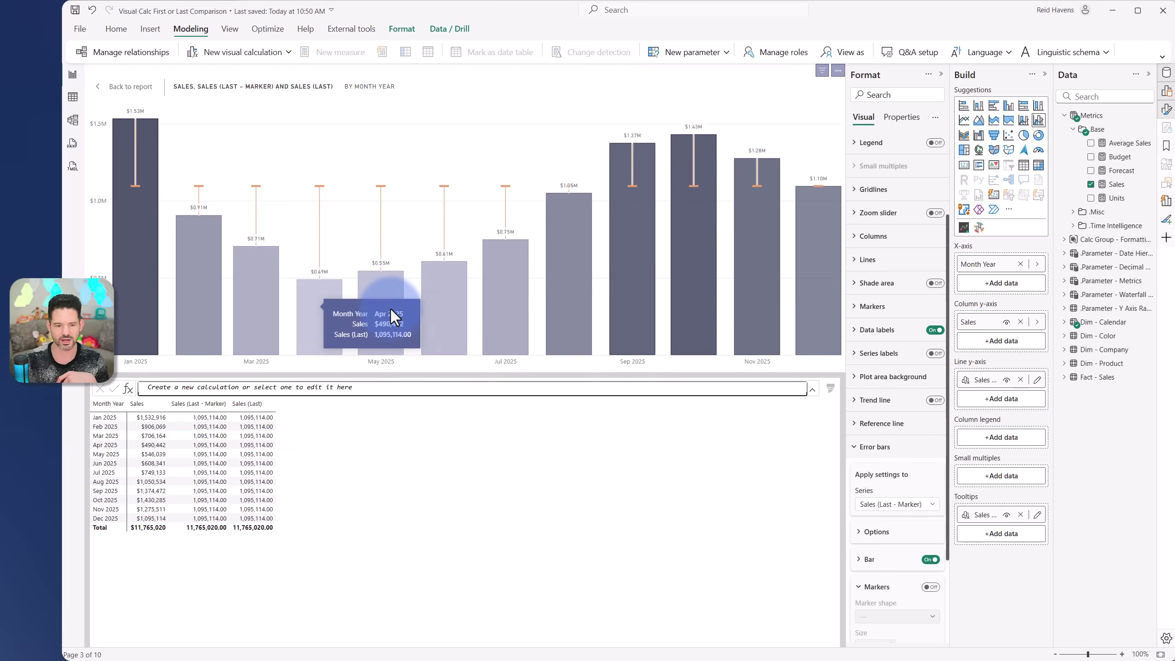
pyautogui.moveTo(283, 304)
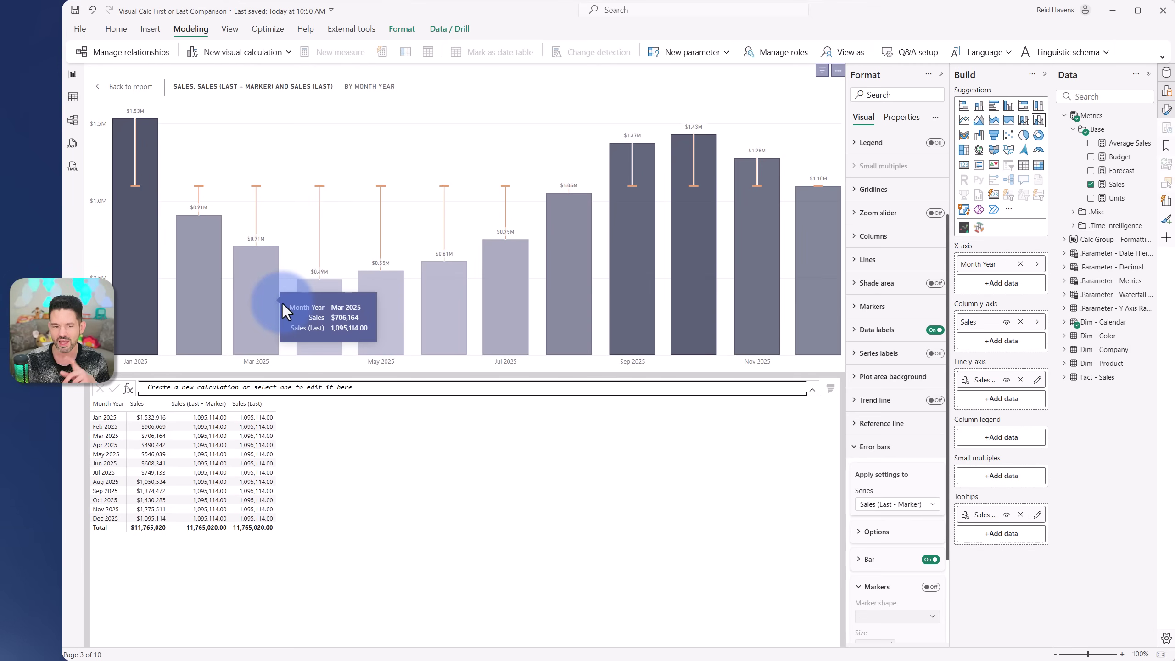
pyautogui.click(980, 533)
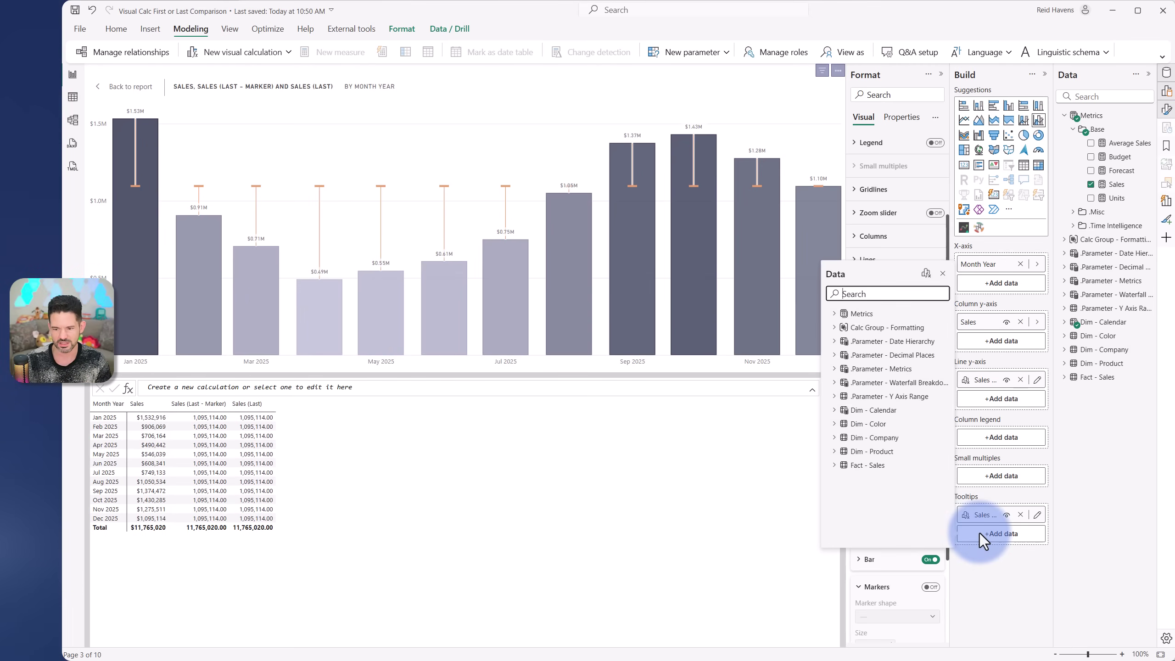
# Step: Add a tooltip visual calculation Sales (Last Var) = [Sales] - [Sales (Last)]
pyautogui.click(926, 273)
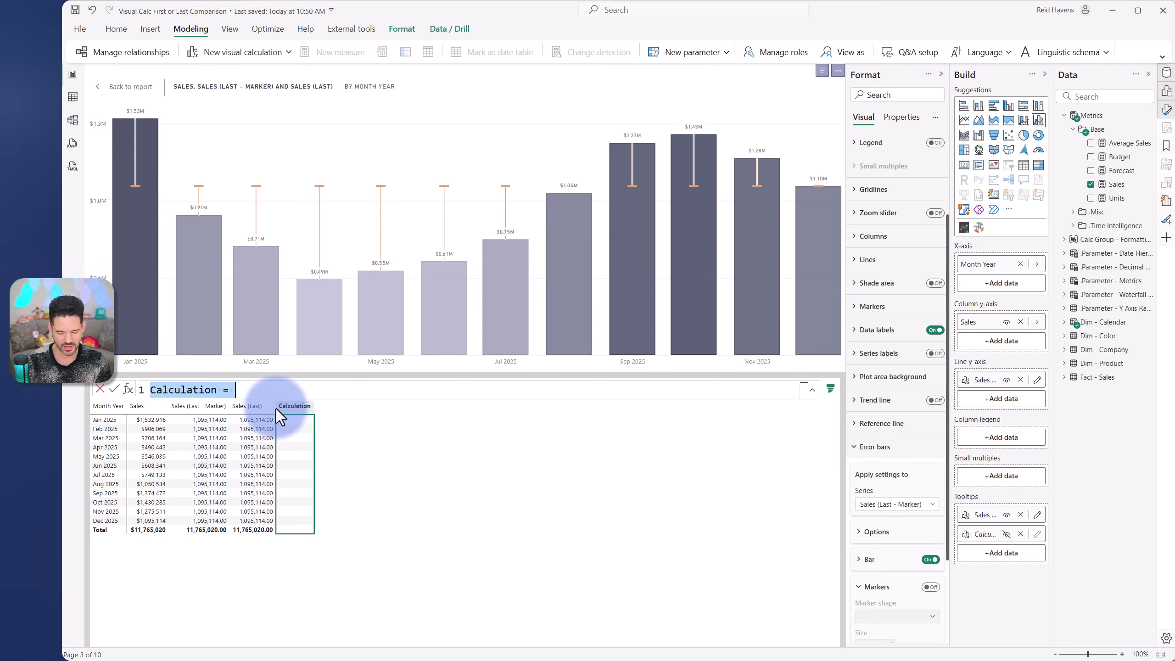
pyautogui.write('Sales Last')
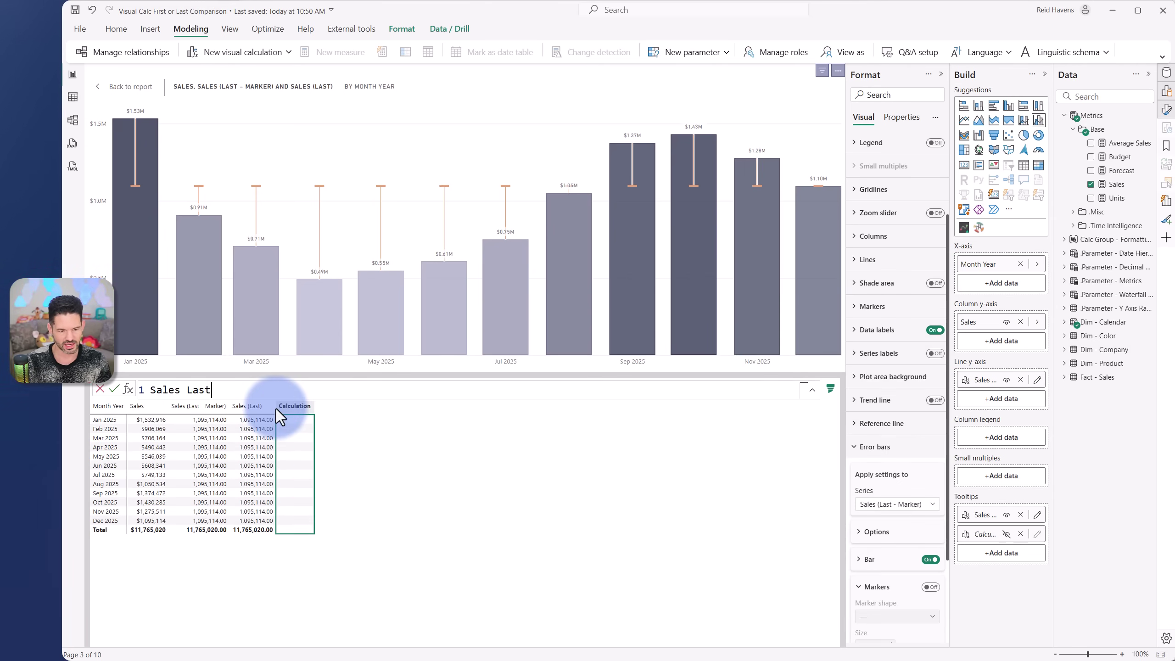
pyautogui.hotkey('ctrl', 'shift', 'Left')
pyautogui.write('(La')
pyautogui.press('Right')
pyautogui.write('Va')
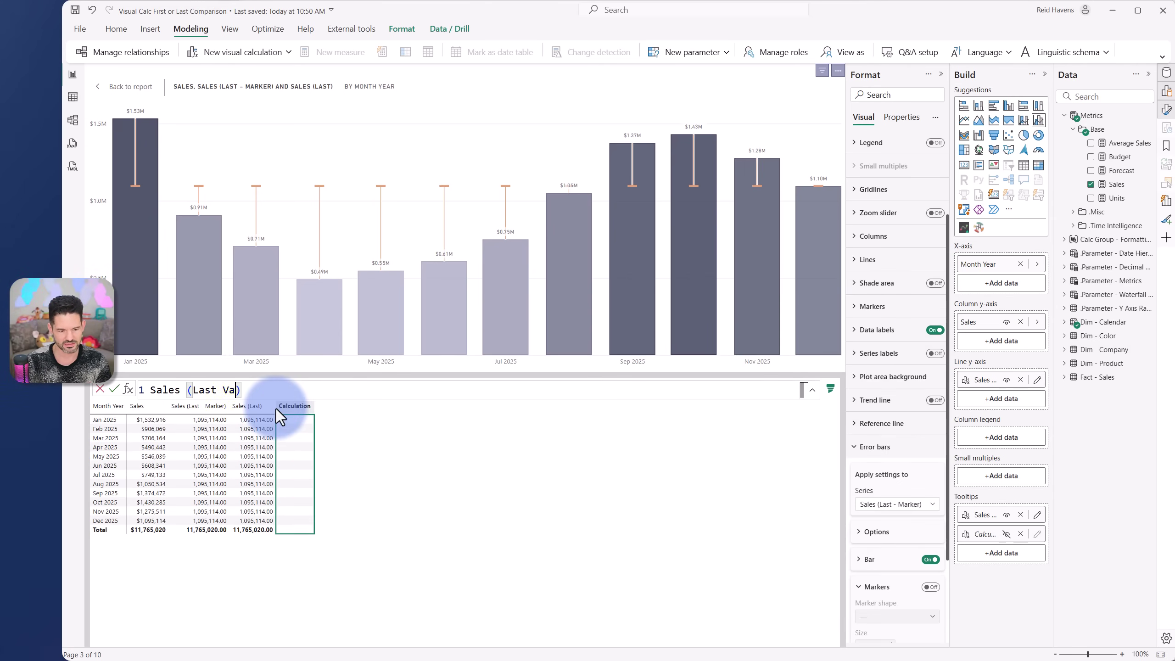
pyautogui.write('r) = sal')
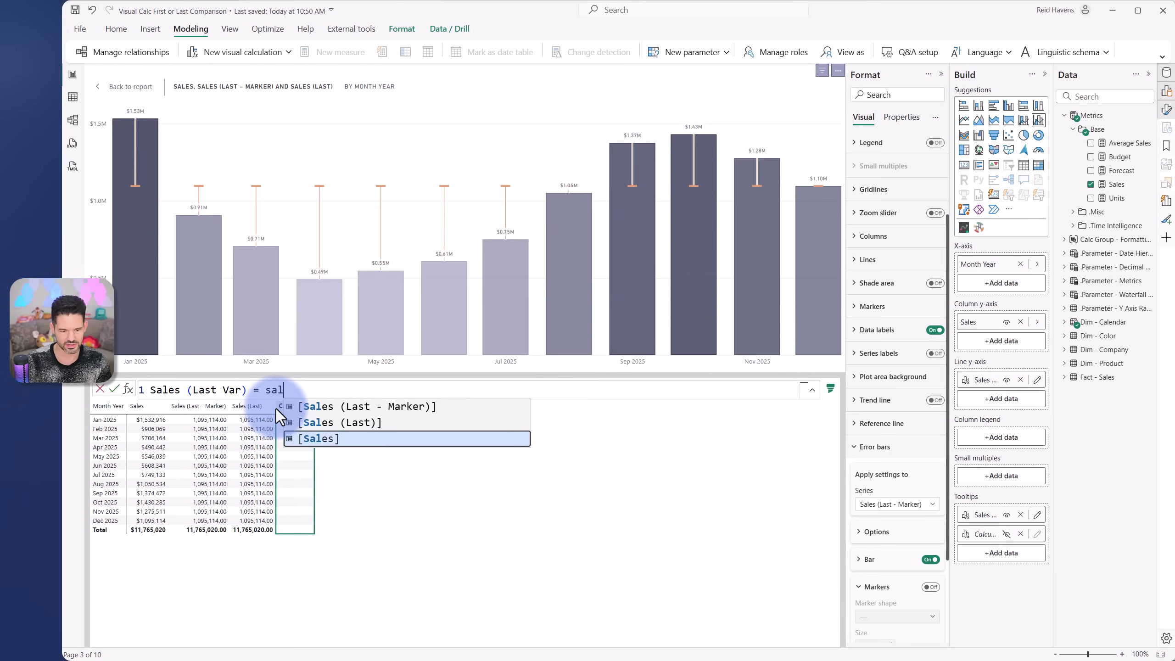
pyautogui.write('es')
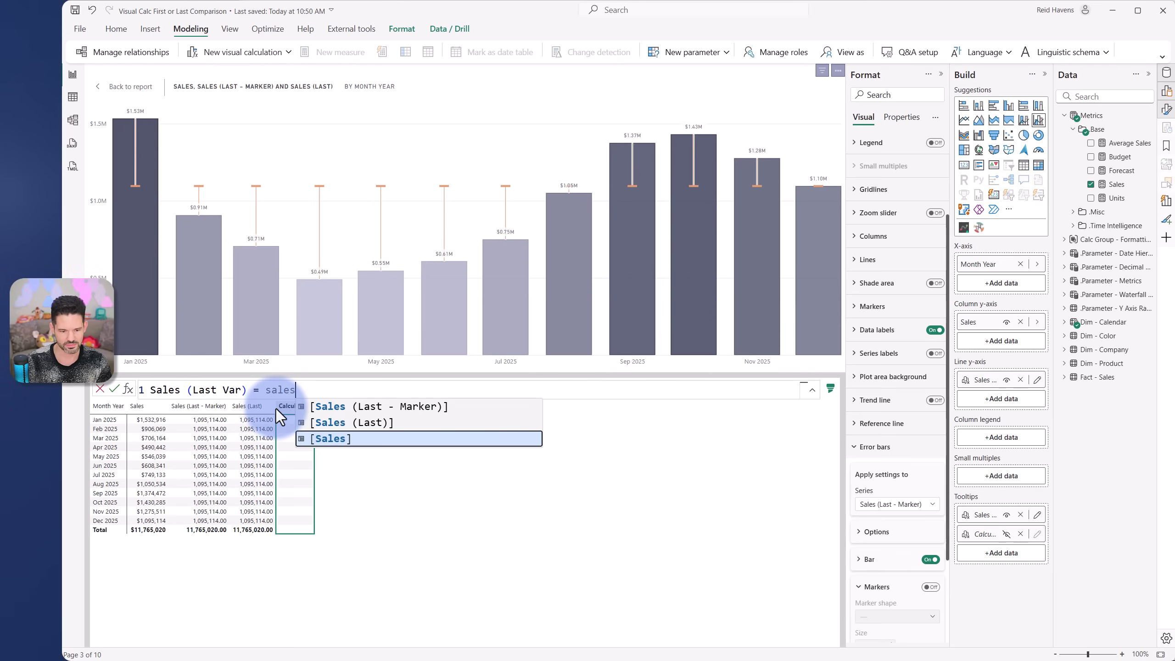
pyautogui.press('Tab')
pyautogui.write('- last')
pyautogui.press('Up')
pyautogui.press('Tab')
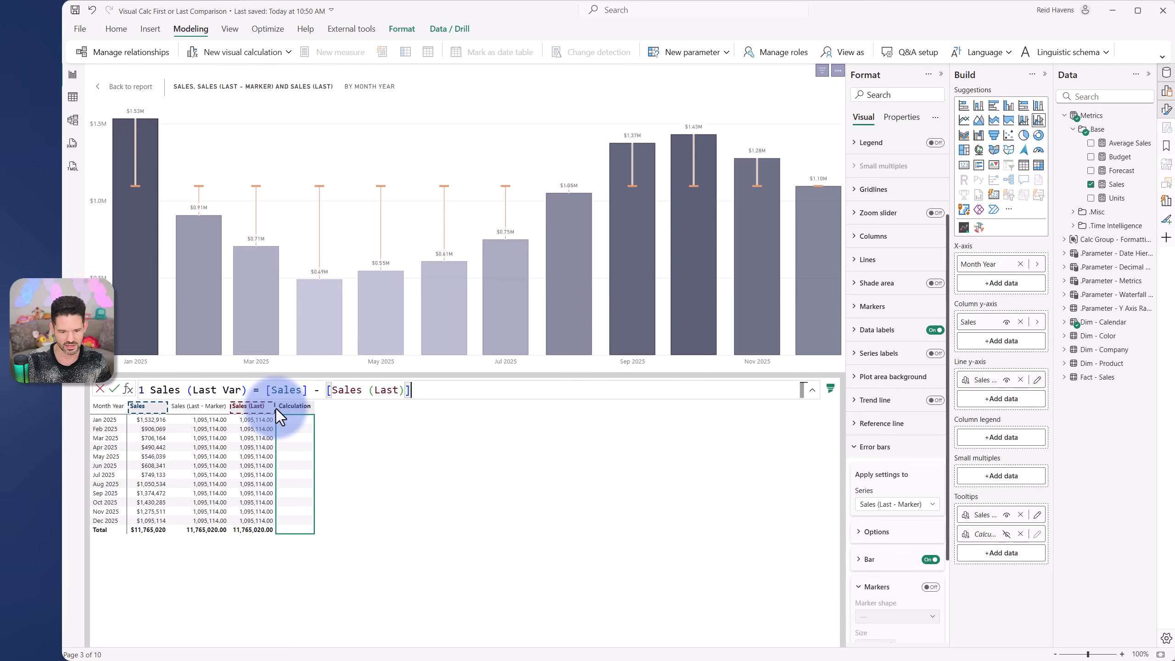
pyautogui.press('Return')
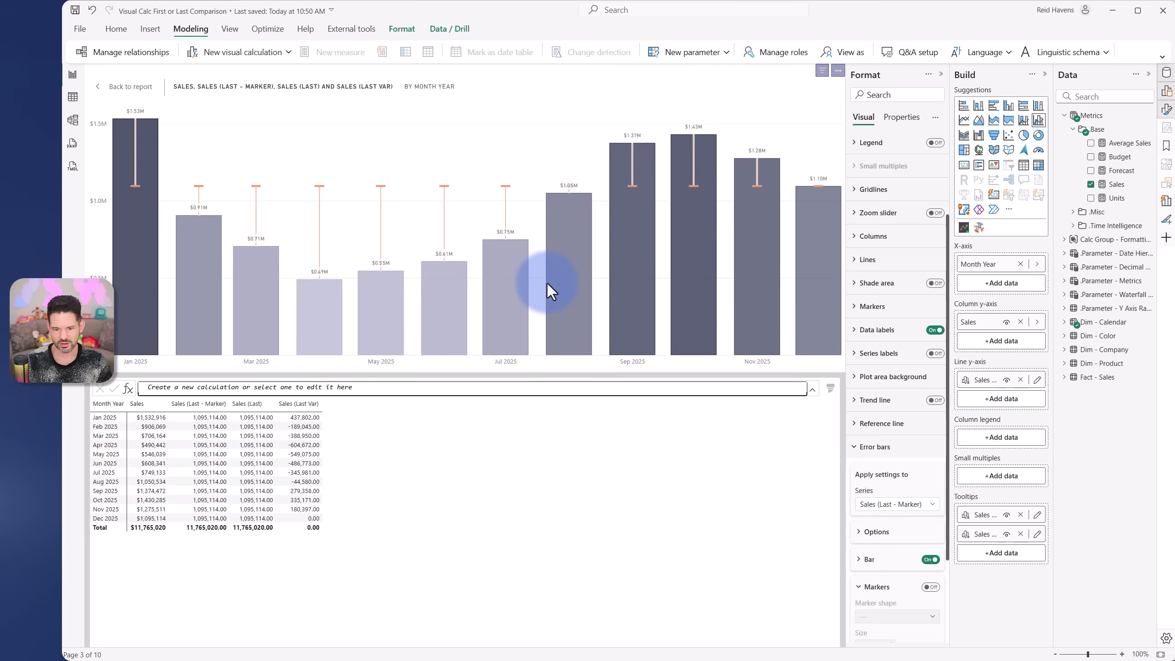
# Step: Add Sales (Last Var %) = DIVIDE([Sales], [Sales (Last Var)]) and collapse the Error bars settings
pyautogui.moveTo(547, 283)
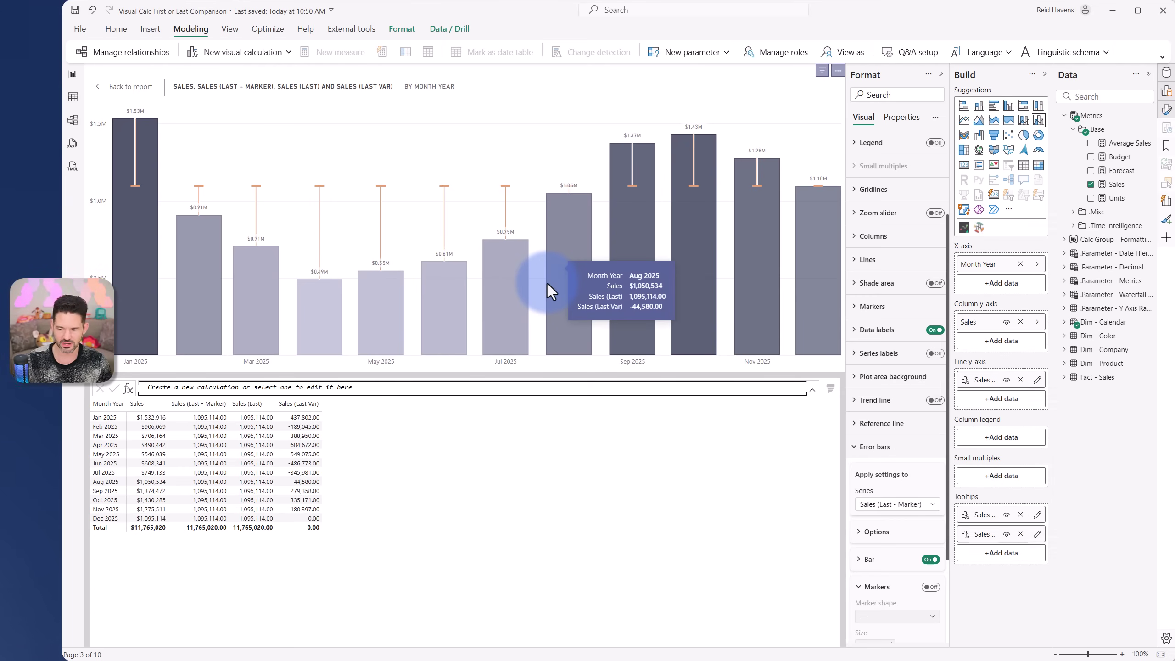
pyautogui.click(993, 552)
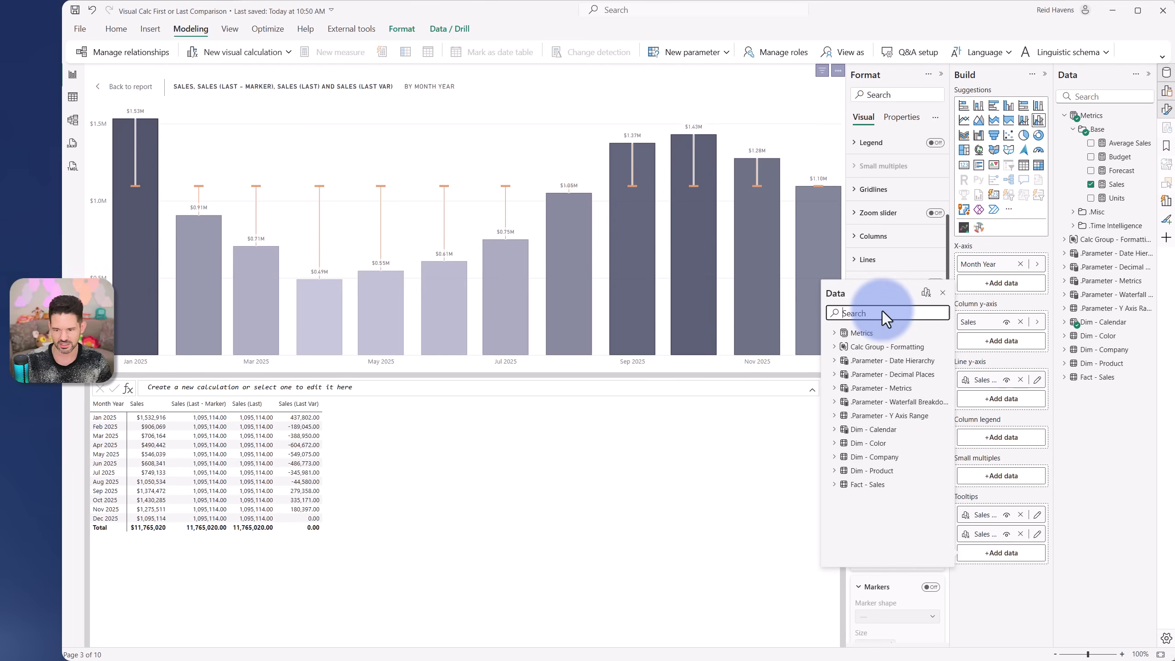
pyautogui.click(927, 294)
pyautogui.write('Sales (Last) = LAST( [Sales] )')
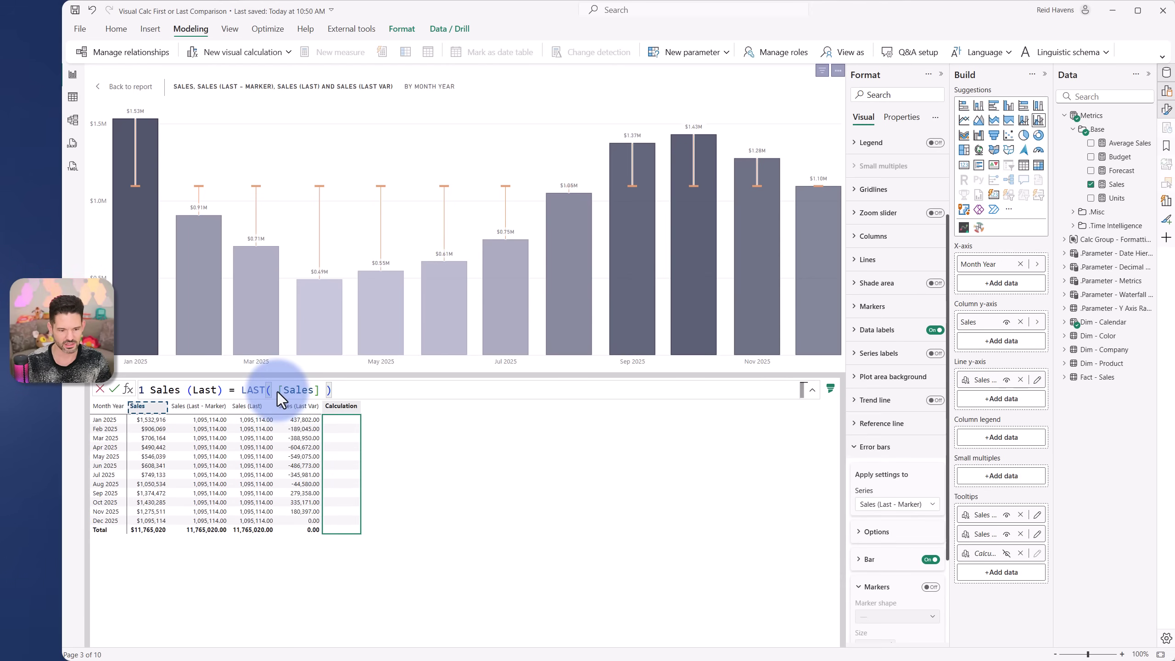
pyautogui.press('Home')
pyautogui.press('Right')
pyautogui.press('Right')
pyautogui.press('Right')
pyautogui.press('Right')
pyautogui.press('Right')
pyautogui.press('Right')
pyautogui.press('Right')
pyautogui.press('Right')
pyautogui.press('Right')
pyautogui.press('Right')
pyautogui.press('Right')
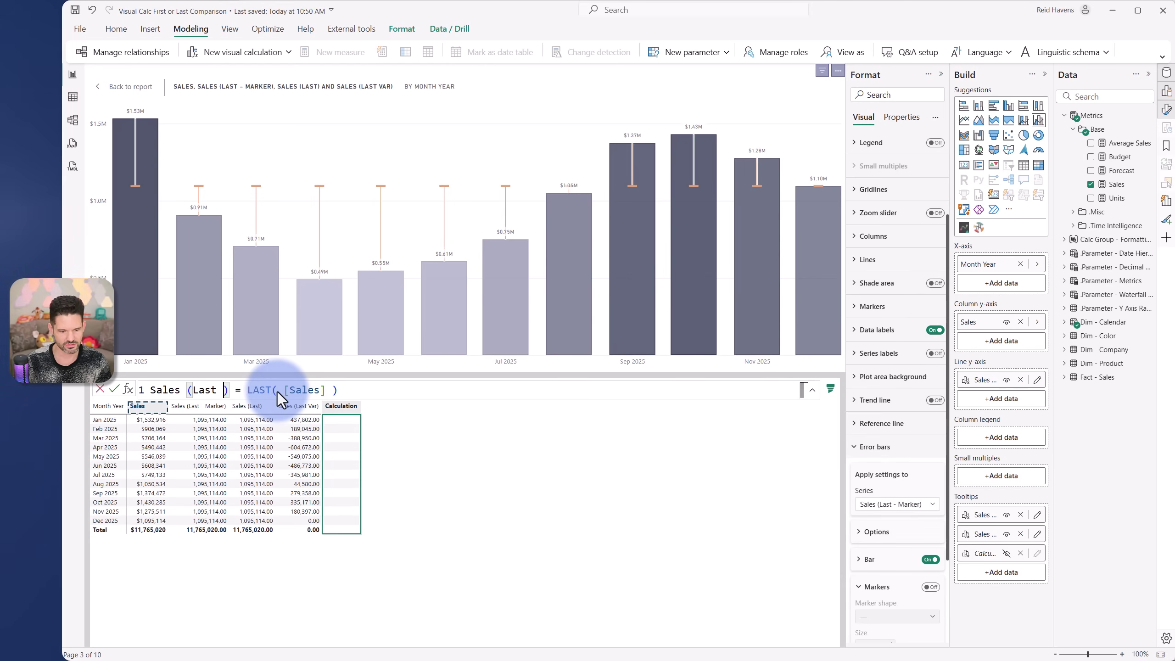
pyautogui.write('Var %')
pyautogui.press('End')
pyautogui.hotkey('ctrl', 'shift', 'Left')
pyautogui.hotkey('ctrl', 'shift', 'Left')
pyautogui.hotkey('ctrl', 'shift', 'Left')
pyautogui.hotkey('ctrl', 'shift', 'Left')
pyautogui.hotkey('ctrl', 'shift', 'Left')
pyautogui.hotkey('ctrl', 'shift', 'Left')
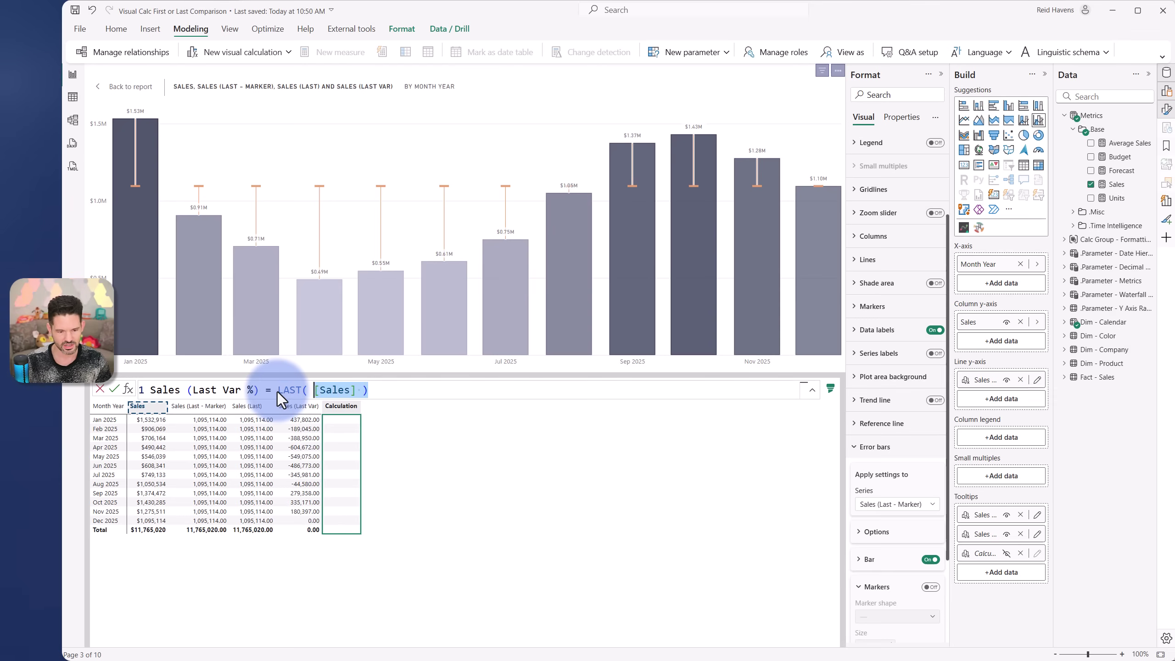
pyautogui.write('DIVIDE(')
pyautogui.write(' [Sales], var')
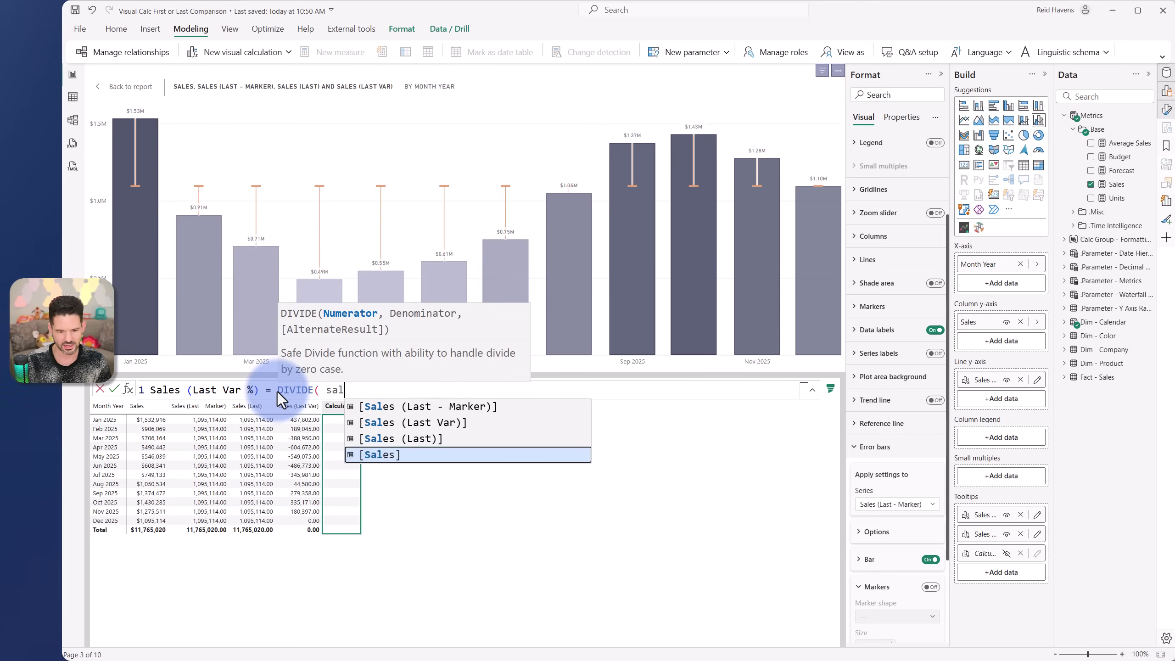
pyautogui.press('Up')
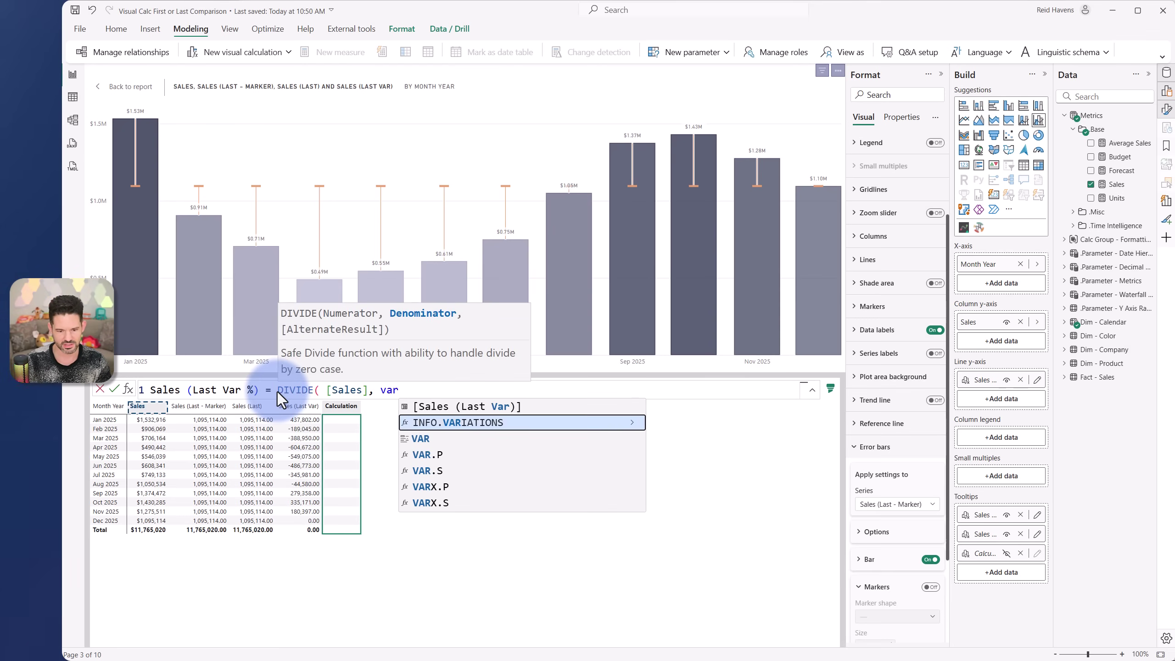
pyautogui.press('Up')
pyautogui.press('Tab')
pyautogui.write(')')
pyautogui.press('Return')
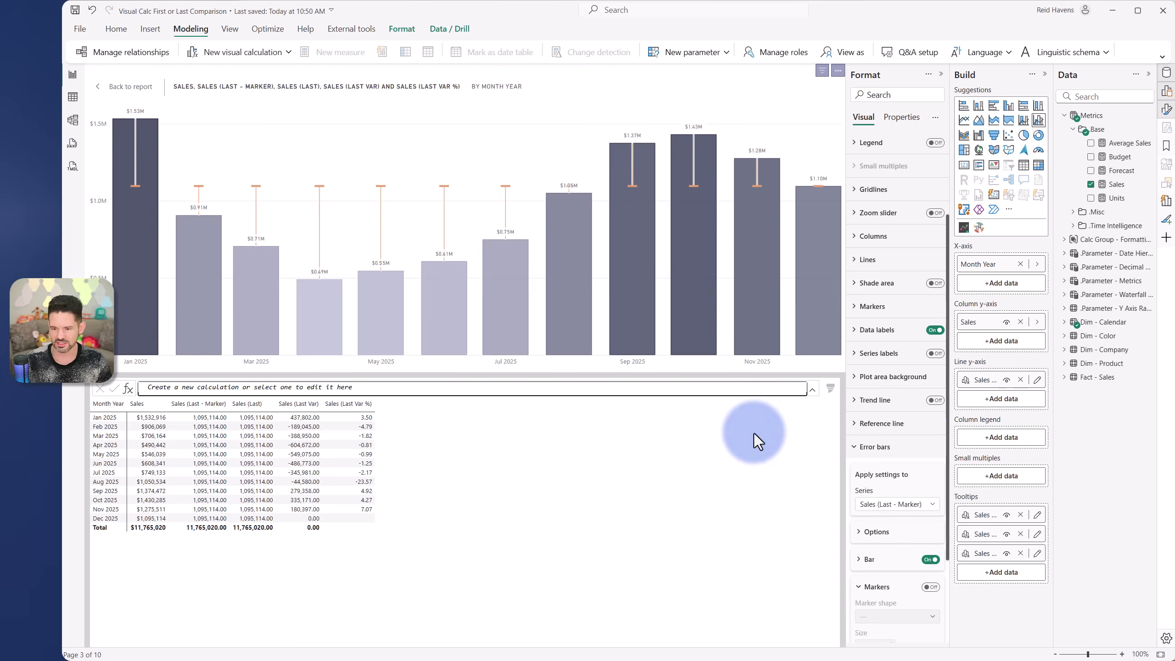
pyautogui.click(893, 445)
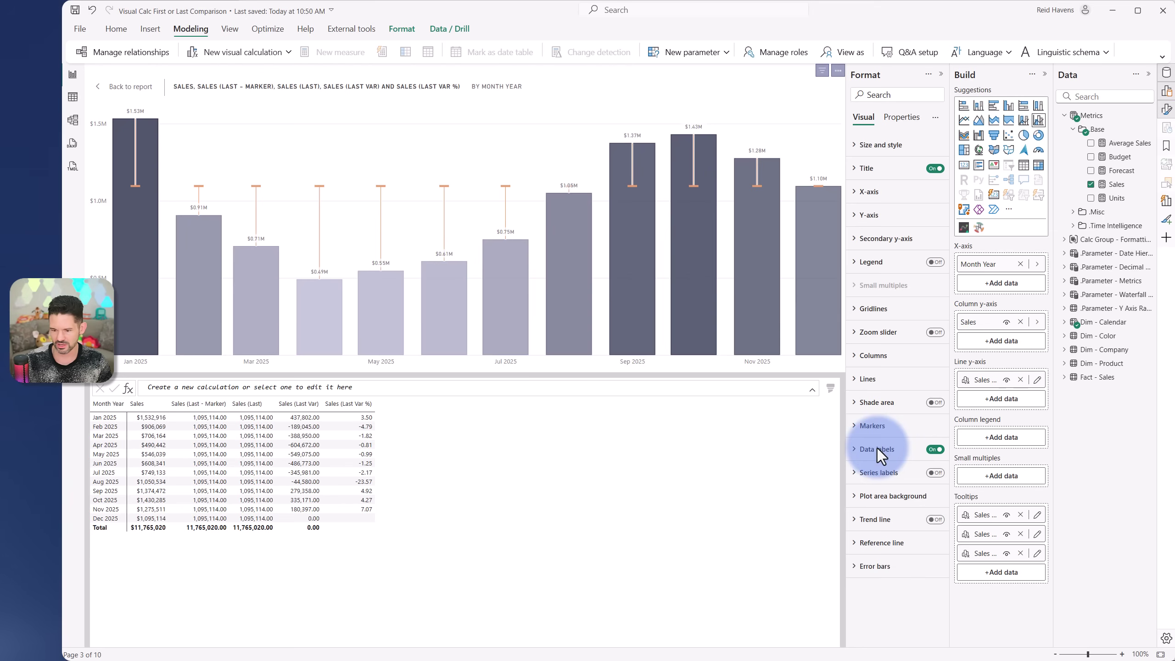
# Step: Expand Data labels in the Format pane and keep the Series selection on All
pyautogui.click(878, 448)
pyautogui.click(889, 506)
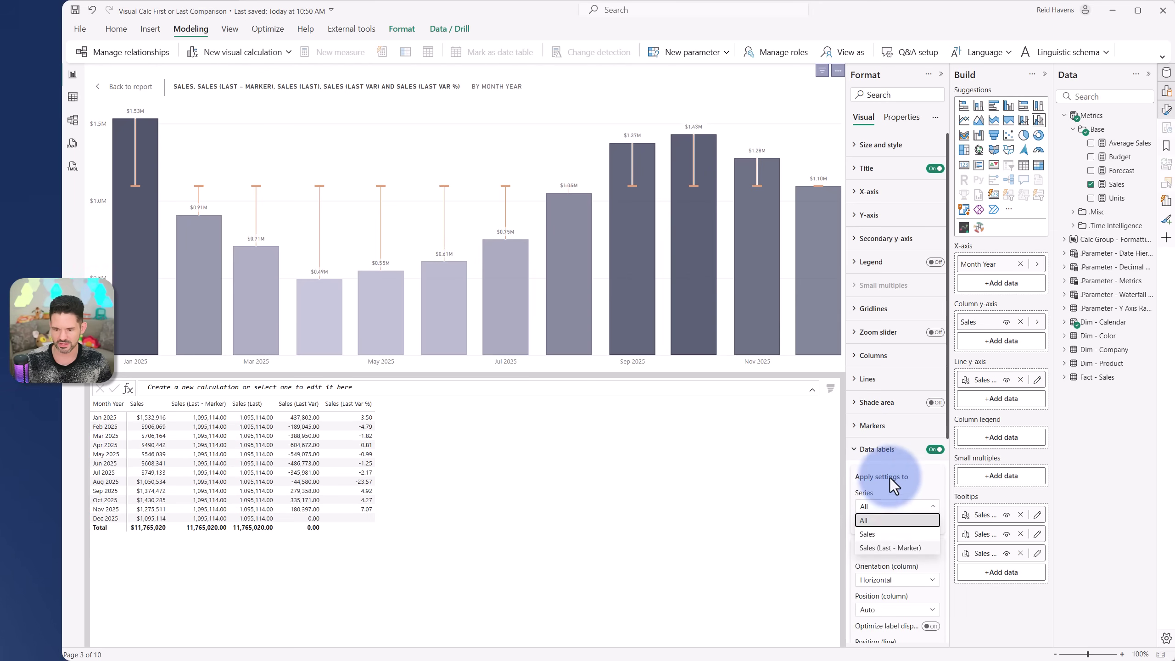
pyautogui.click(889, 461)
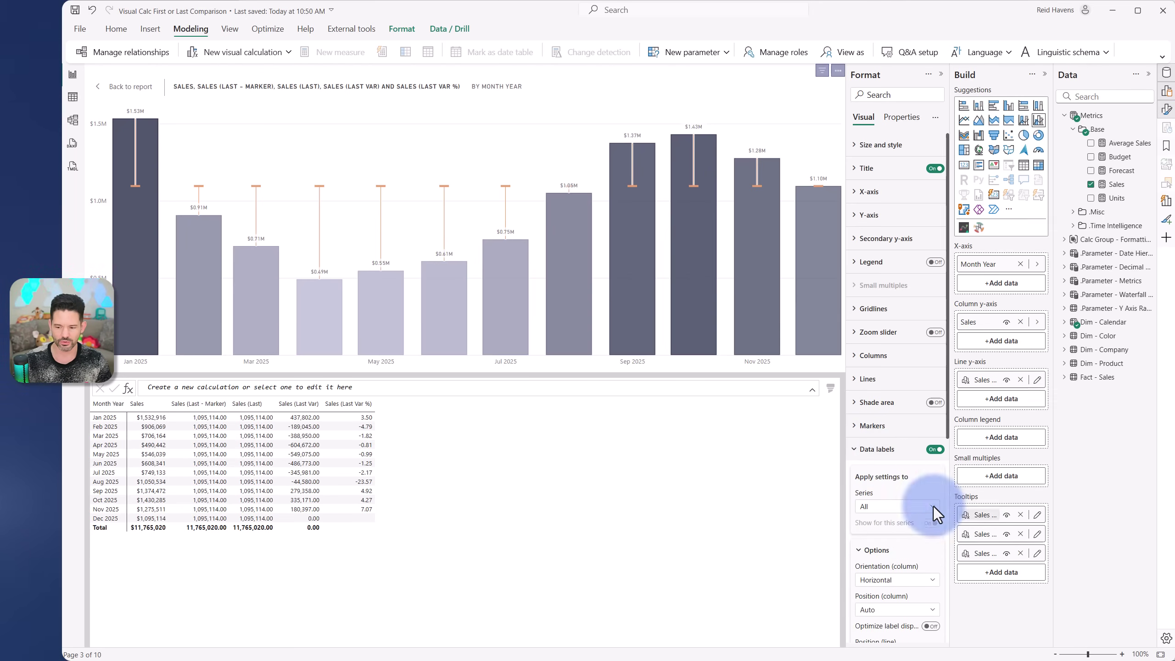
pyautogui.moveTo(577, 265)
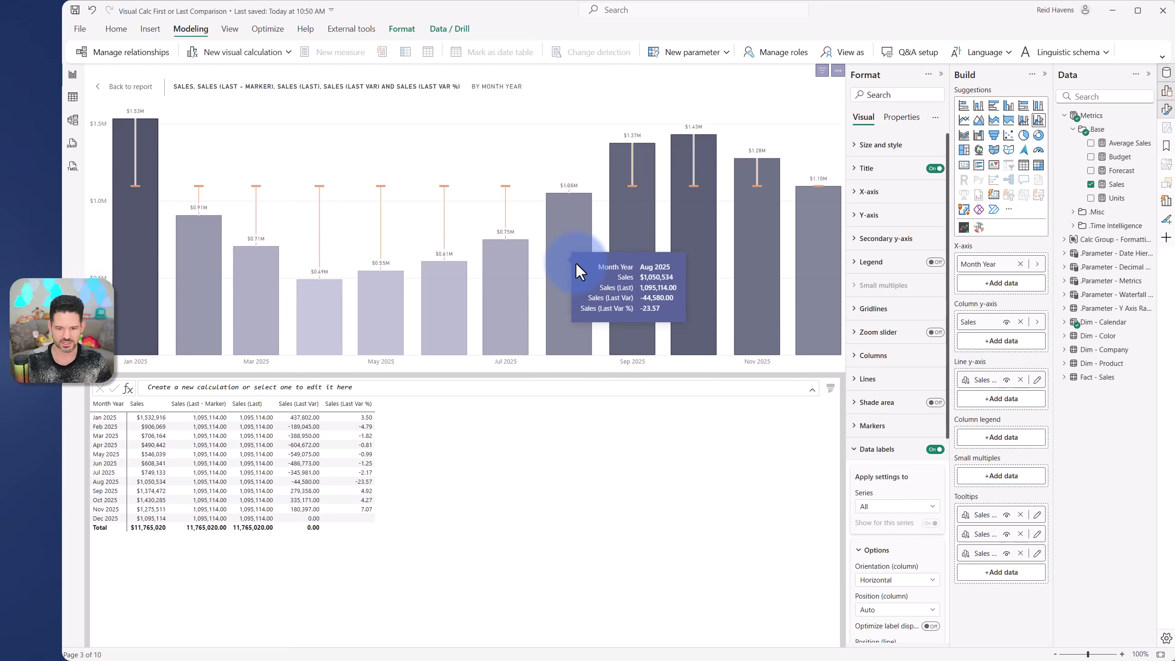
# Step: Wrap the Sales (Last Var %) formula in FORMAT with the "#,0.0%" format string
pyautogui.click(1038, 554)
pyautogui.click(278, 392)
pyautogui.hotkey('shift', 'Return')
pyautogui.press('Tab')
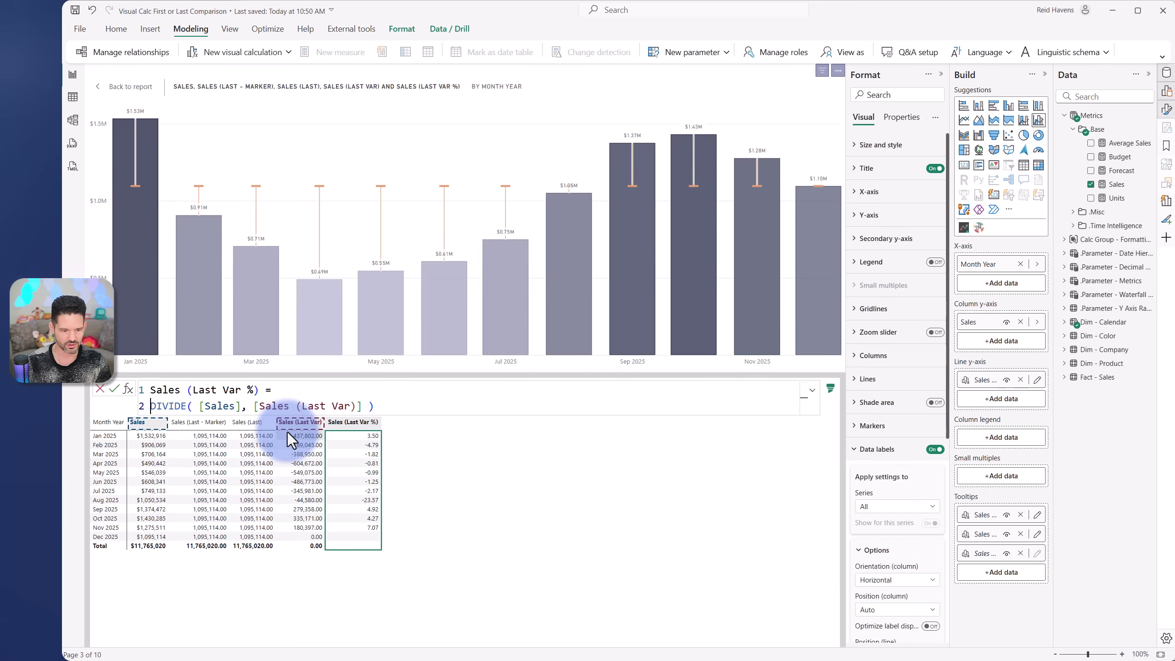
pyautogui.write('form')
pyautogui.press('Tab')
pyautogui.press('End')
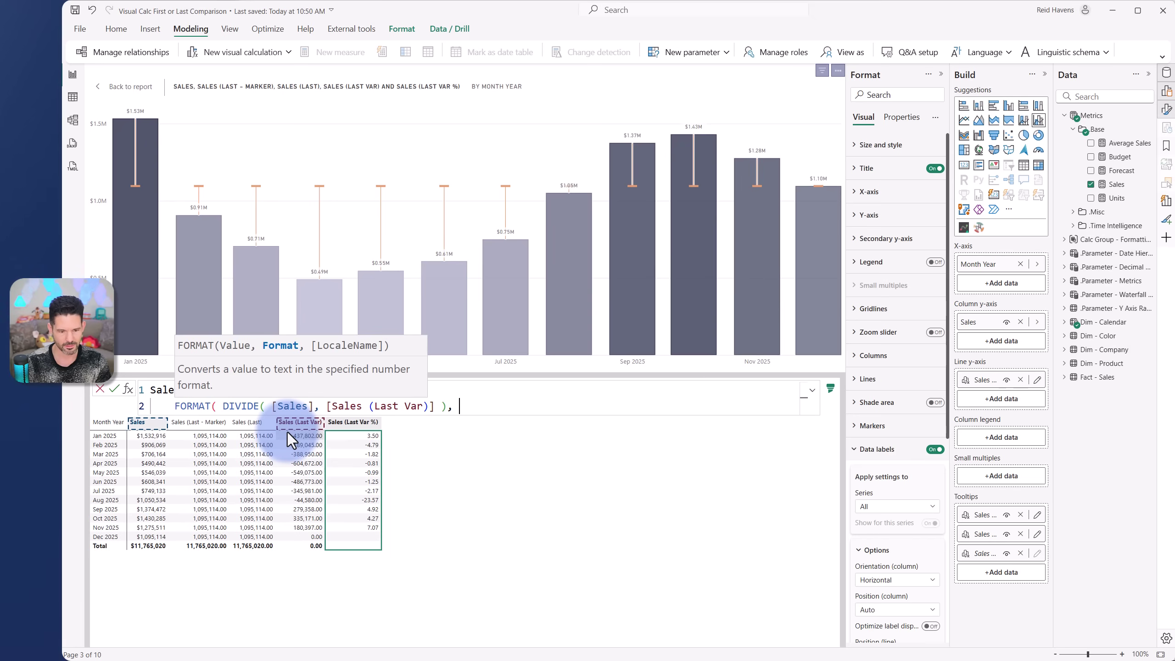
pyautogui.write(', "#,')
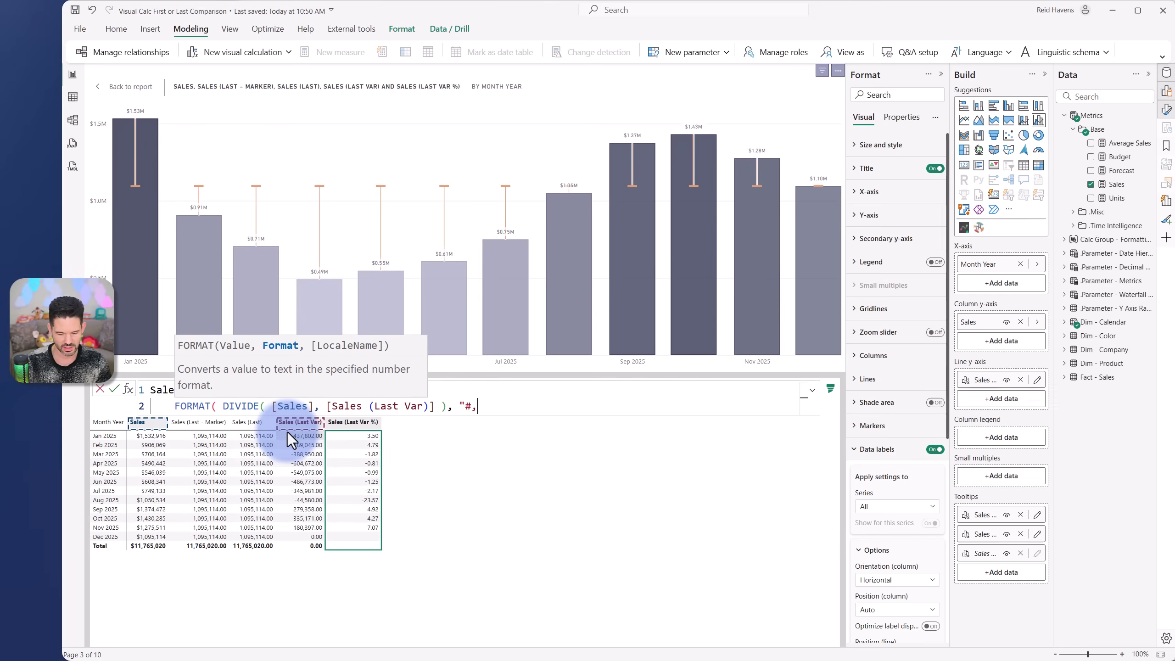
pyautogui.write('0.0')
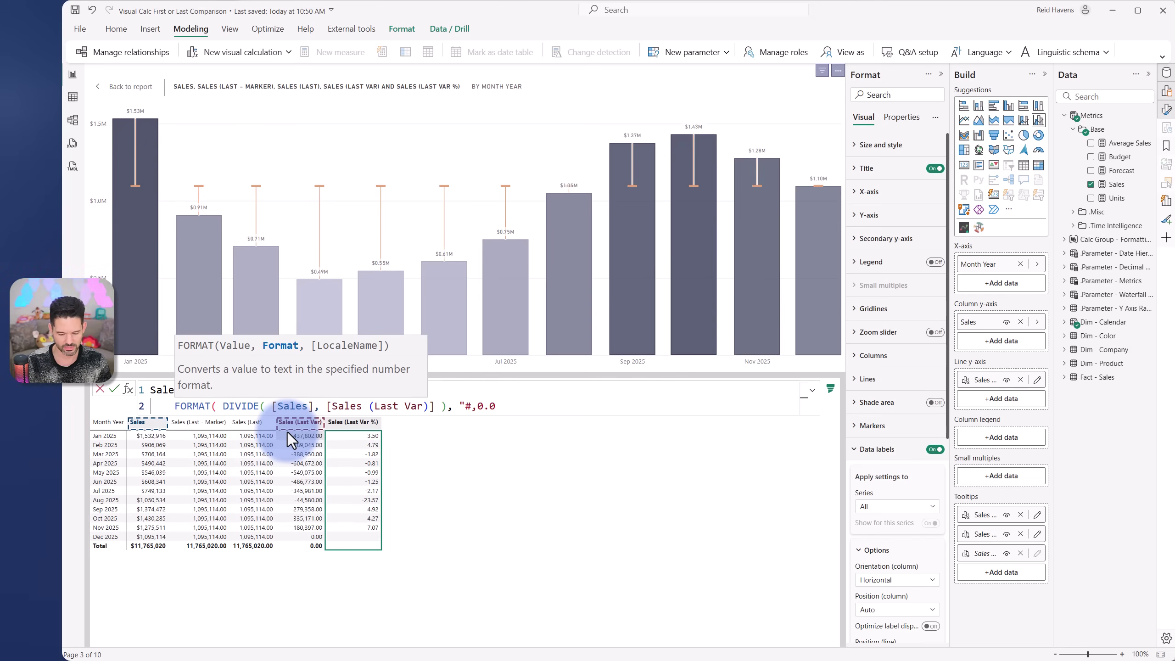
pyautogui.write('%" )')
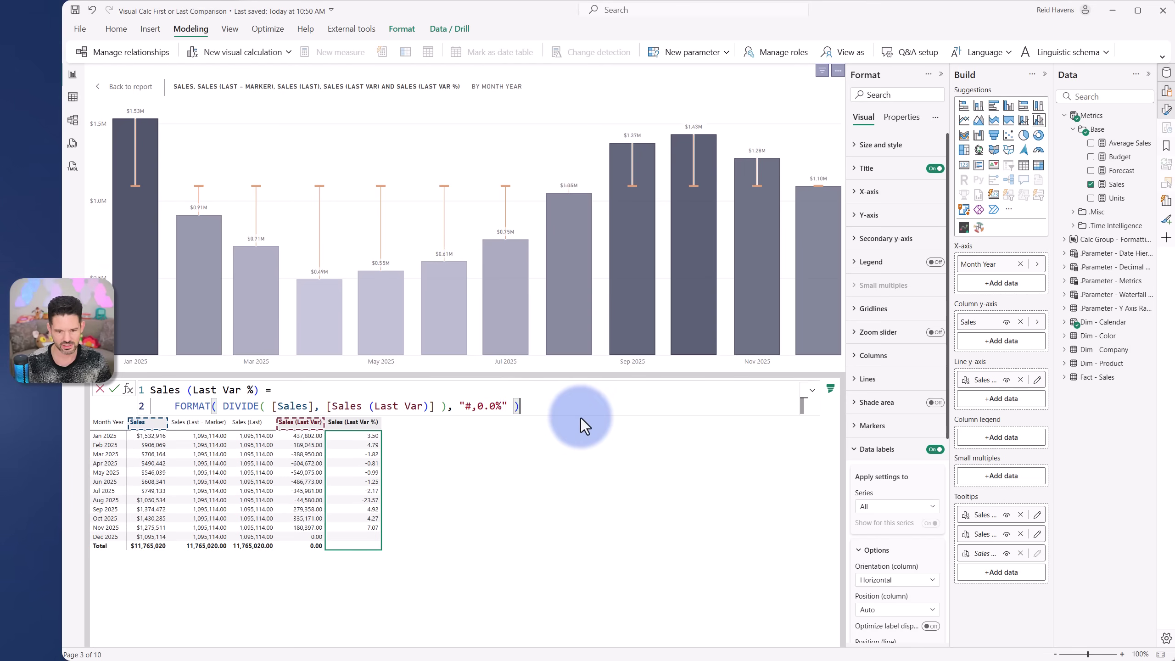
pyautogui.press('Return')
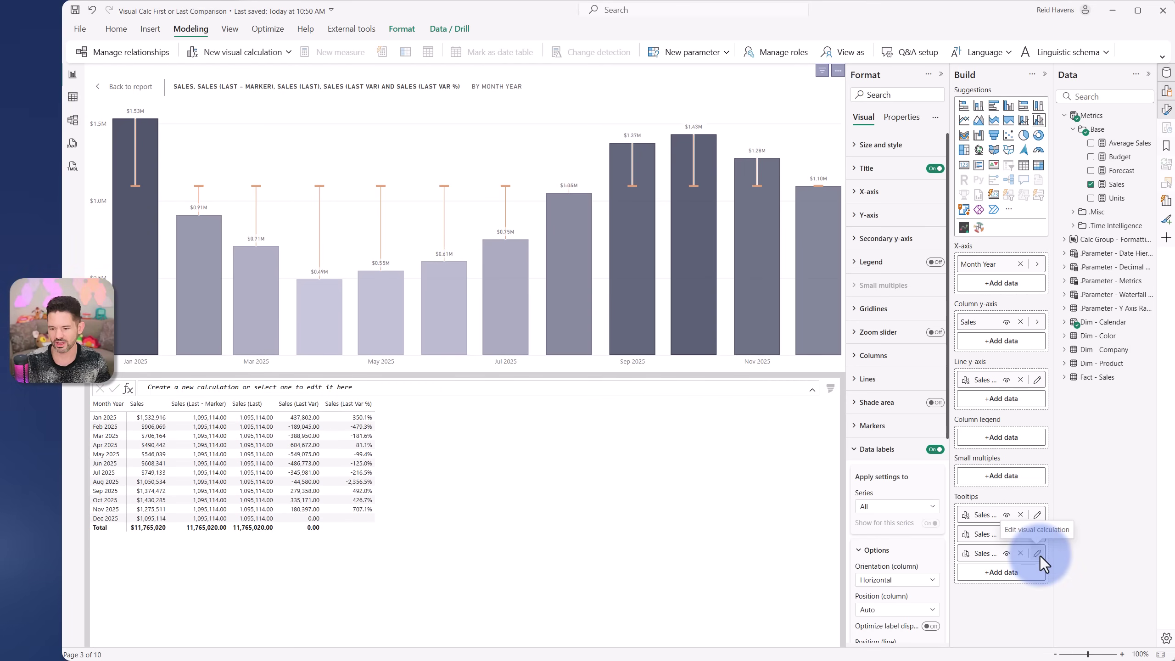
# Step: Change DIVIDE to divide [Sales (Last Var)] by [Sales], removing the stray comma
pyautogui.click(1038, 554)
pyautogui.moveTo(327, 402); pyautogui.dragTo(272, 402)
pyautogui.press('BackSpace')
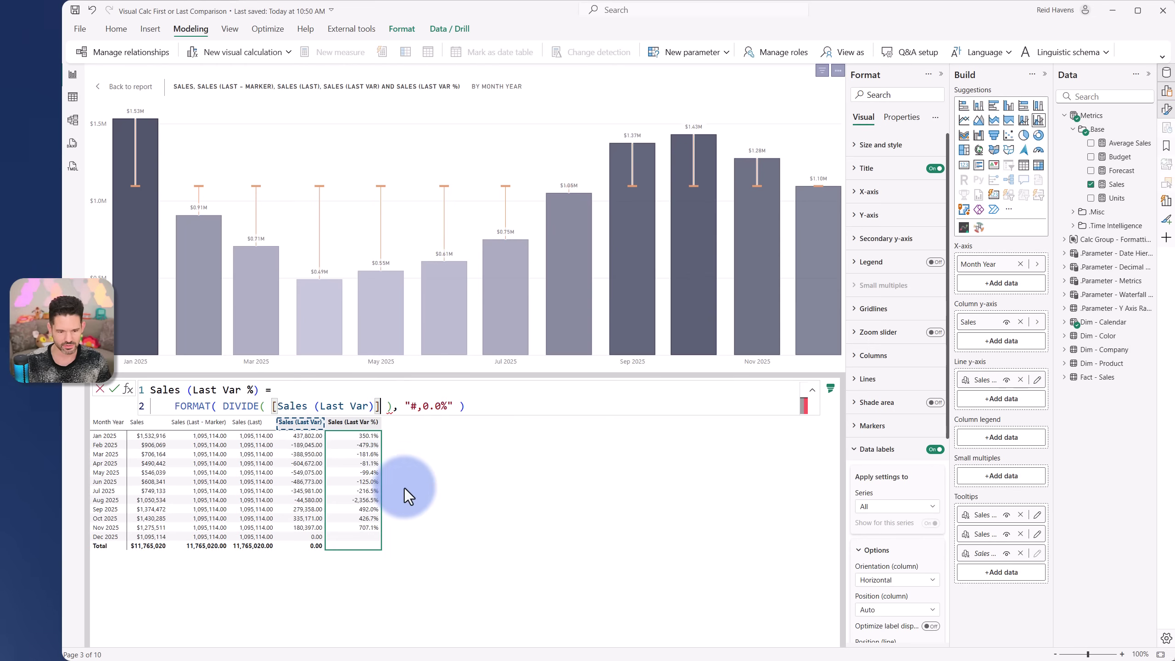
pyautogui.write(', [Sales],')
pyautogui.press('BackSpace')
pyautogui.press('BackSpace')
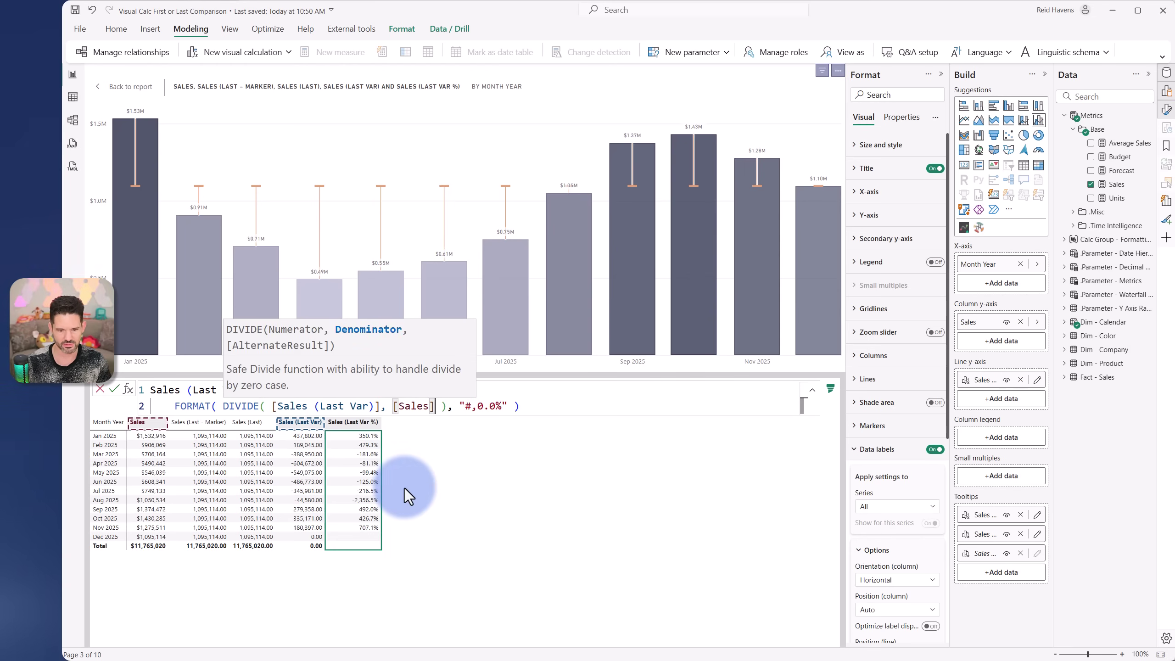
pyautogui.click(113, 388)
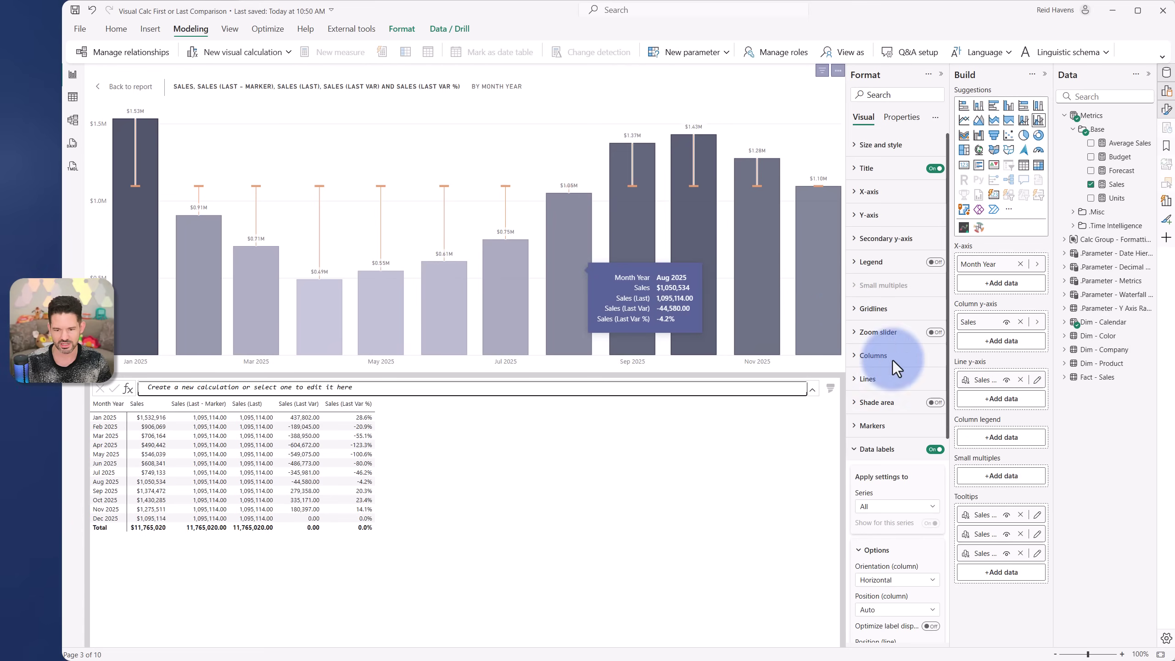
# Step: Wrap Sales (Last Var) as FORMAT( [Sales] - [Sales (Last)], "#,0" )
pyautogui.click(1037, 535)
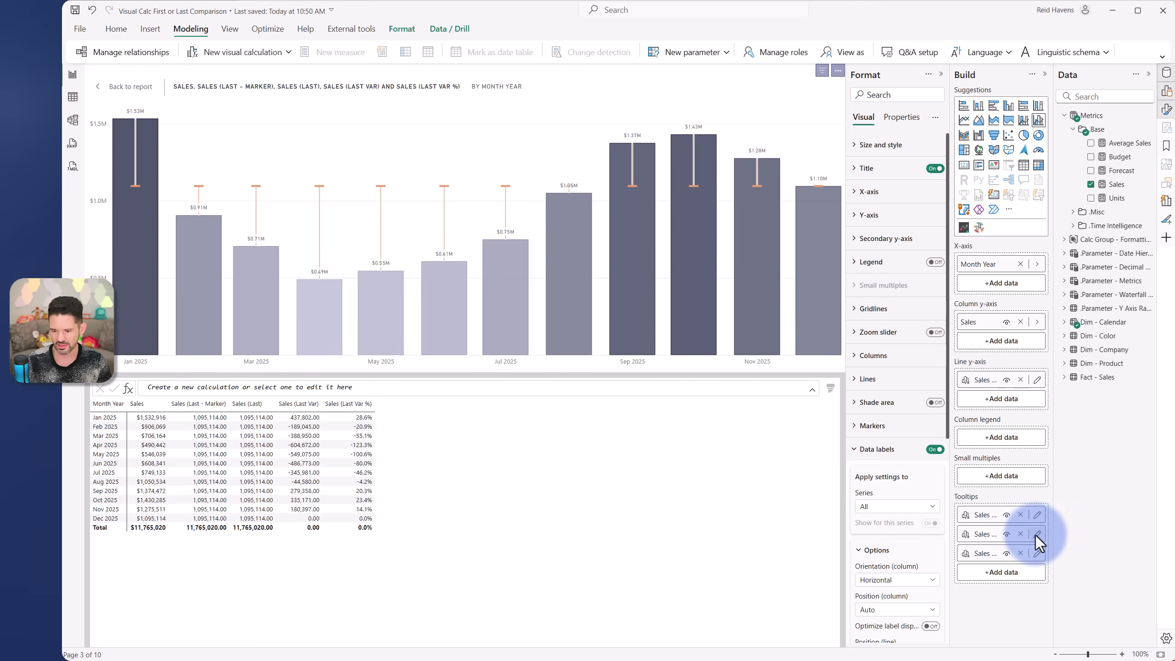
pyautogui.click(263, 391)
pyautogui.hotkey('shift', 'Return')
pyautogui.press('Tab')
pyautogui.write('for')
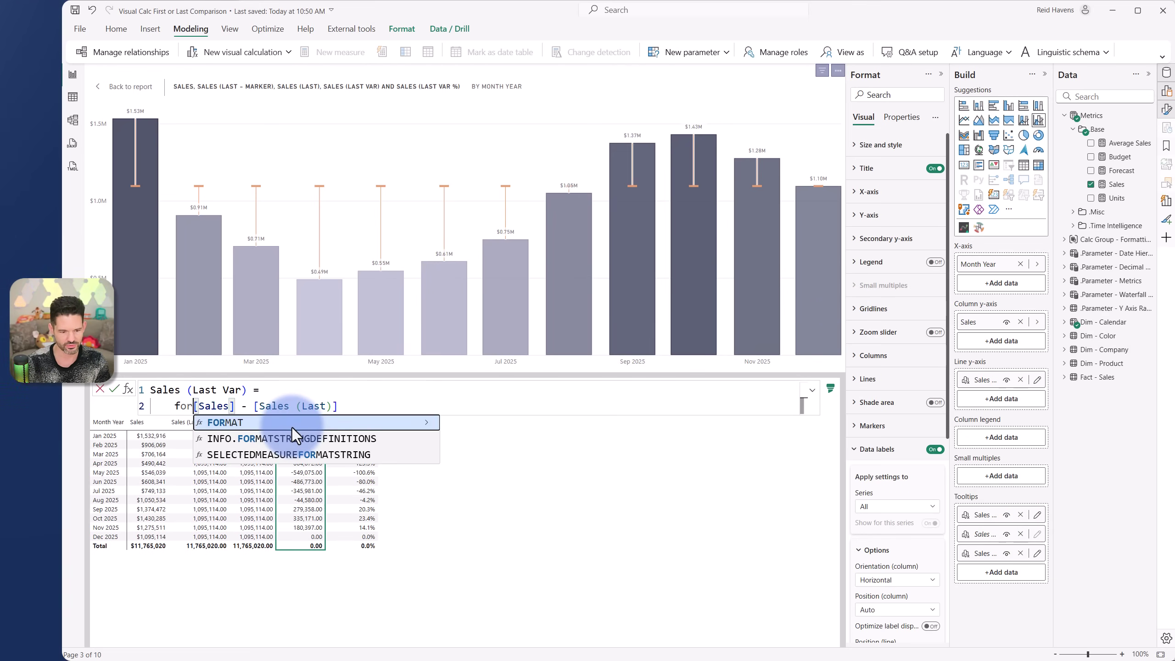
pyautogui.press('Tab')
pyautogui.press('End')
pyautogui.write(', "')
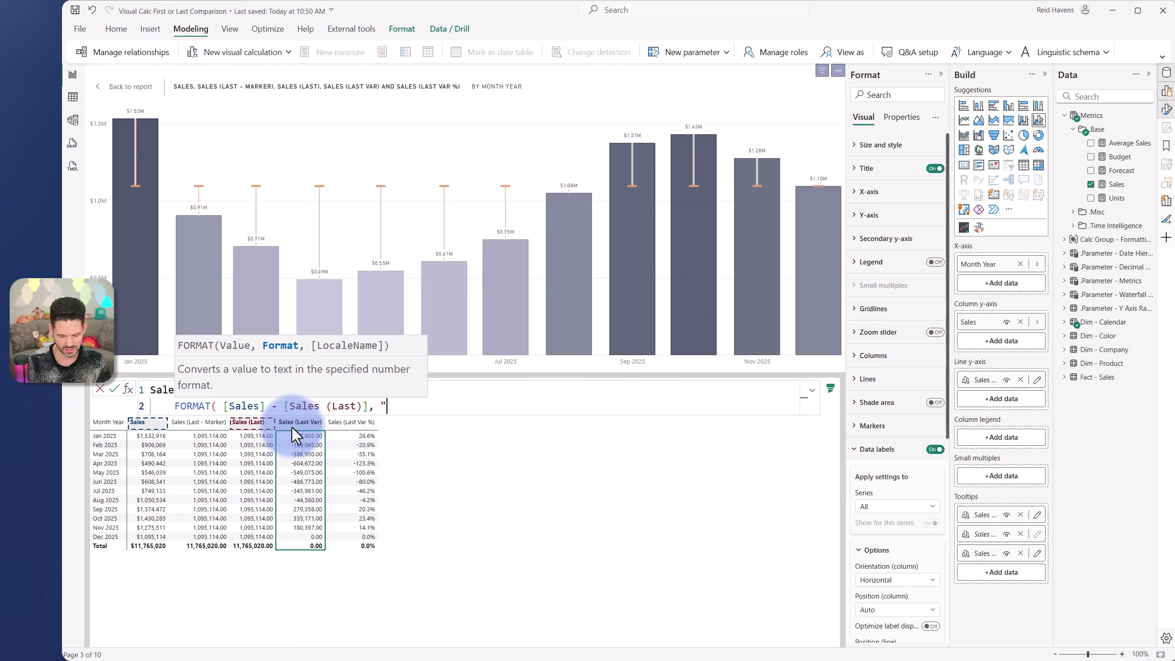
pyautogui.write('#,0')
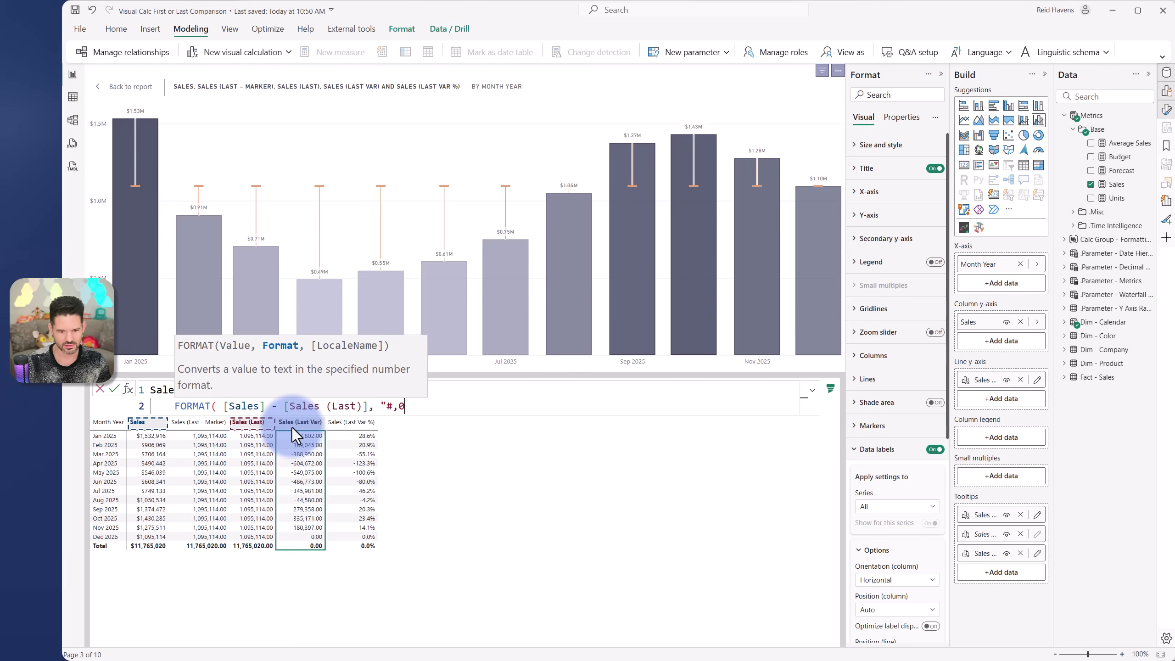
pyautogui.write('" )')
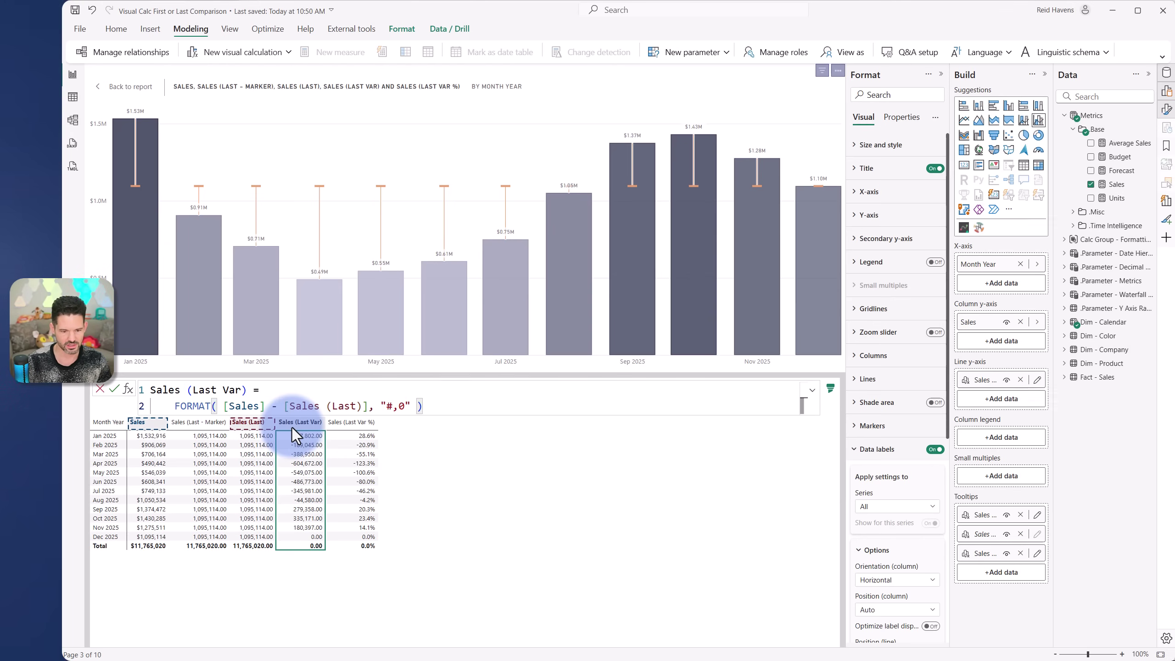
pyautogui.press('Return')
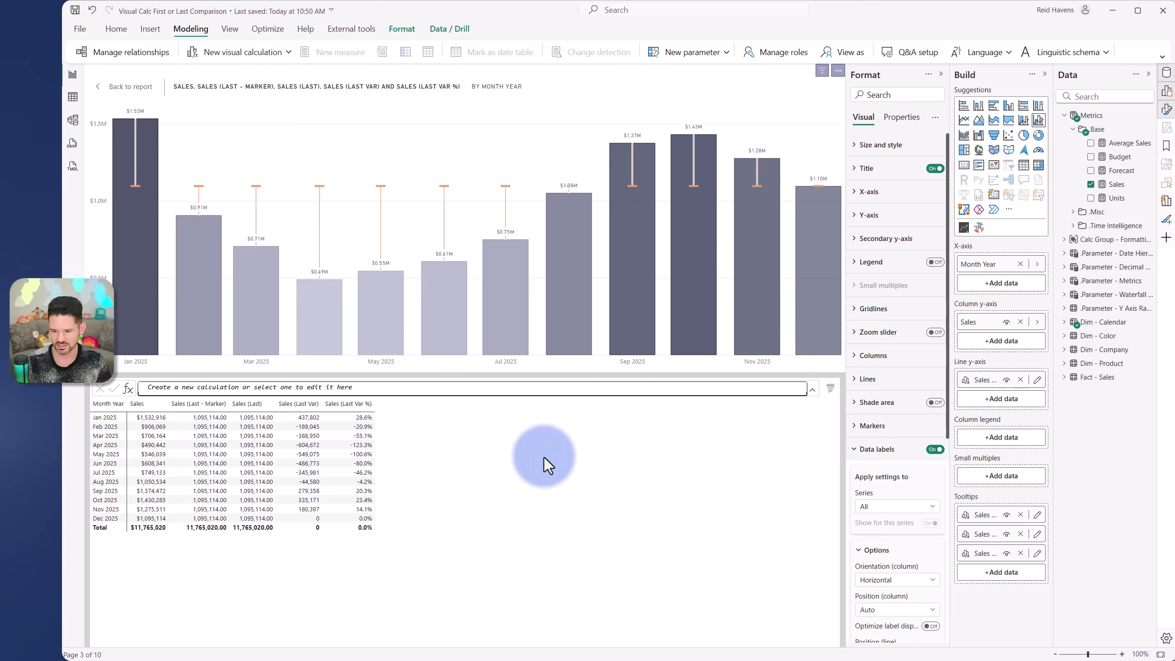
# Step: Rewrite Sales (Last) as FORMAT( LAST([Sales]), "#,0" )
pyautogui.click(1038, 515)
pyautogui.click(241, 392)
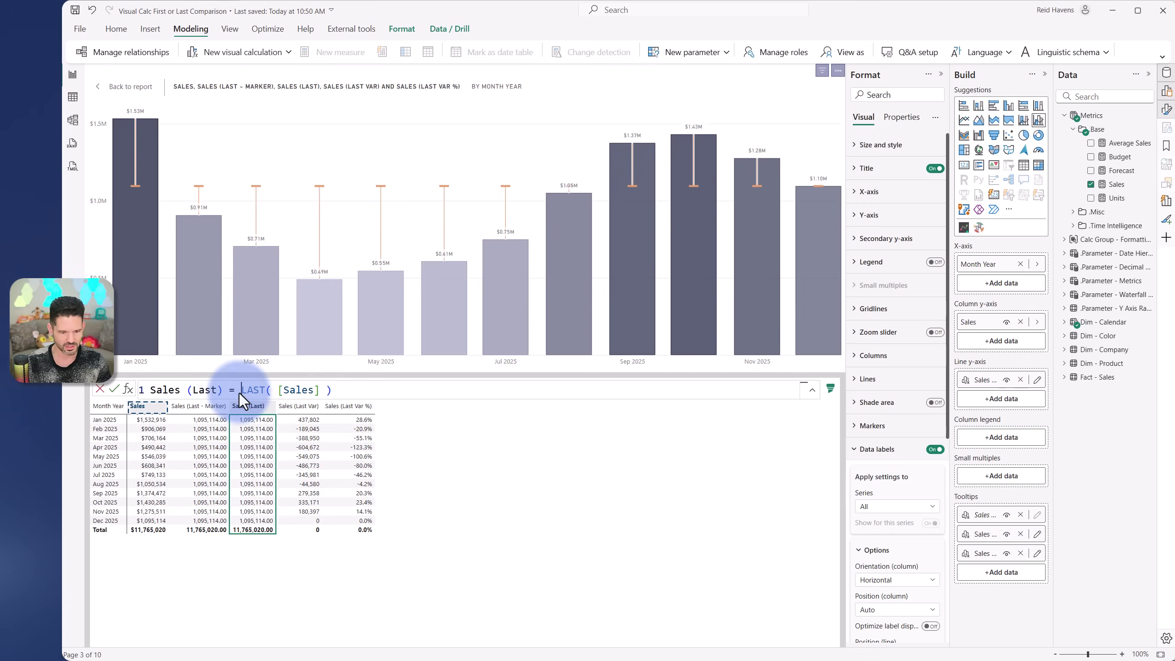
pyautogui.hotkey('shift', 'Return')
pyautogui.hotkey('shift', 'End')
pyautogui.write('FORMAT( [Sales] - [Sales (Last)], "#,0" )')
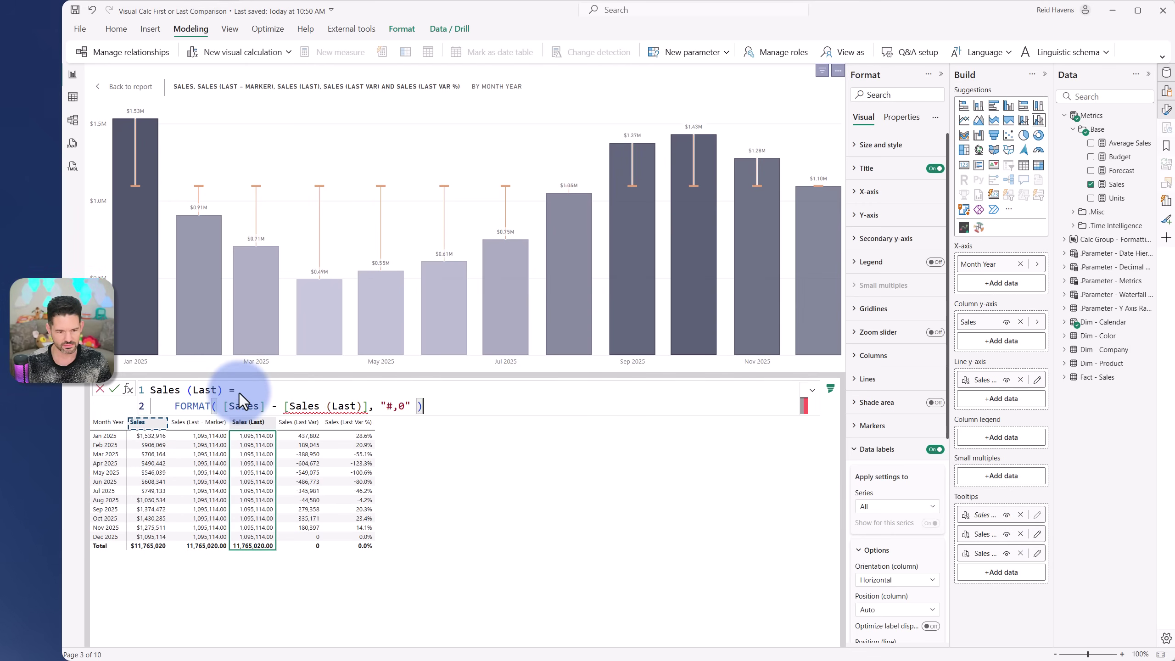
pyautogui.hotkey('ctrl', 'Left')
pyautogui.hotkey('ctrl', 'Left')
pyautogui.hotkey('ctrl', 'Left')
pyautogui.hotkey('ctrl', 'shift', 'Left')
pyautogui.hotkey('ctrl', 'shift', 'Left')
pyautogui.hotkey('ctrl', 'shift', 'Left')
pyautogui.hotkey('ctrl', 'shift', 'Left')
pyautogui.hotkey('ctrl', 'shift', 'Left')
pyautogui.hotkey('ctrl', 'shift', 'Left')
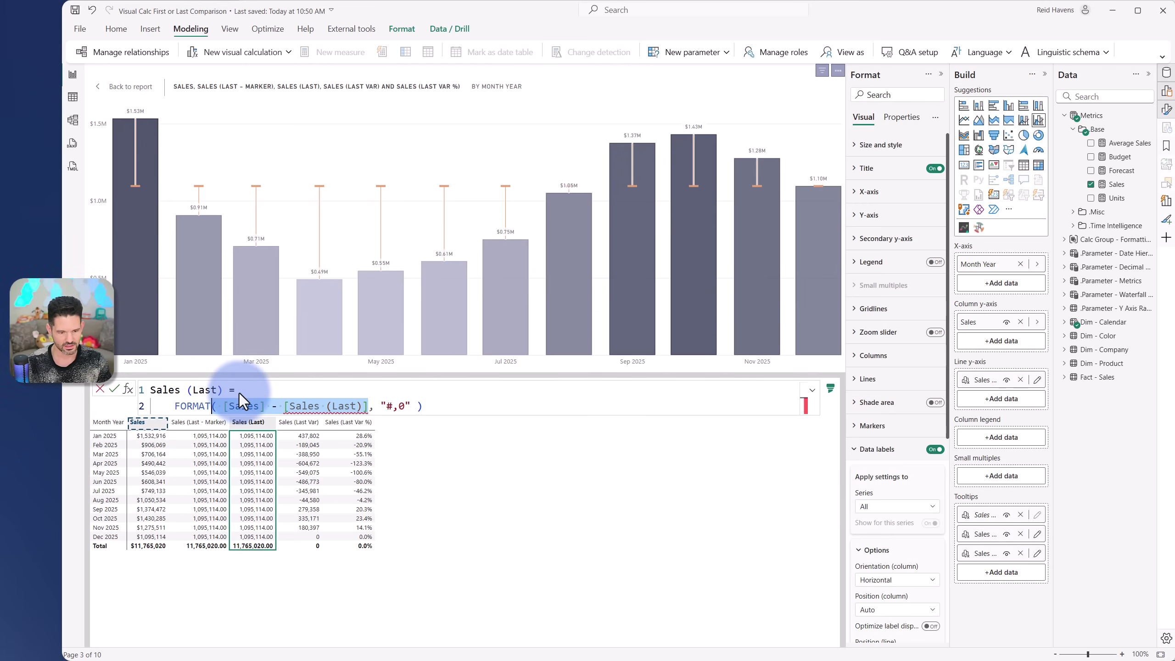
pyautogui.write('( LAST(')
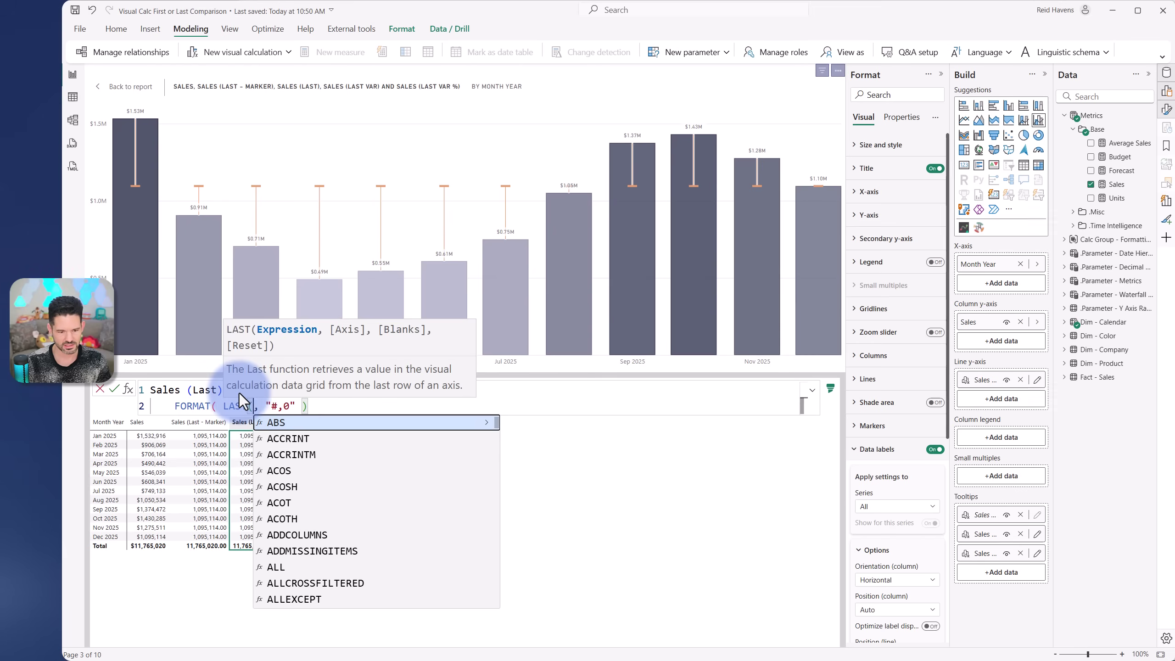
pyautogui.write('[Sales])')
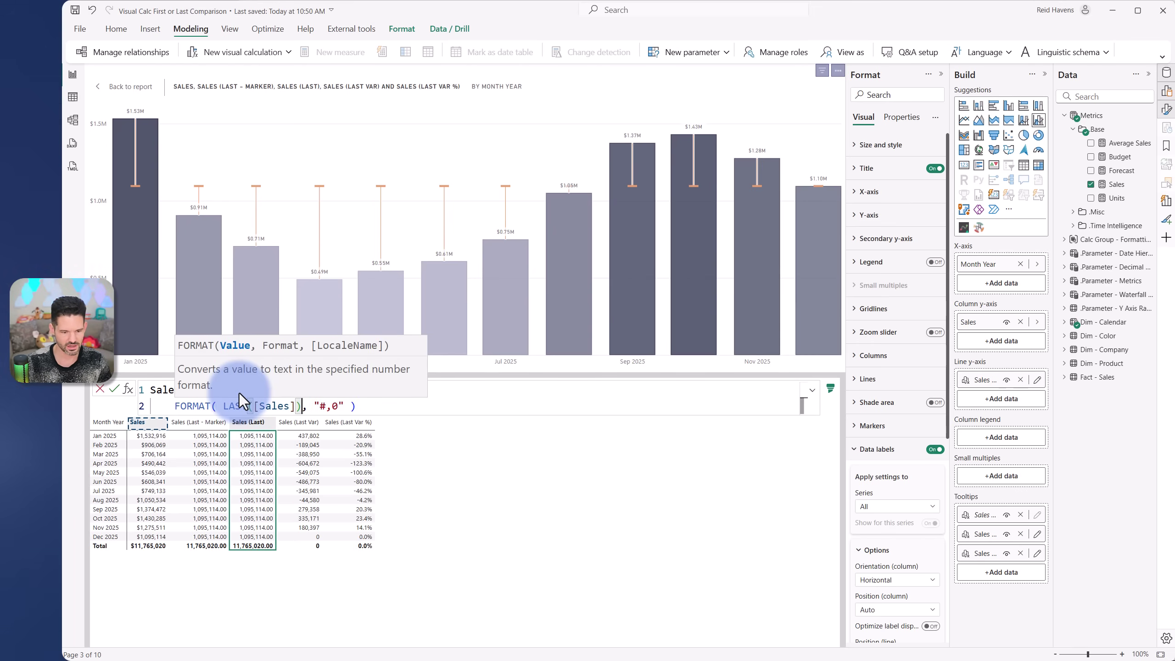
pyautogui.click(114, 389)
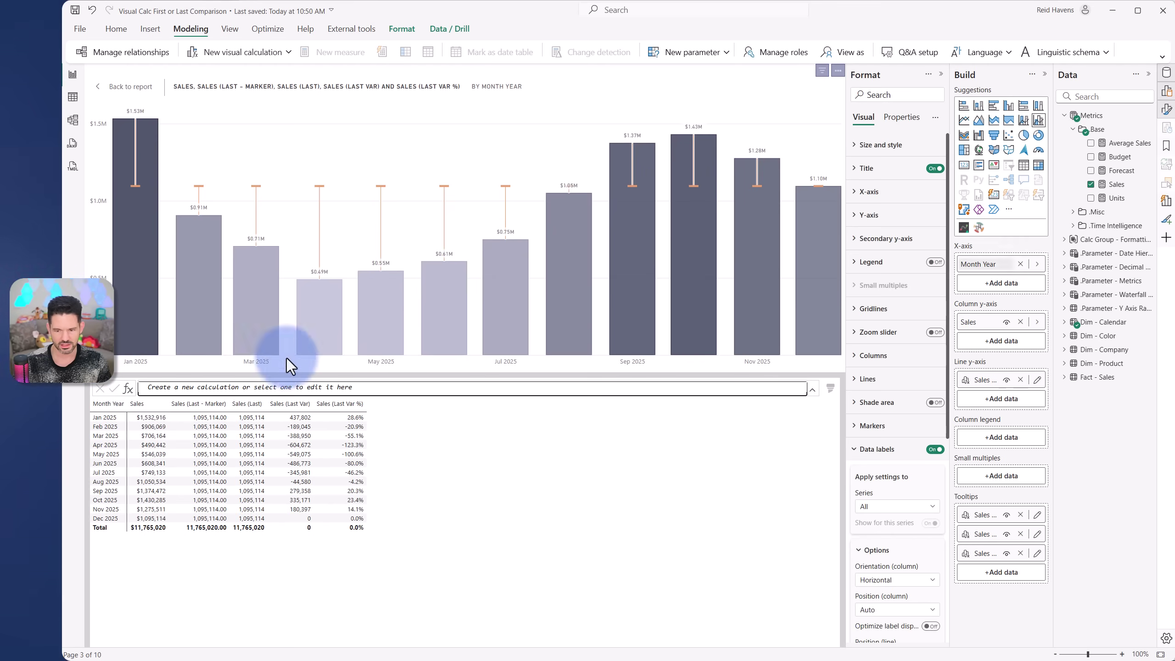
pyautogui.moveTo(716, 285)
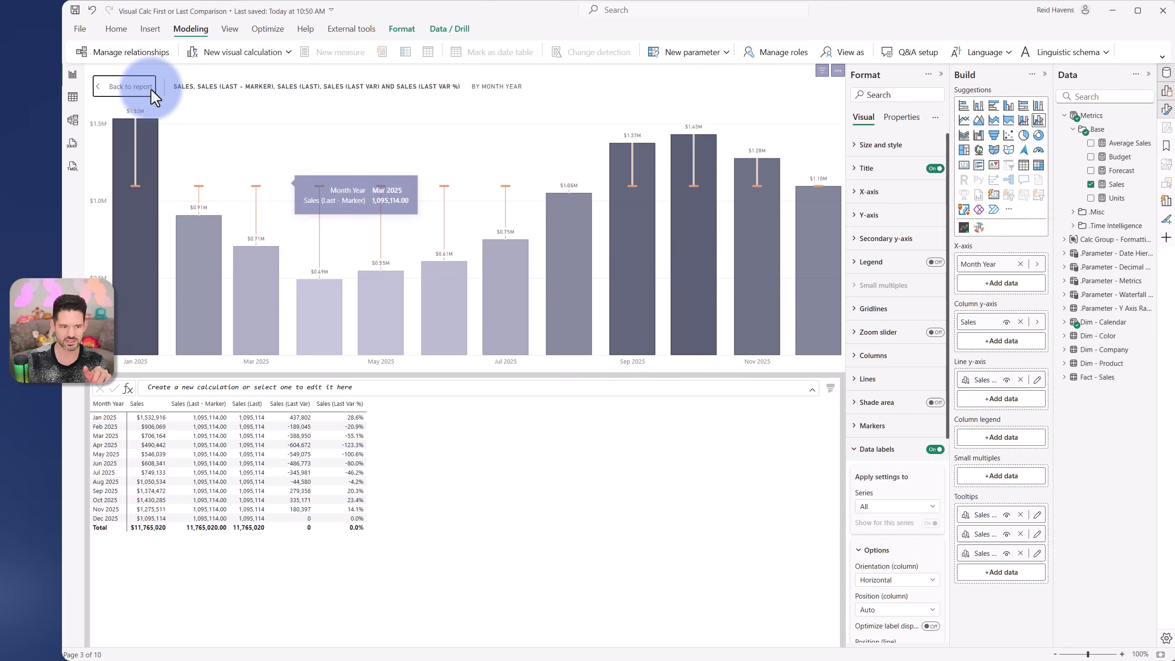
# Step: Return to the report's Visual Calc Vs Last (Start) page with the chart deselected
pyautogui.click(131, 87)
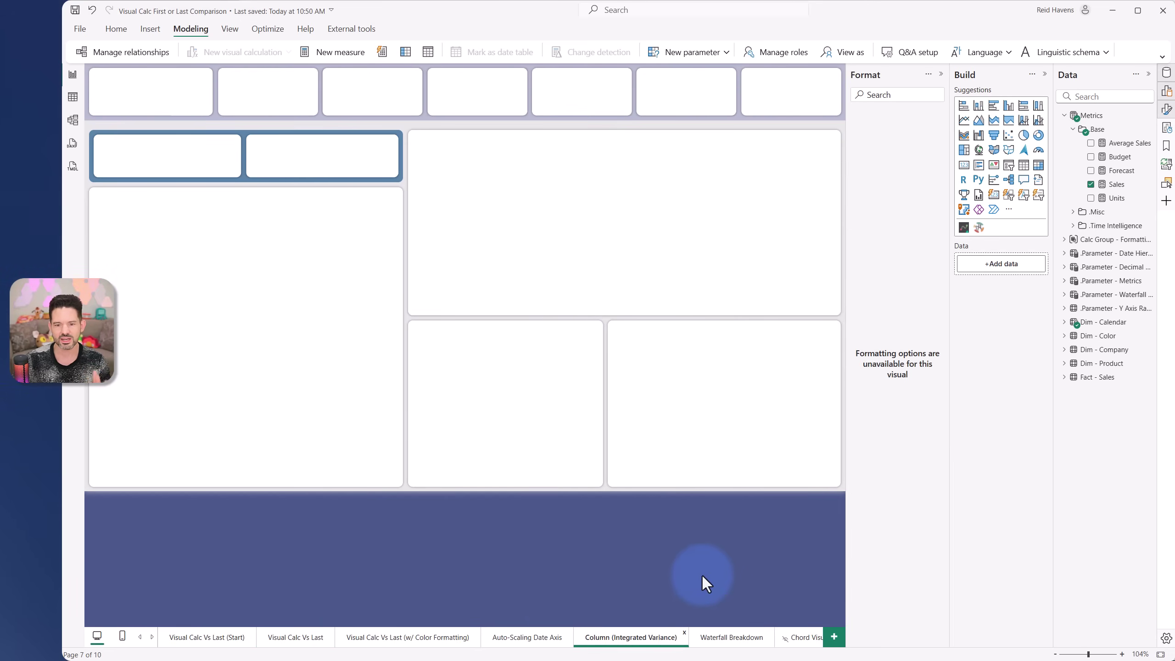
pyautogui.click(206, 638)
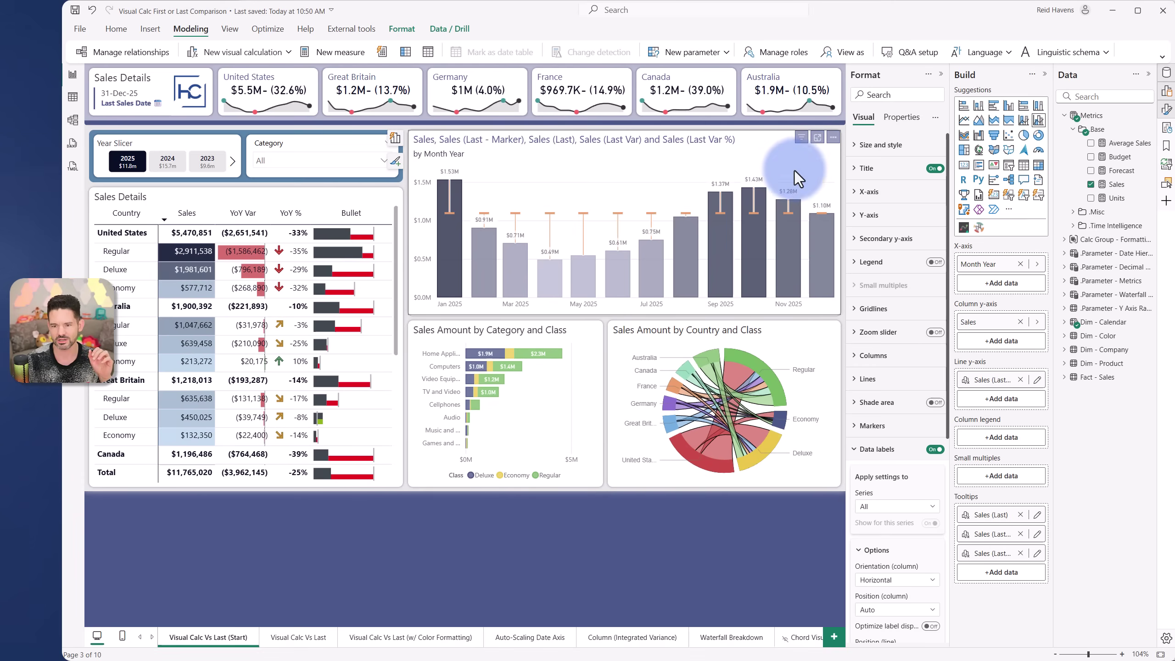
pyautogui.click(612, 544)
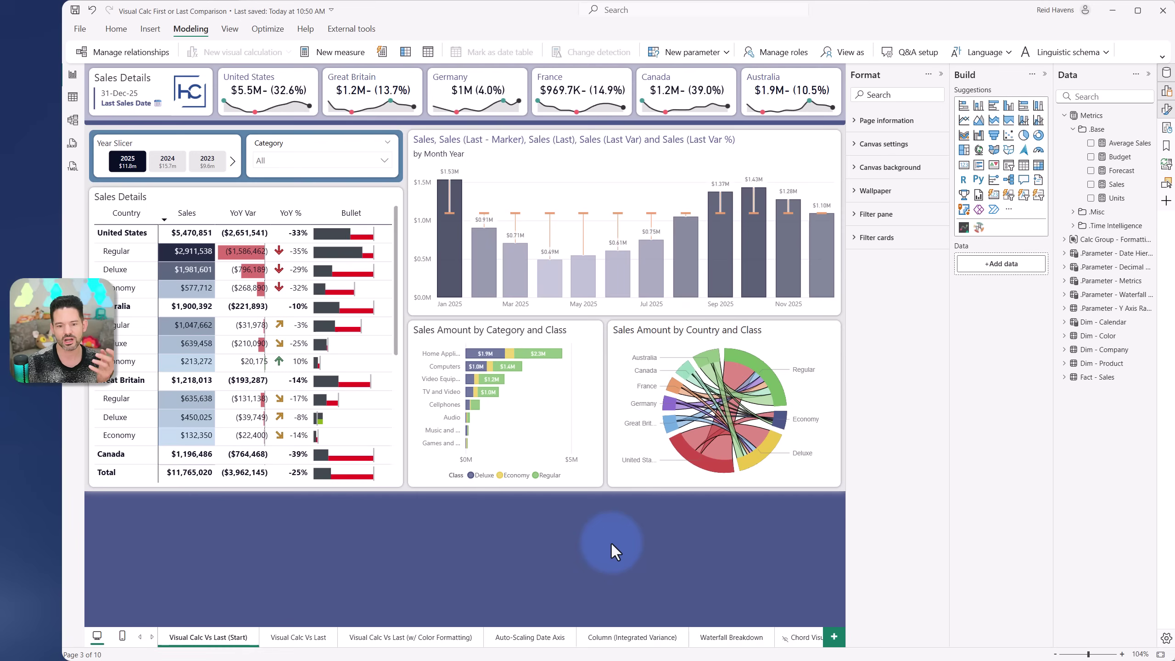
# Step: Put Brand Name from Dim - Company on the chart's X-axis in place of the months
pyautogui.click(593, 148)
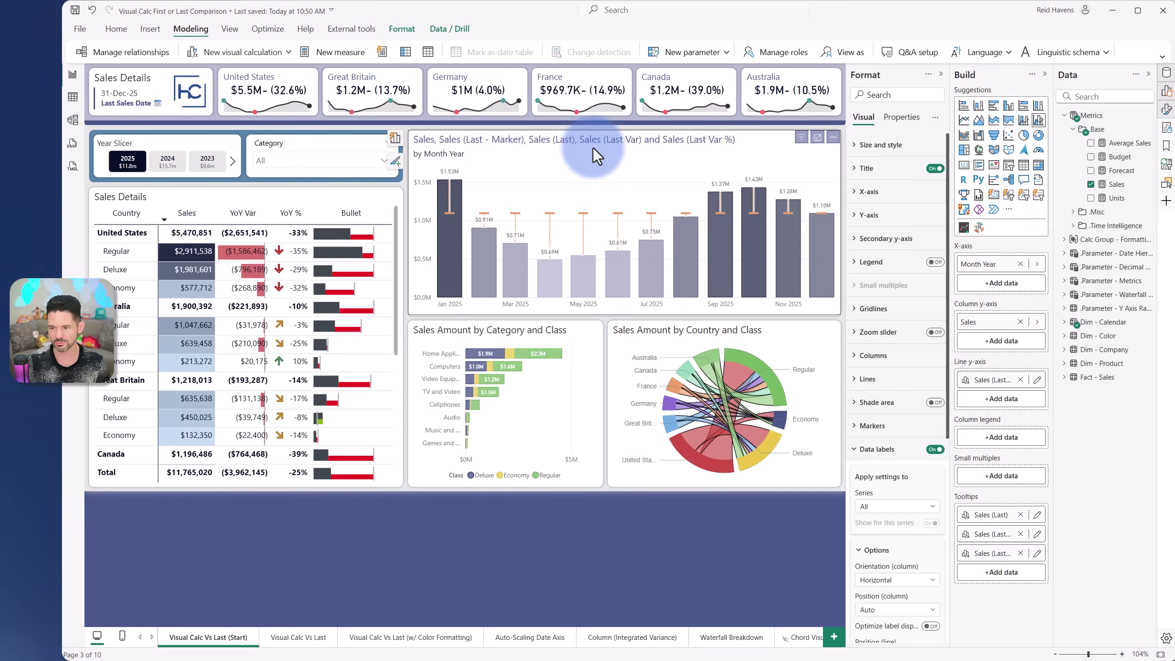
pyautogui.click(1065, 335)
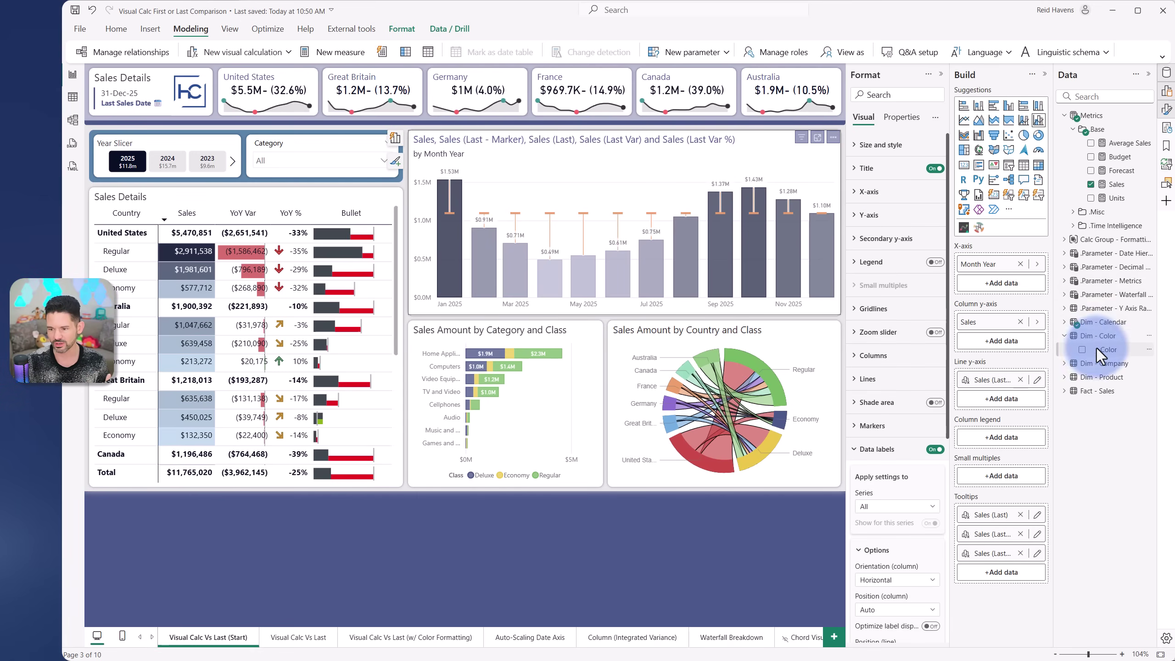
pyautogui.moveTo(1010, 287); pyautogui.dragTo(1011, 284)
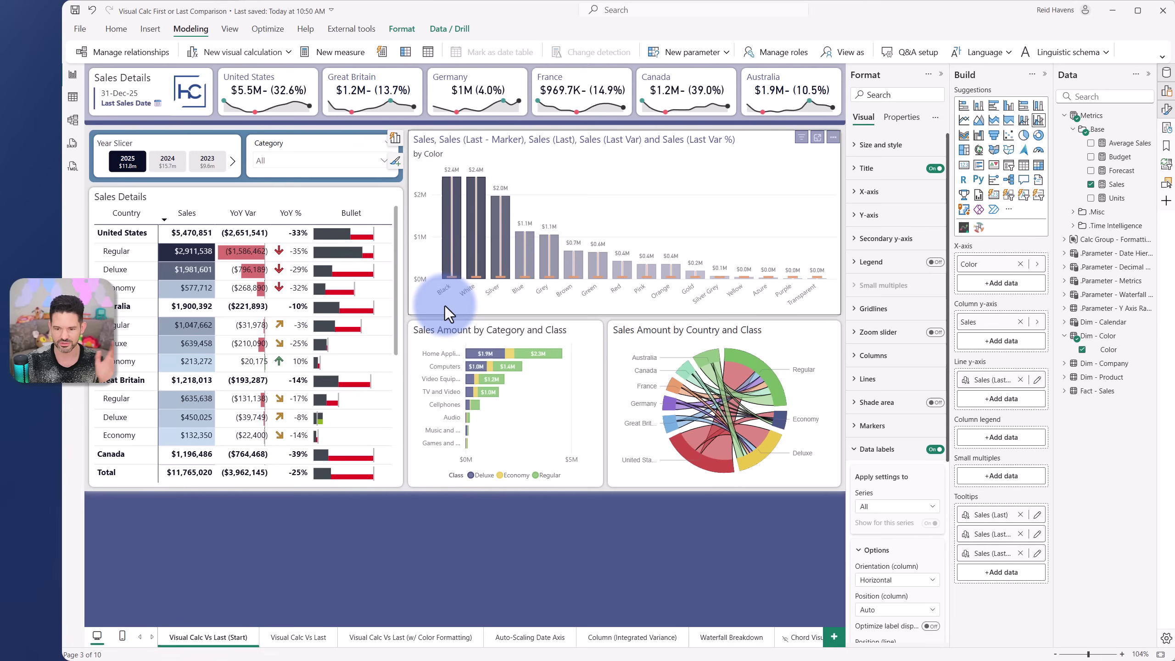
pyautogui.click(1065, 362)
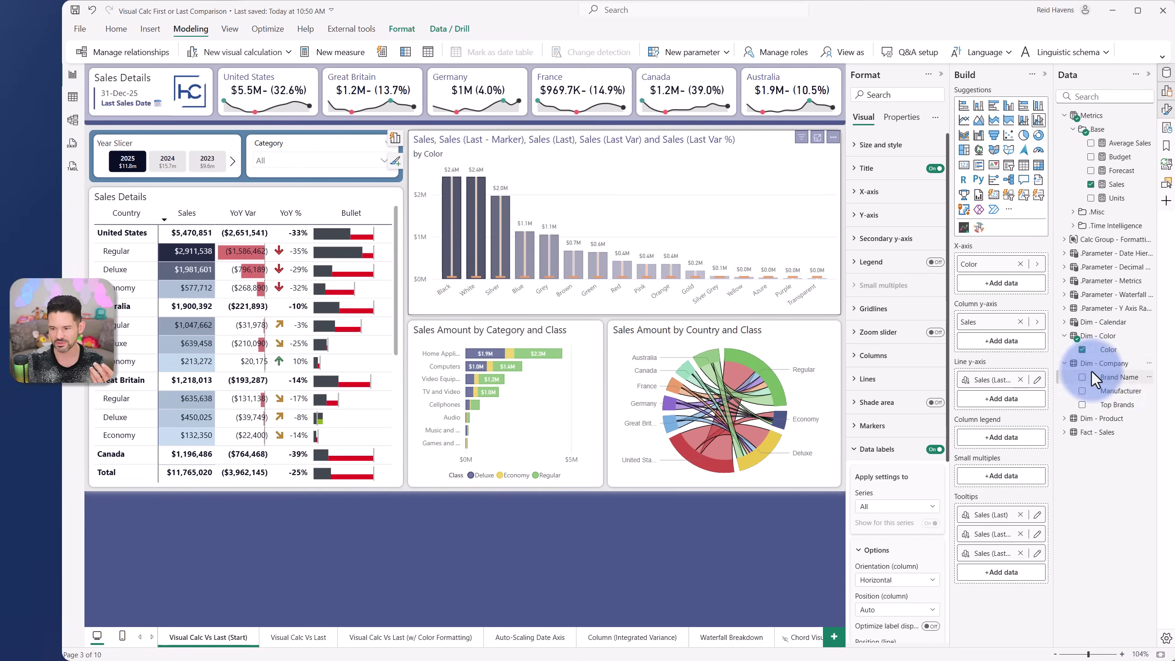
pyautogui.moveTo(1092, 374); pyautogui.dragTo(991, 288)
pyautogui.click(1020, 264)
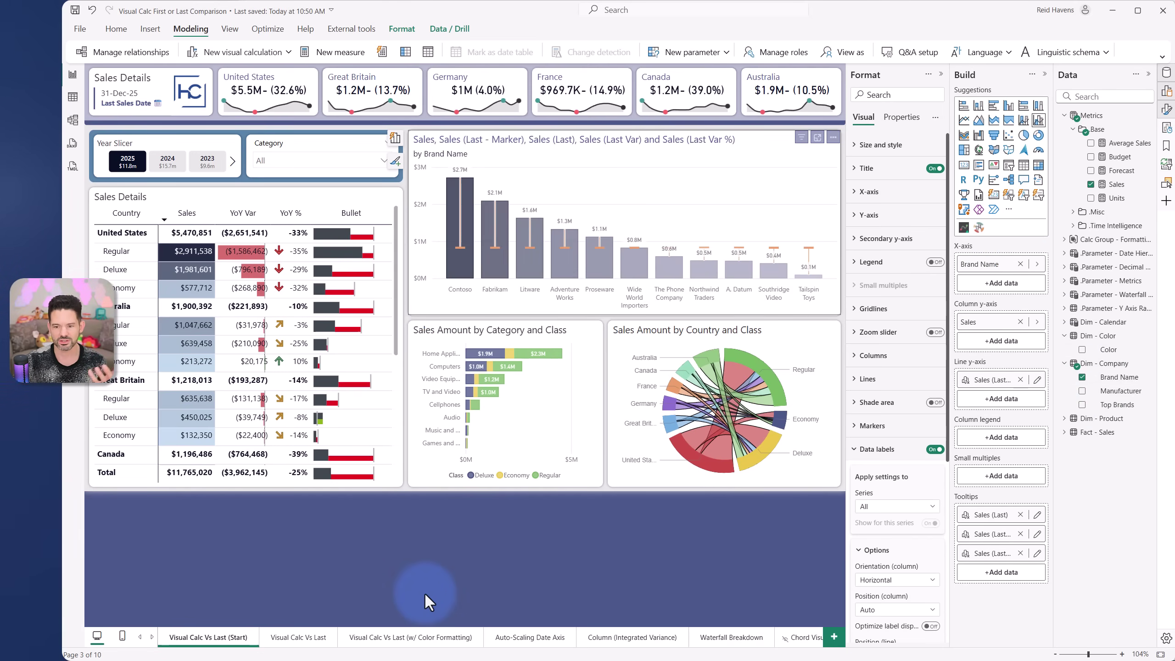
# Step: Sort the chart's brand axis in descending order
pyautogui.click(833, 137)
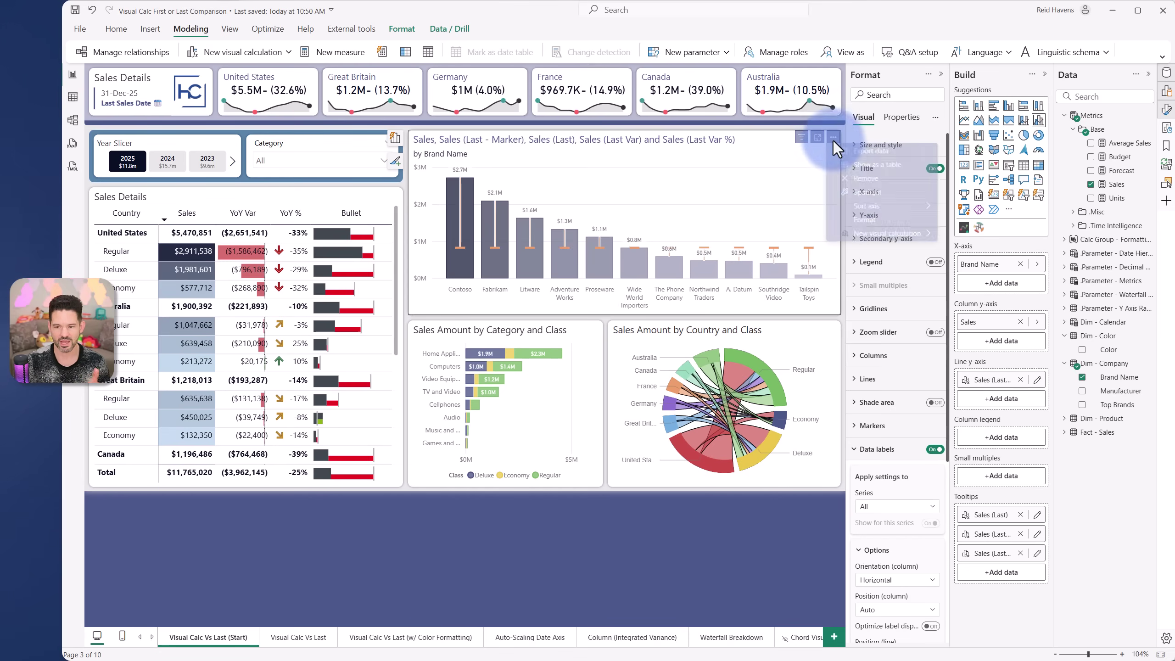
pyautogui.moveTo(854, 204)
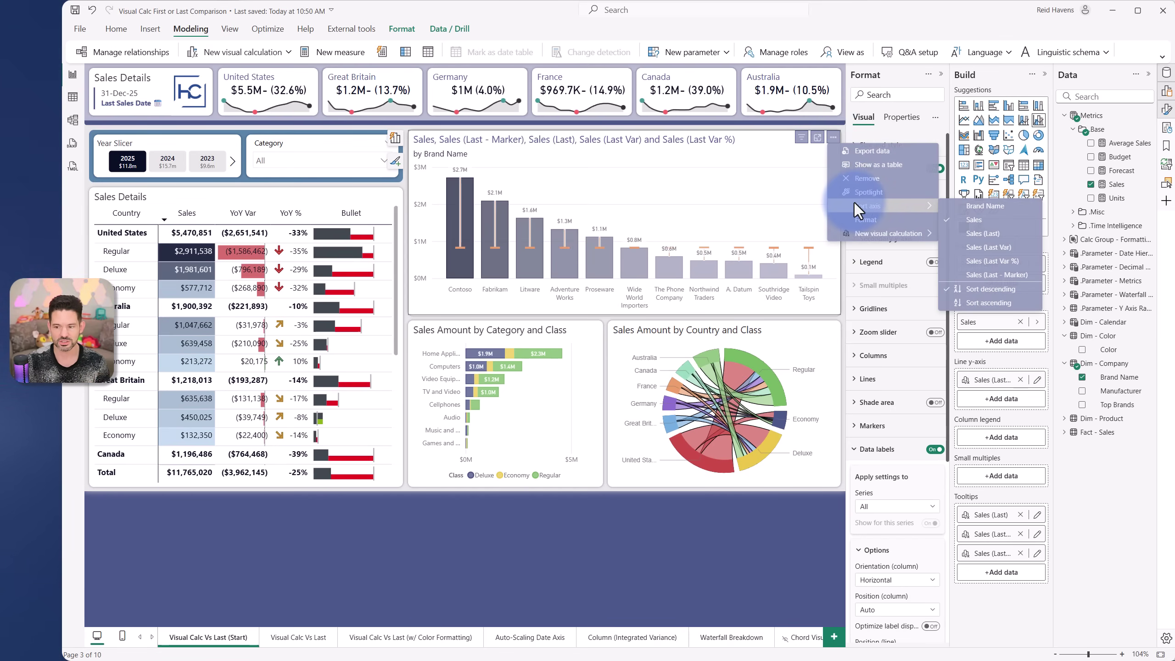
pyautogui.click(975, 204)
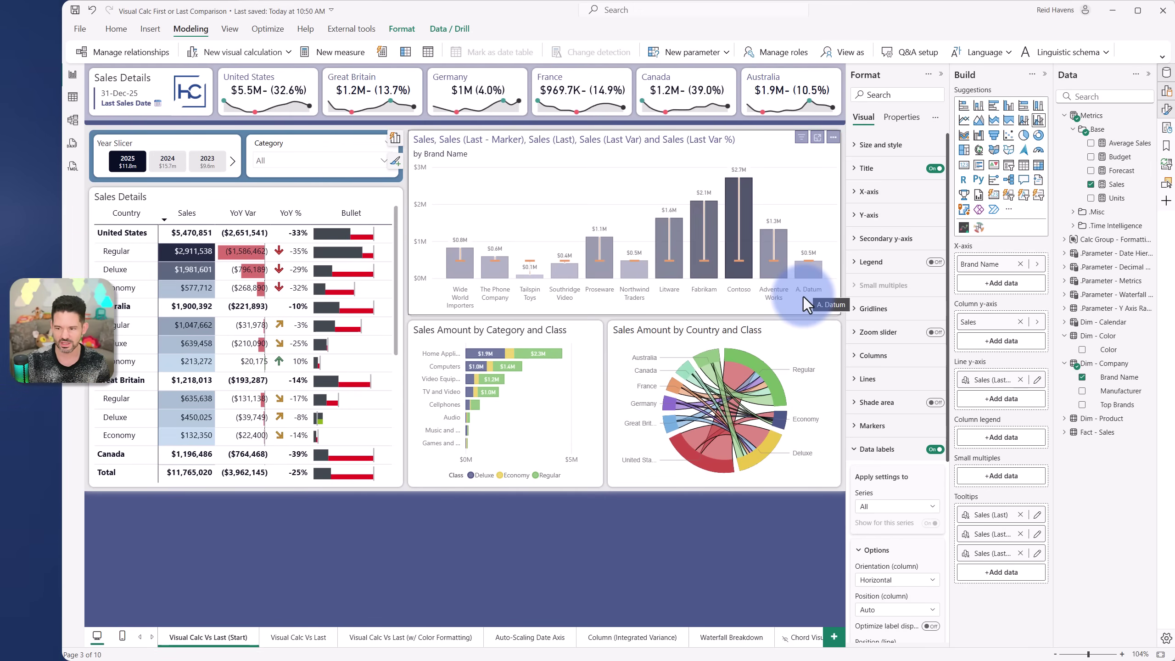
# Step: Replace Brand Name on the X-axis with Month Year from the Dim - Calendar table
pyautogui.click(1066, 115)
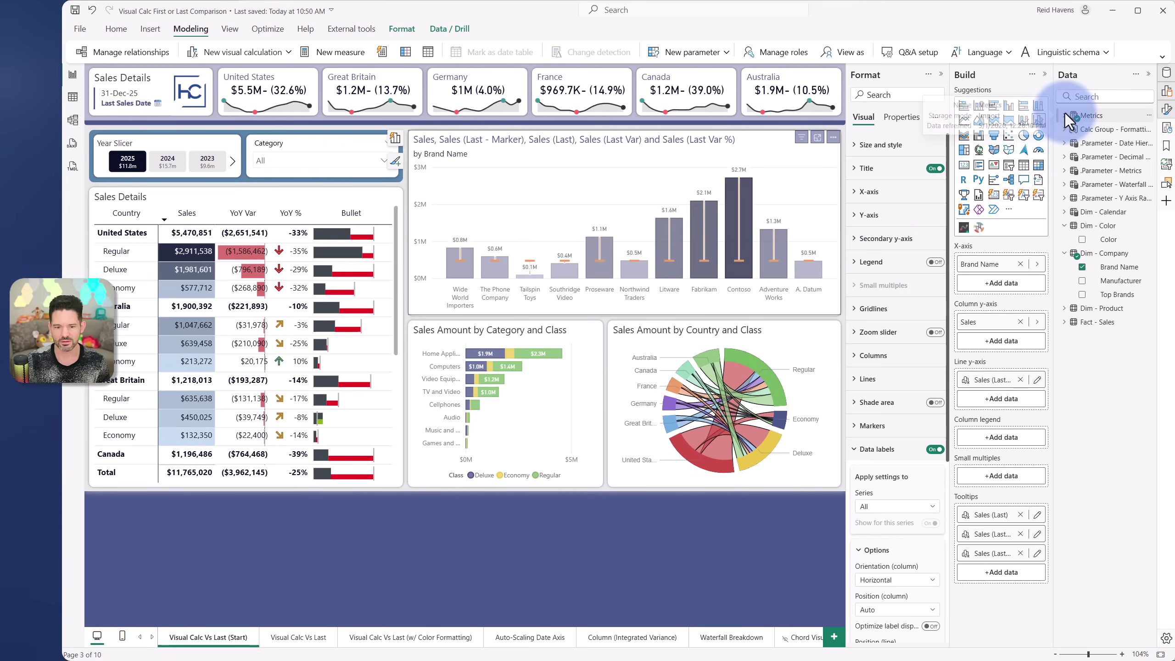
pyautogui.click(1065, 225)
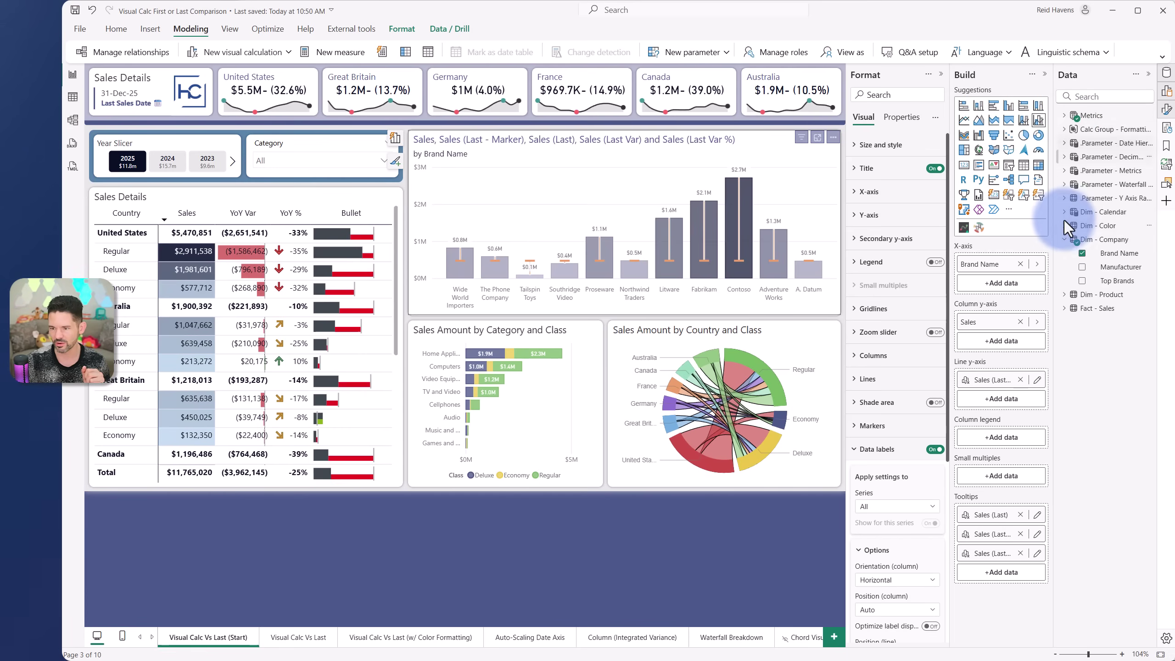
pyautogui.click(1063, 212)
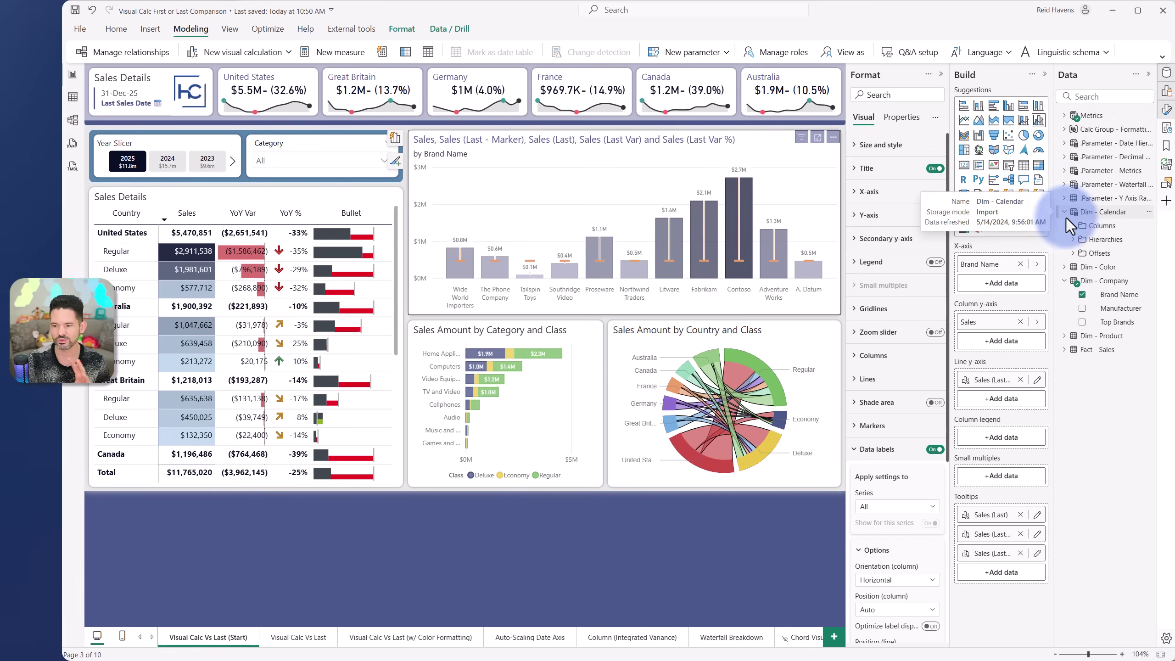
pyautogui.click(1073, 226)
pyautogui.moveTo(1129, 267); pyautogui.dragTo(1018, 266)
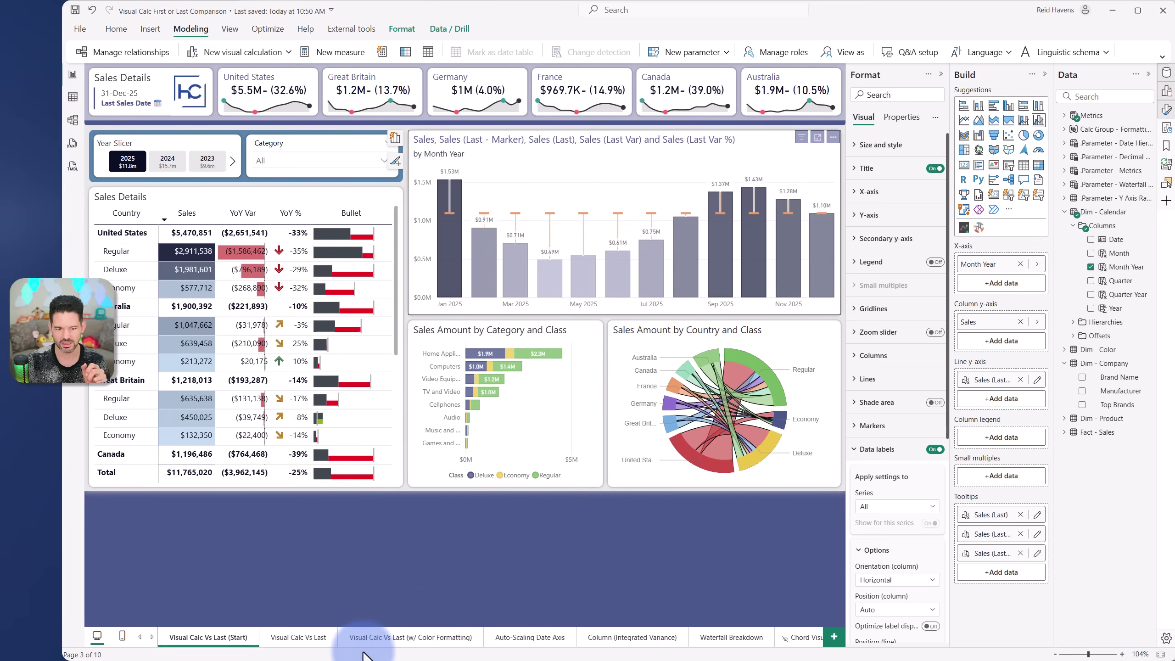